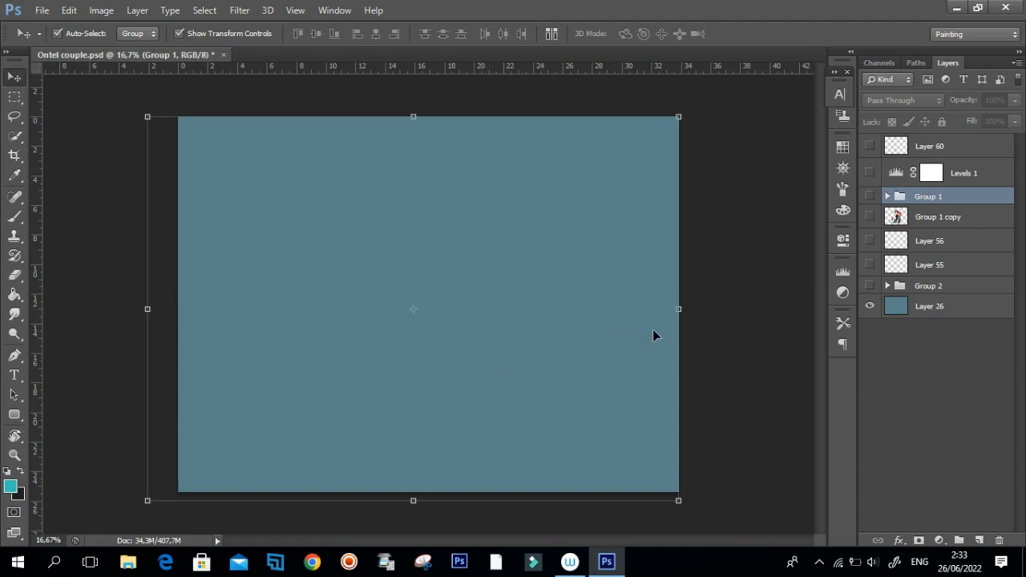
# Deselect Group 1, turn on the visibility of Group 2 and hide the solid blue-grey Layer 26.
pyautogui.click(109, 387)
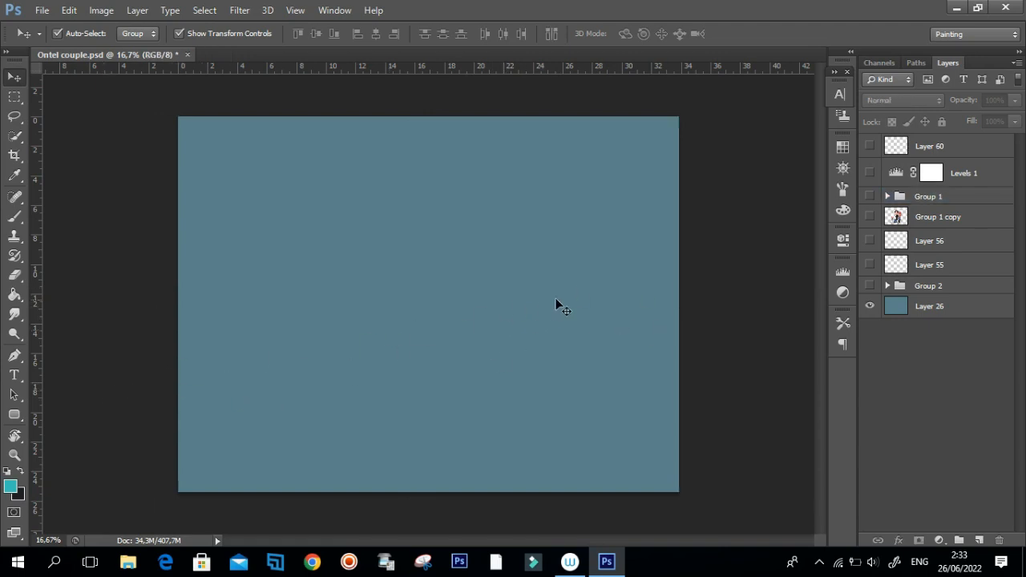
pyautogui.click(871, 286)
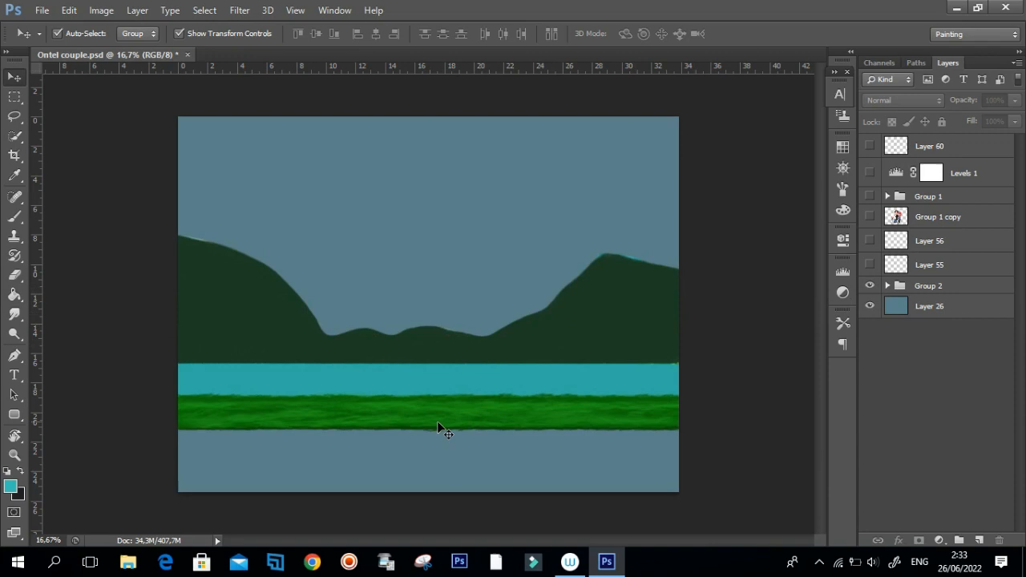
pyautogui.scroll(3, 440, 429)
pyautogui.click(870, 307)
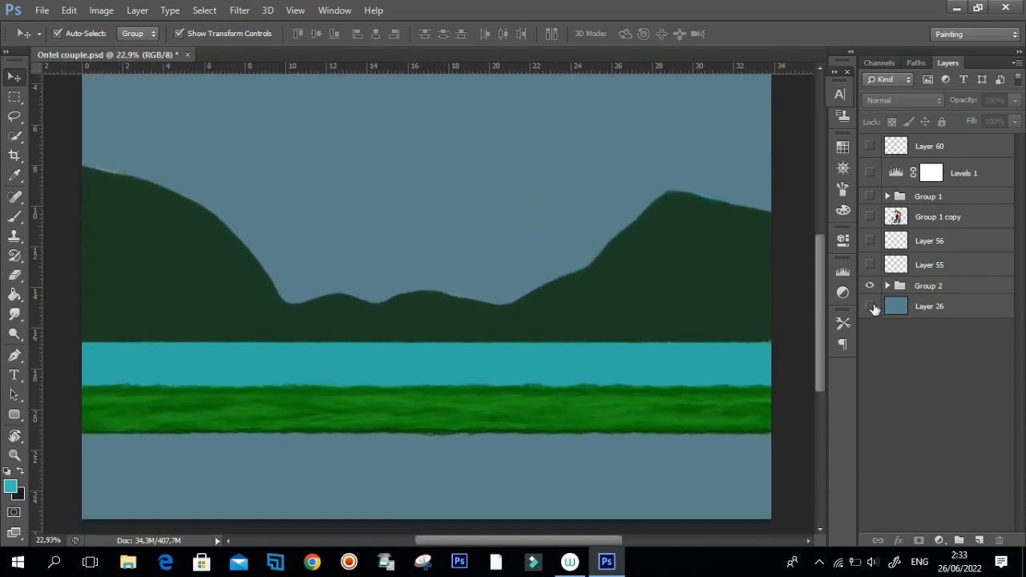
# Draw a closed Pen tool path above the hills' ridgeline, past both canvas sides and back along the water's upper edge.
pyautogui.scroll(-2, 312, 322)
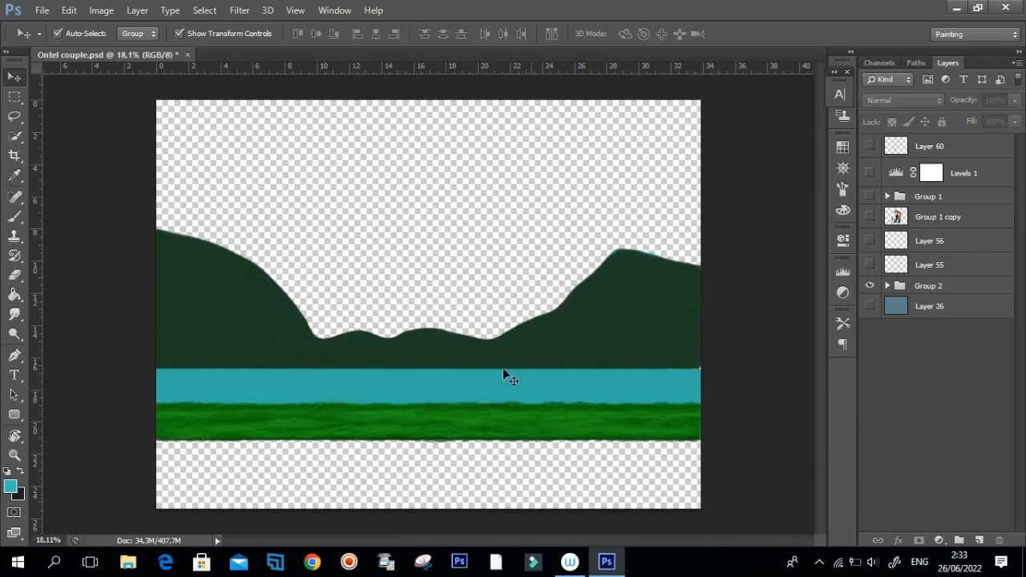
pyautogui.scroll(-1, 428, 327)
pyautogui.scroll(2, 323, 358)
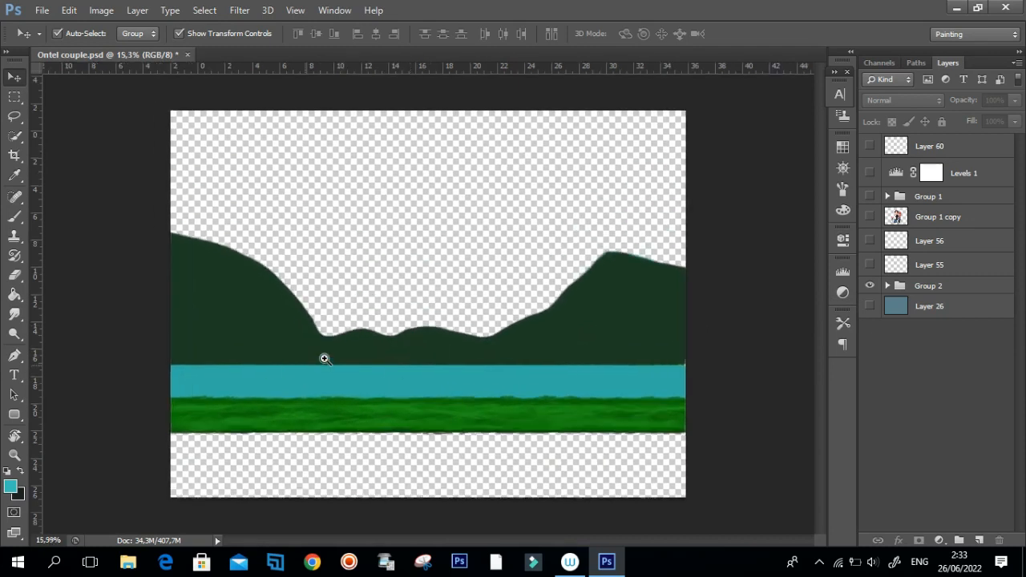
pyautogui.scroll(-2, 342, 357)
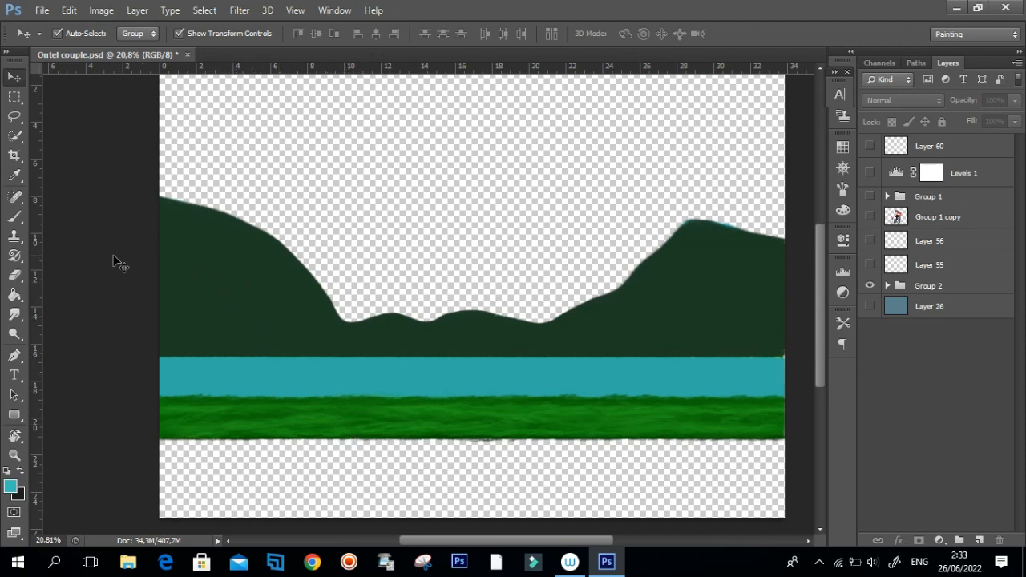
pyautogui.press('p')
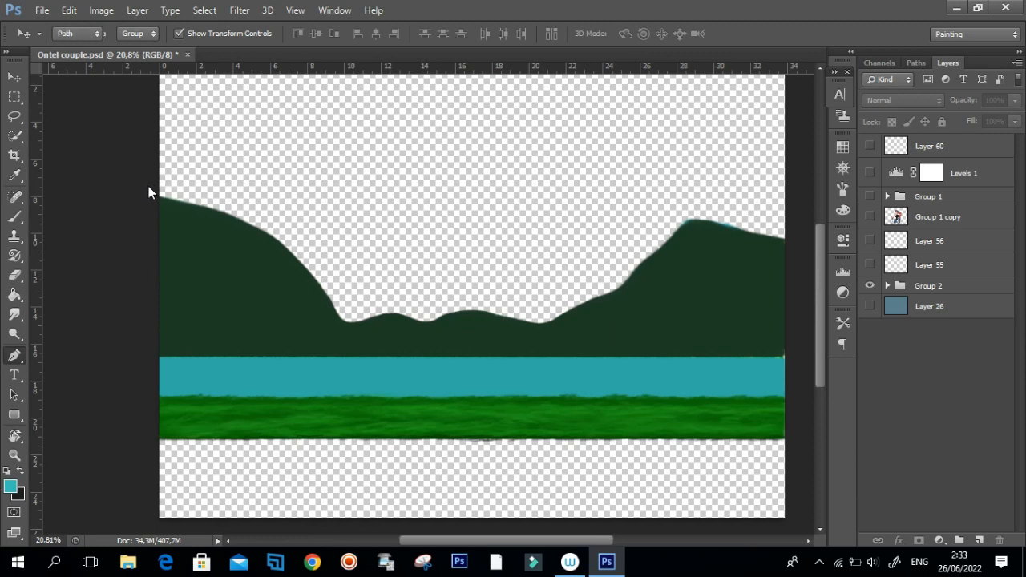
pyautogui.moveTo(304, 199)
pyautogui.mouseDown()
pyautogui.moveTo(360, 278)
pyautogui.moveTo(518, 285)
pyautogui.moveTo(601, 257)
pyautogui.mouseUp()
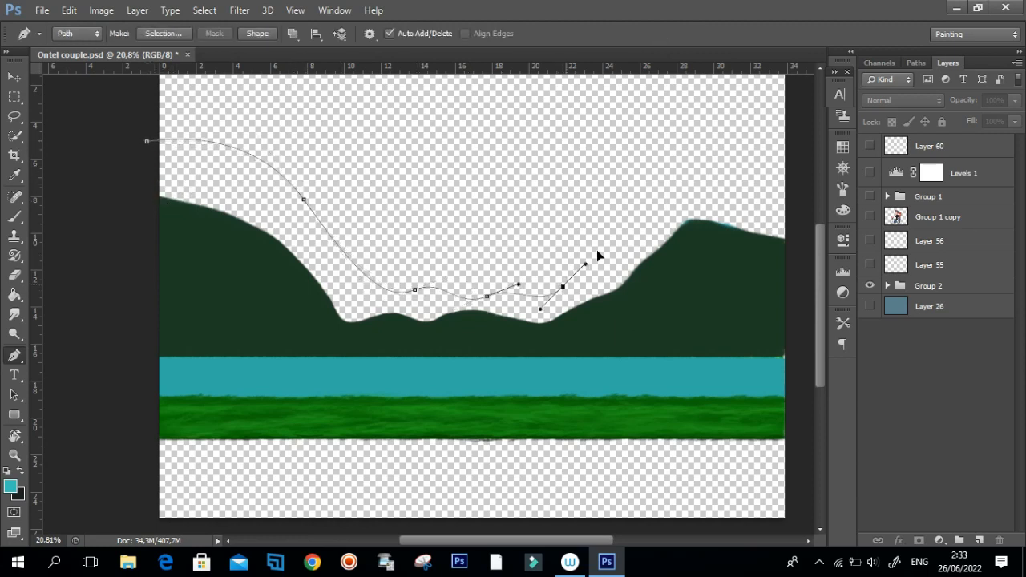
pyautogui.moveTo(649, 200); pyautogui.dragTo(658, 194)
pyautogui.moveTo(792, 227); pyautogui.dragTo(809, 268)
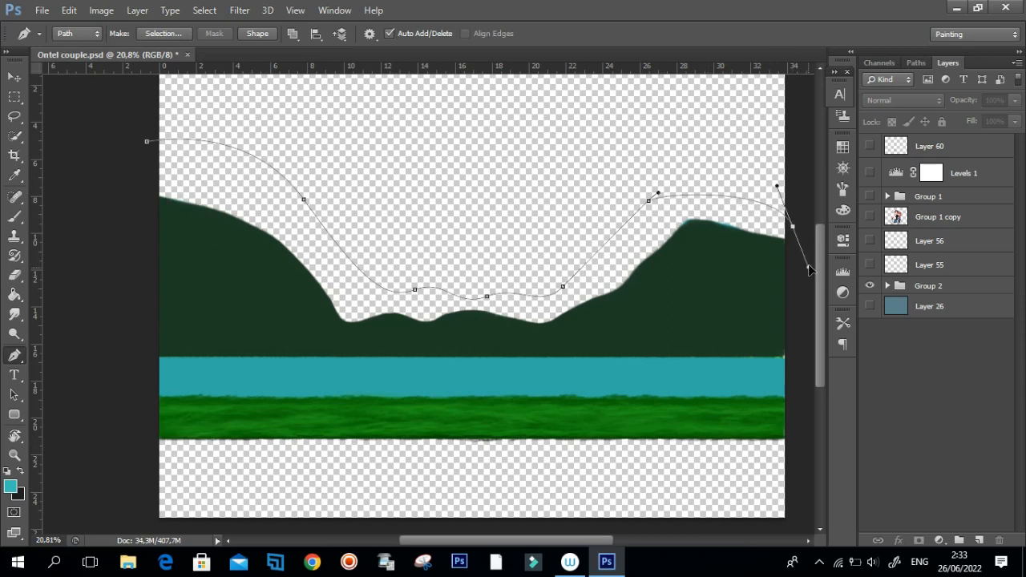
pyautogui.click(800, 363)
pyautogui.click(142, 361)
pyautogui.click(147, 142)
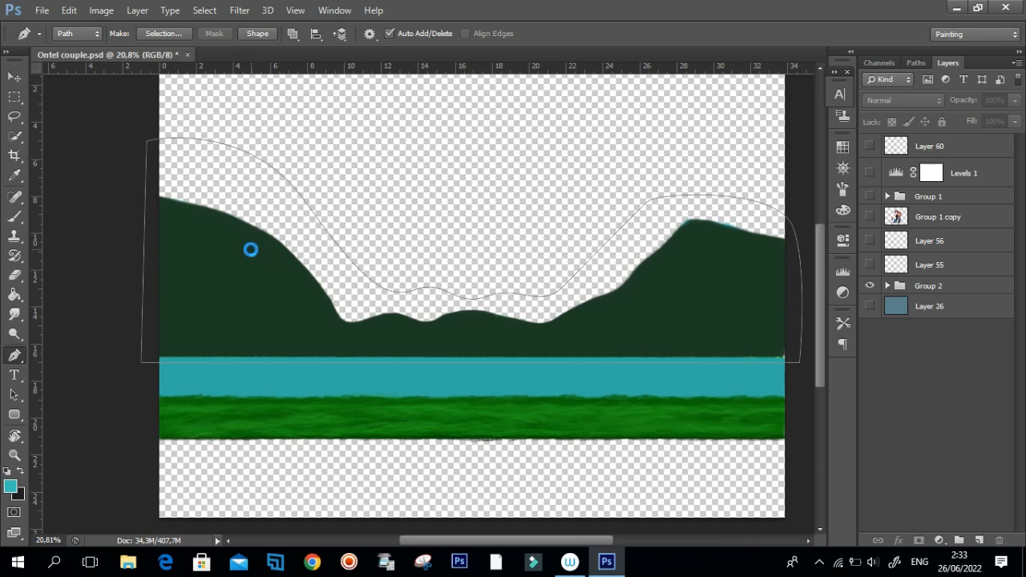
# Convert the hill path to a selection and fill it on a new layer with the dark green sampled from the hills.
pyautogui.hotkey('ctrl', 'Return')
pyautogui.press('g')
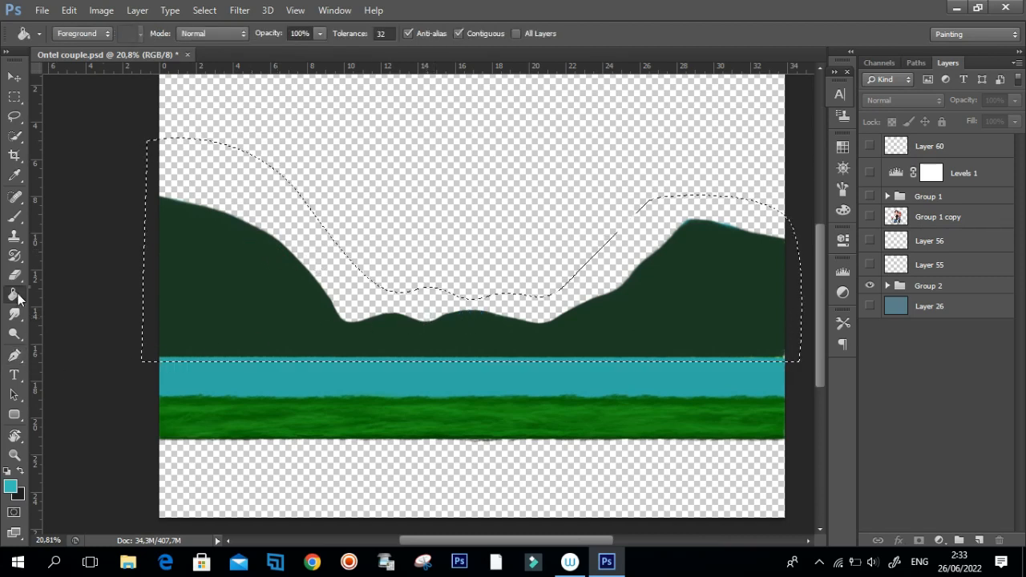
pyautogui.rightClick(17, 293)
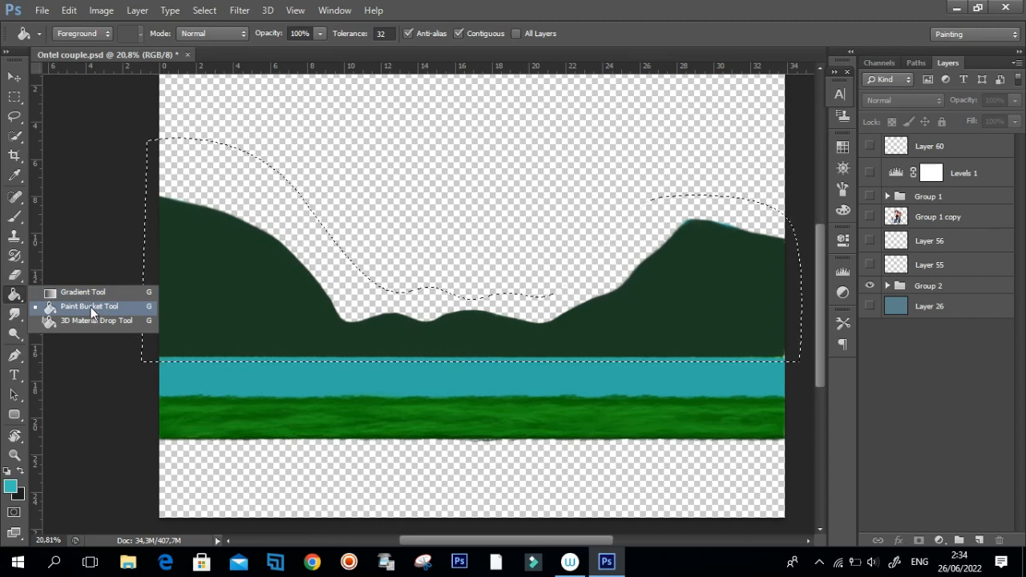
pyautogui.click(91, 307)
pyautogui.click(971, 146)
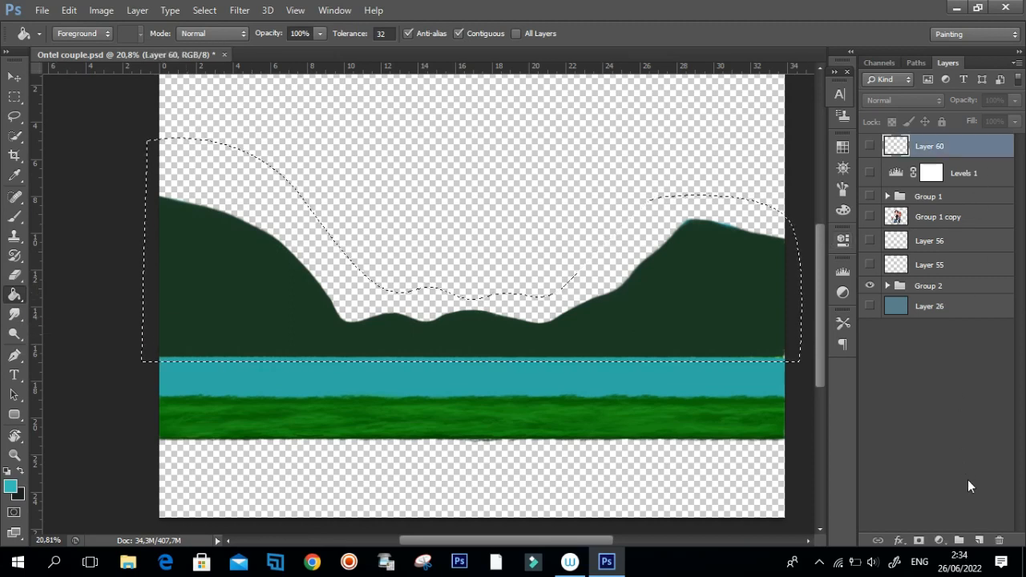
pyautogui.click(979, 541)
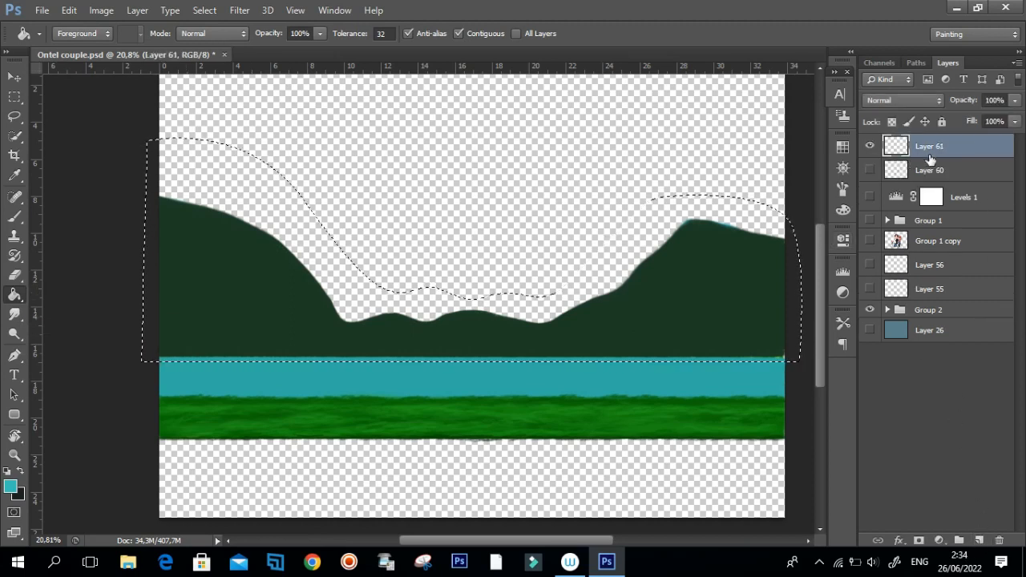
pyautogui.keyDown('alt'); pyautogui.click(213, 291); pyautogui.keyUp('alt')
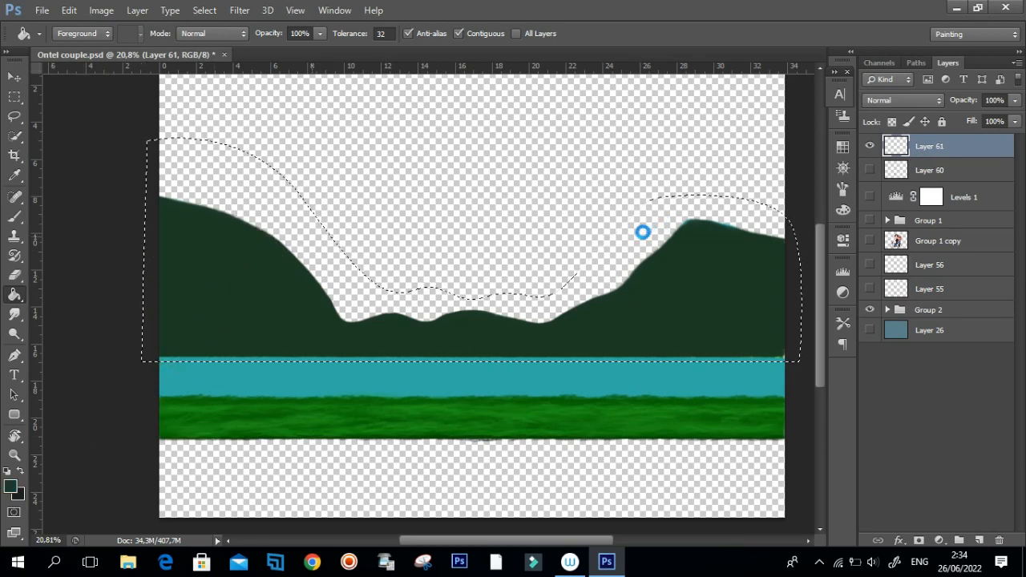
pyautogui.click(596, 234)
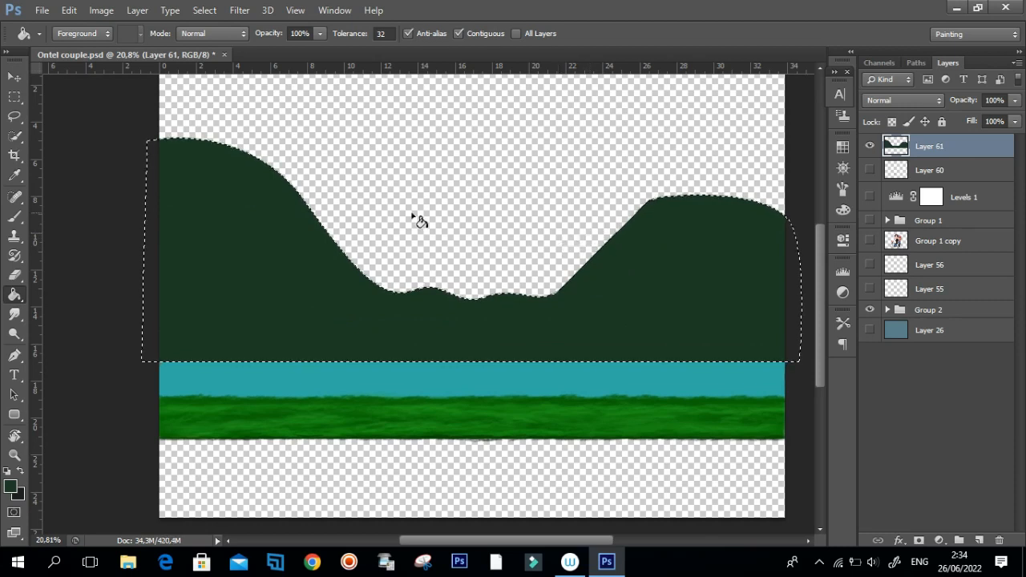
# Deselect the hill outline and delete the new layer holding the dark green fill.
pyautogui.hotkey('ctrl', 'd')
pyautogui.press('v')
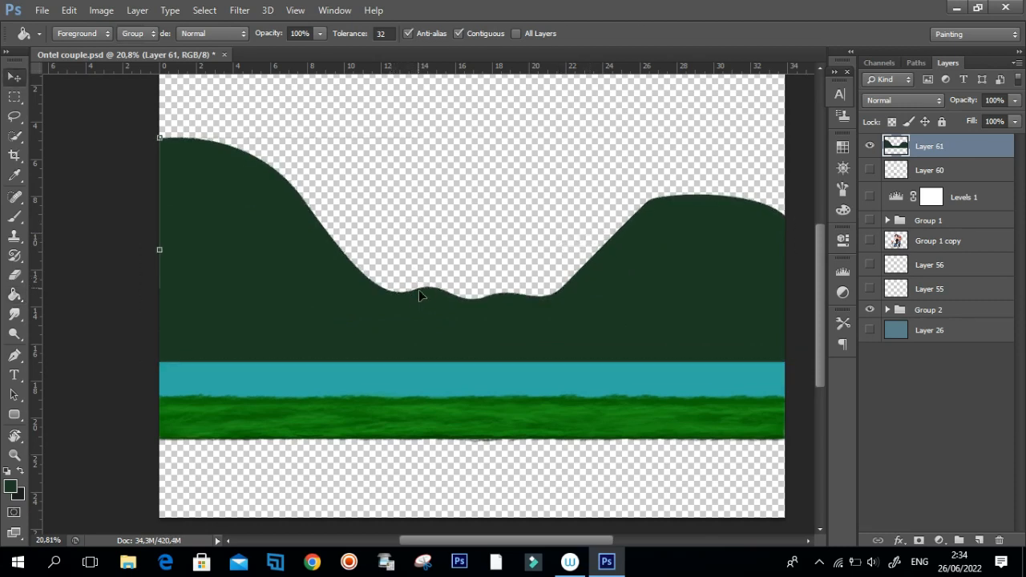
pyautogui.press('Delete')
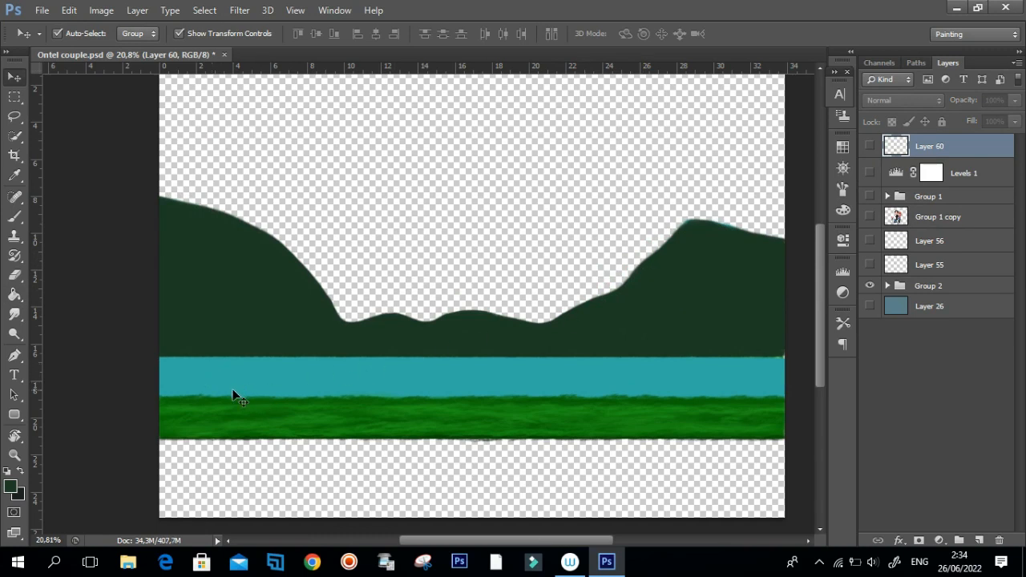
# Select the full-width water band between the hills and the grass with the Rectangular Marquee tool.
pyautogui.click(14, 96)
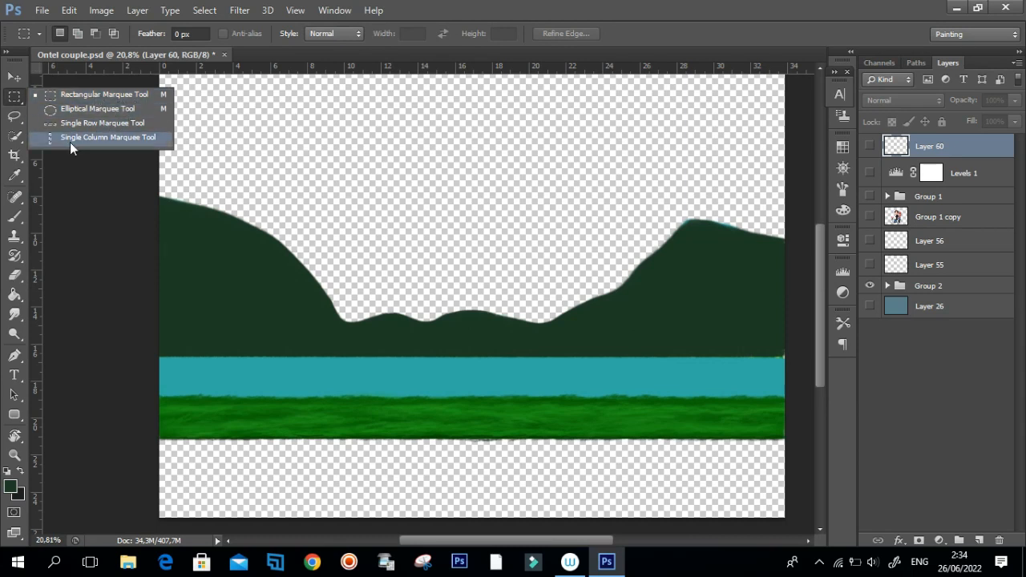
pyautogui.click(77, 96)
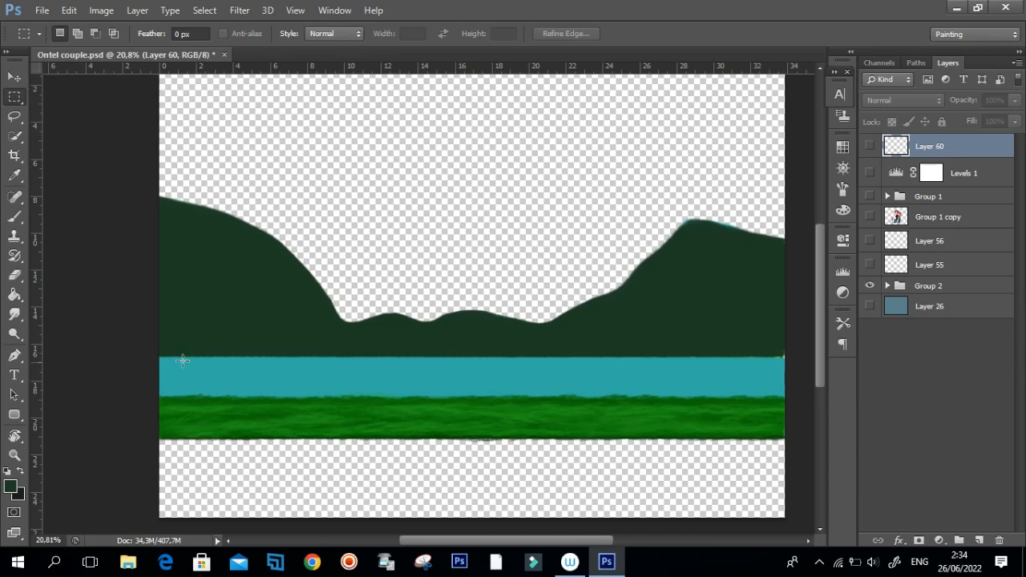
pyautogui.moveTo(158, 354); pyautogui.dragTo(794, 399)
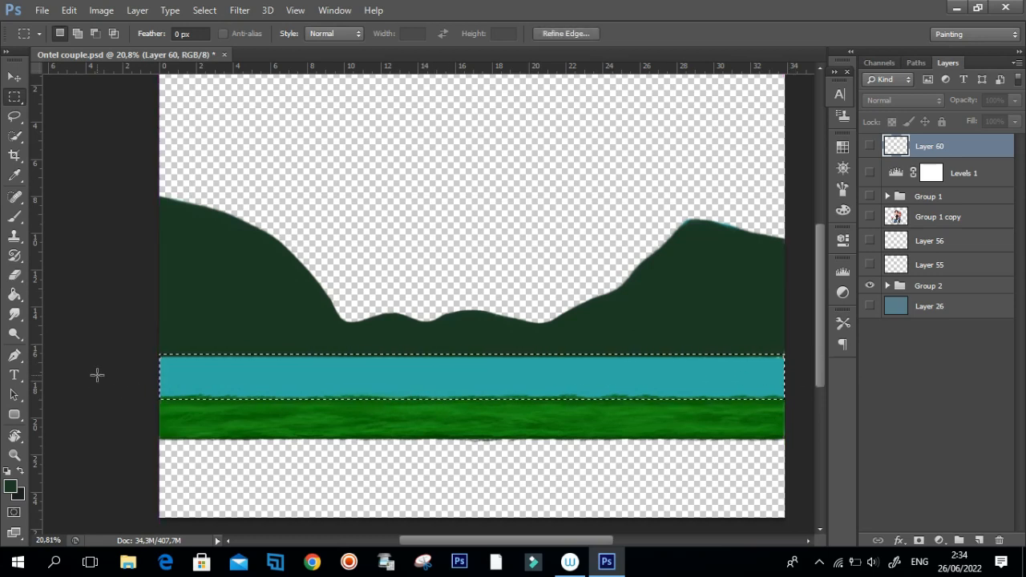
# Fill the water band selection on a new layer above Layer 60 with the teal sampled from the water.
pyautogui.press('g')
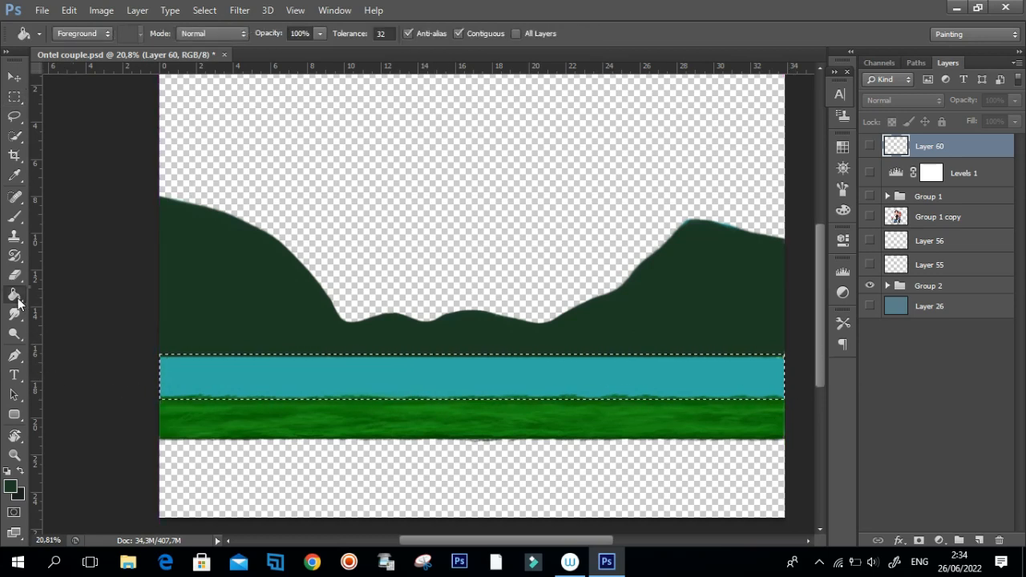
pyautogui.rightClick(18, 297)
pyautogui.click(89, 306)
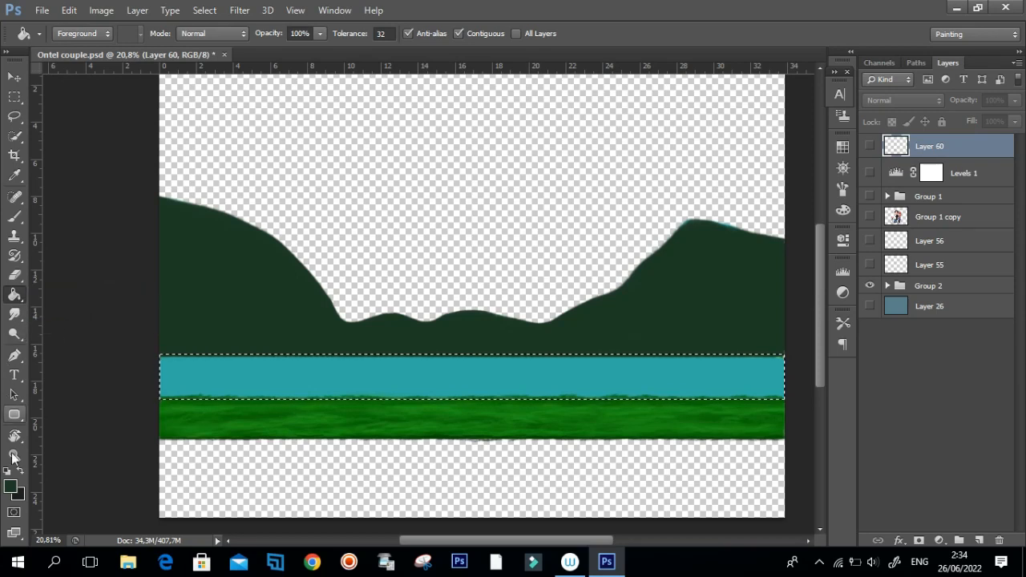
pyautogui.keyDown('alt'); pyautogui.click(254, 368); pyautogui.keyUp('alt')
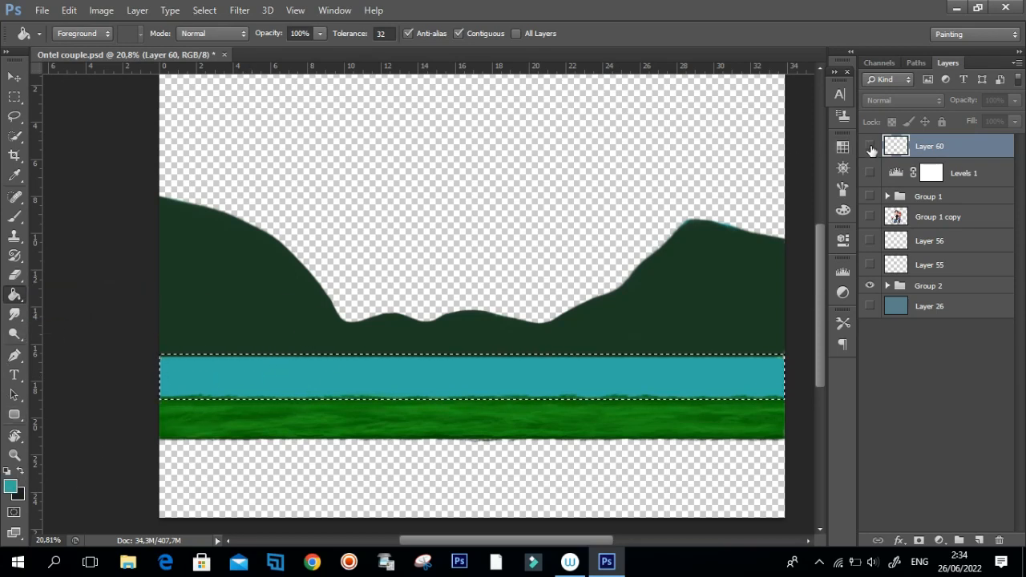
pyautogui.click(979, 540)
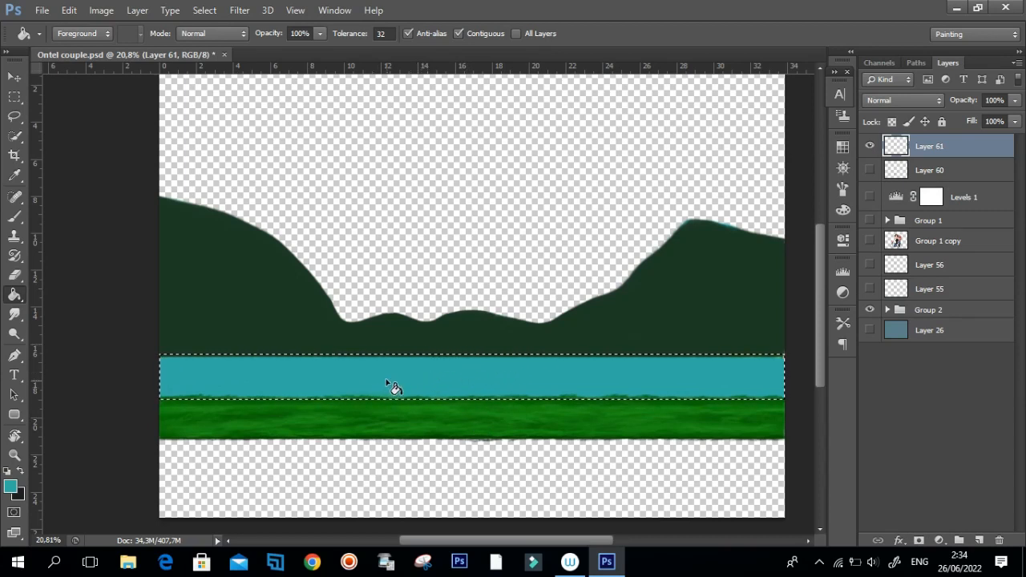
pyautogui.click(481, 367)
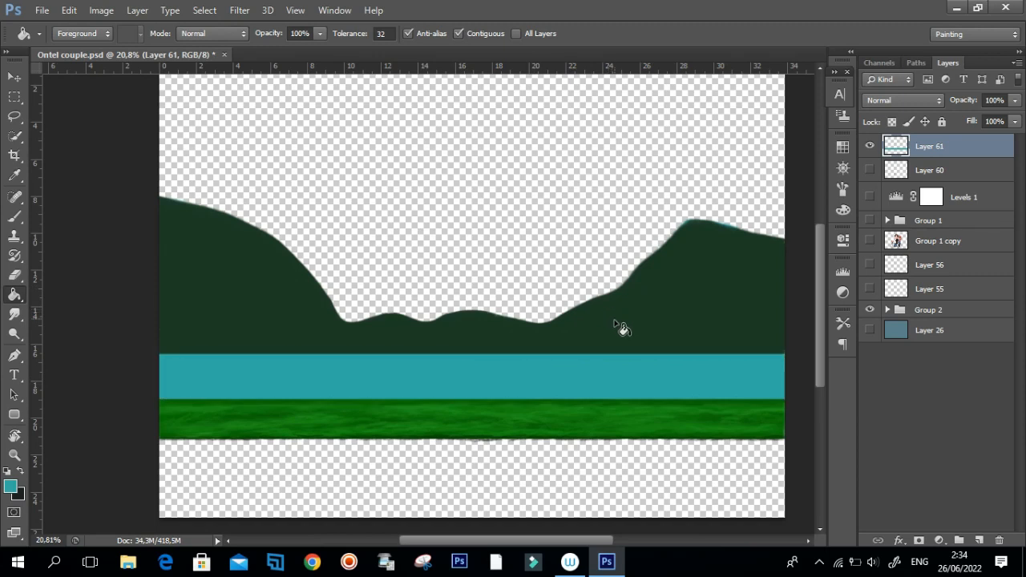
# Deselect the band, try moving the teal fill upward over the hills, undo the moves and delete its layer.
pyautogui.hotkey('ctrl', 'd')
pyautogui.press('v')
pyautogui.moveTo(540, 395); pyautogui.dragTo(552, 280)
pyautogui.hotkey('ctrl', 'z')
pyautogui.moveTo(539, 375); pyautogui.dragTo(546, 346)
pyautogui.hotkey('ctrl', 'z')
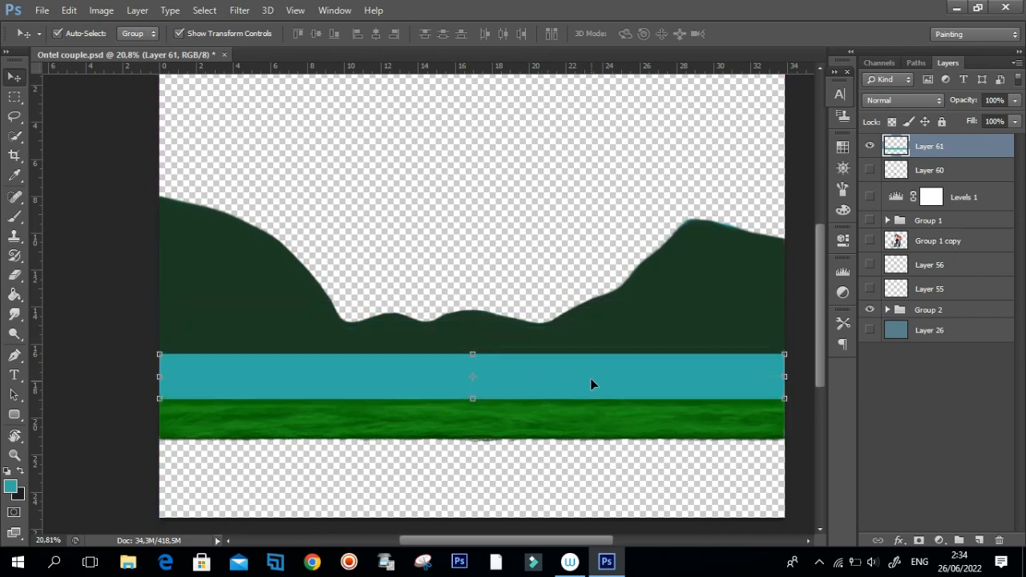
pyautogui.press('Delete')
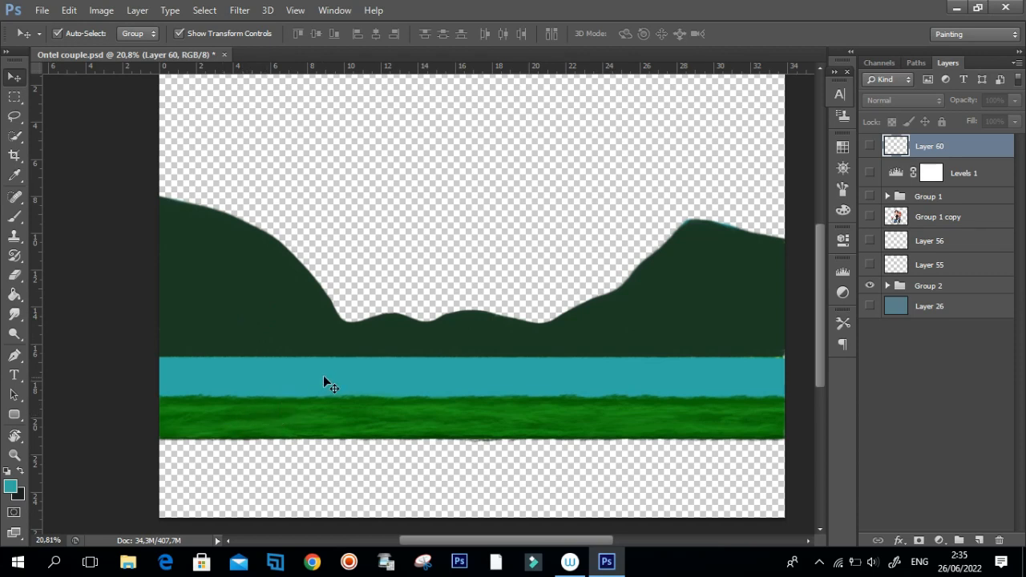
# Expand Group 2, toggle the visibility of Layer 43 copy off and on, and select that layer.
pyautogui.moveTo(310, 413); pyautogui.dragTo(286, 414)
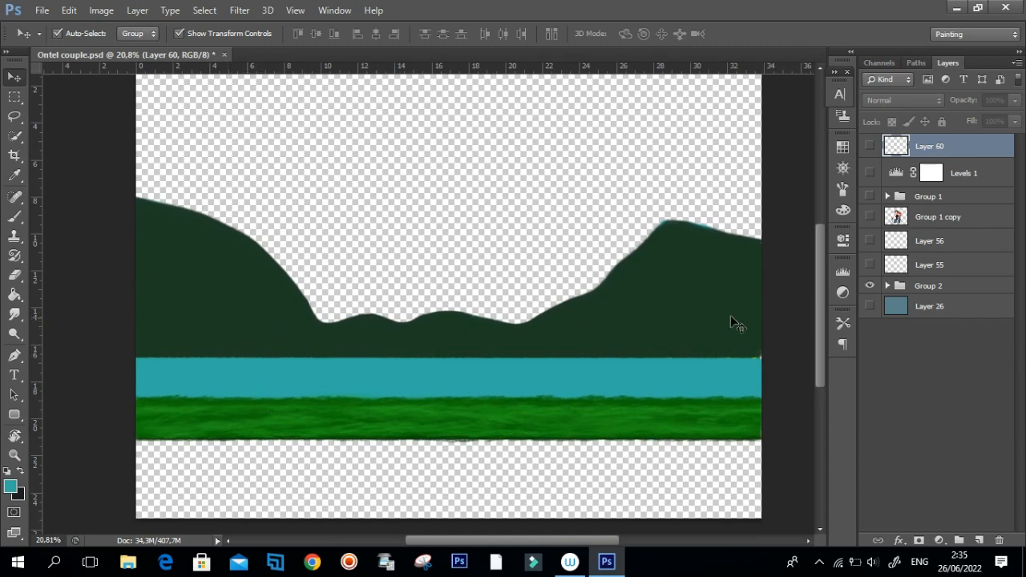
pyautogui.click(665, 320)
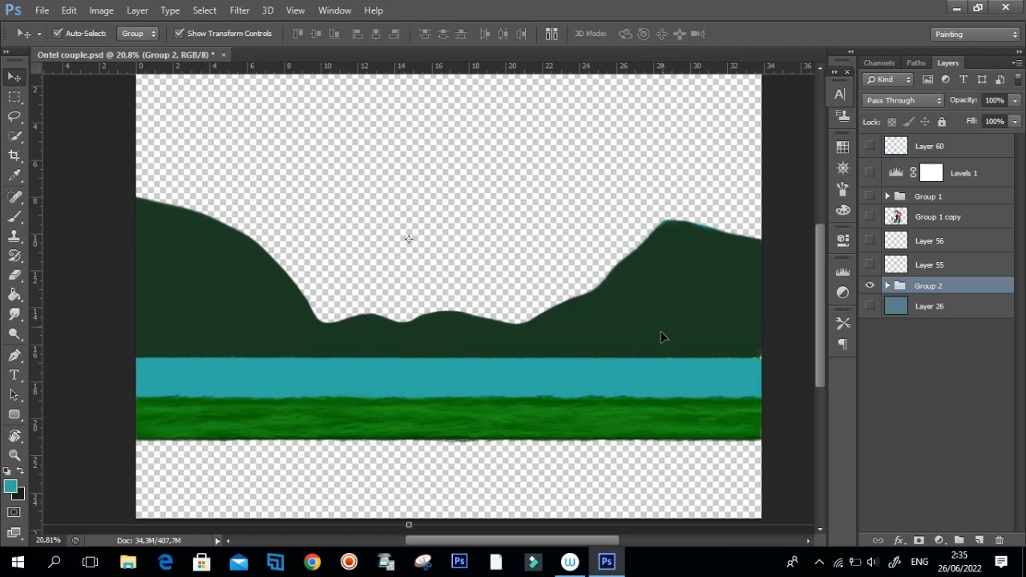
pyautogui.click(888, 285)
pyautogui.scroll(-3, 1002, 345)
pyautogui.click(873, 403)
pyautogui.click(872, 403)
pyautogui.click(943, 403)
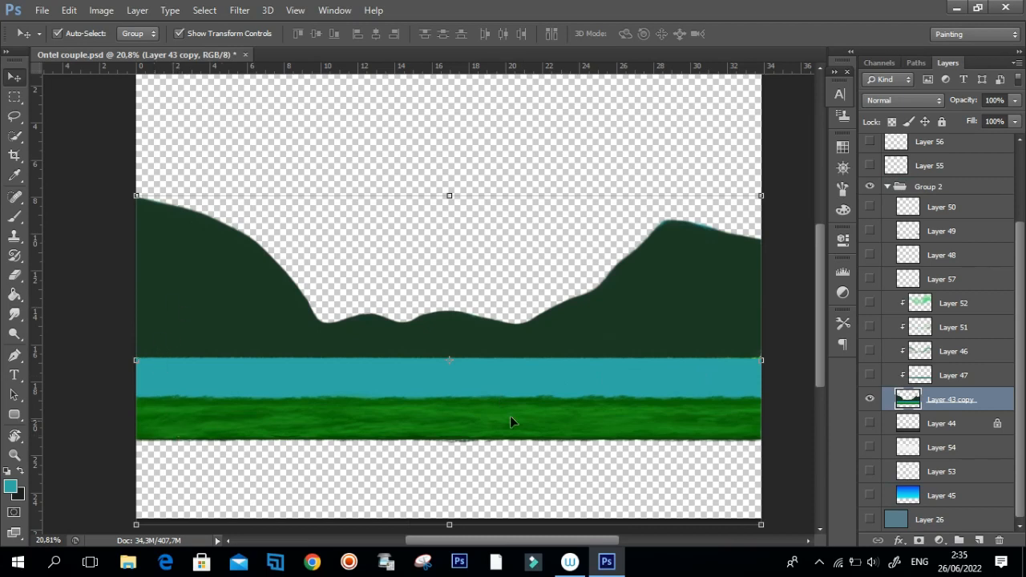
# Turn on the visibility of the dark grey ground on Layer 44 and the blue gradient sky on Layer 45.
pyautogui.moveTo(371, 355); pyautogui.dragTo(362, 372)
pyautogui.moveTo(475, 474); pyautogui.dragTo(252, 461)
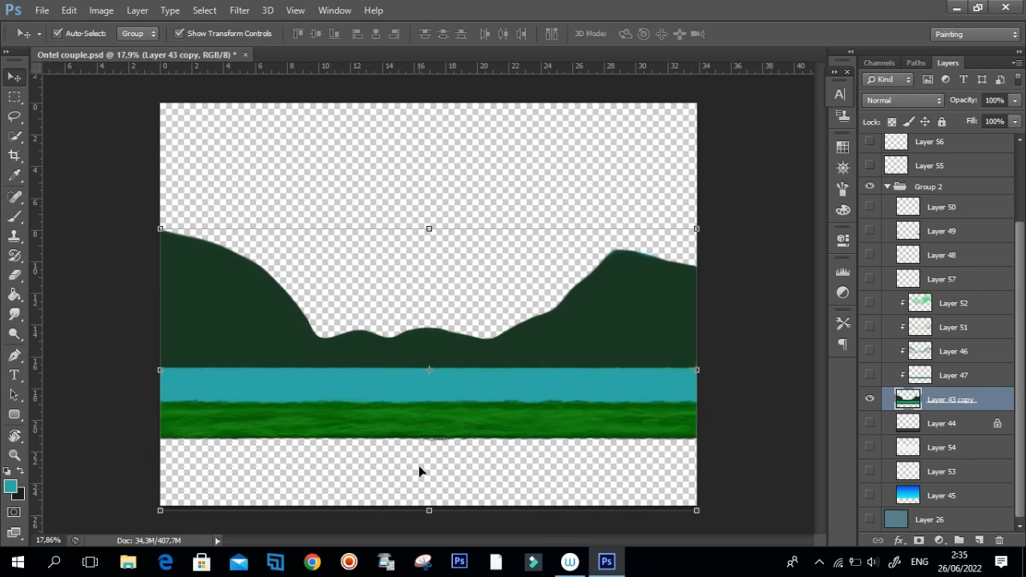
pyautogui.click(870, 423)
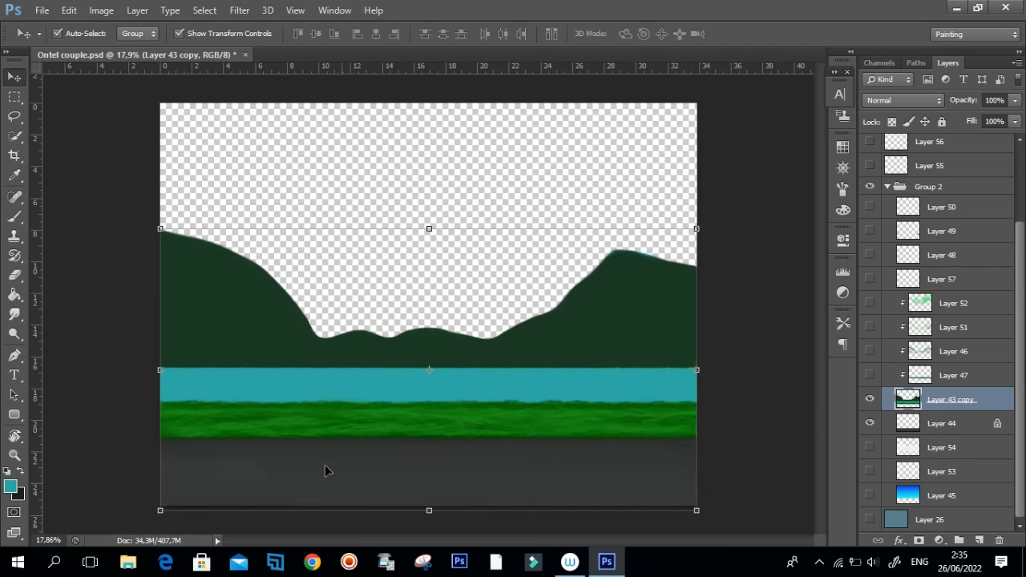
pyautogui.click(870, 496)
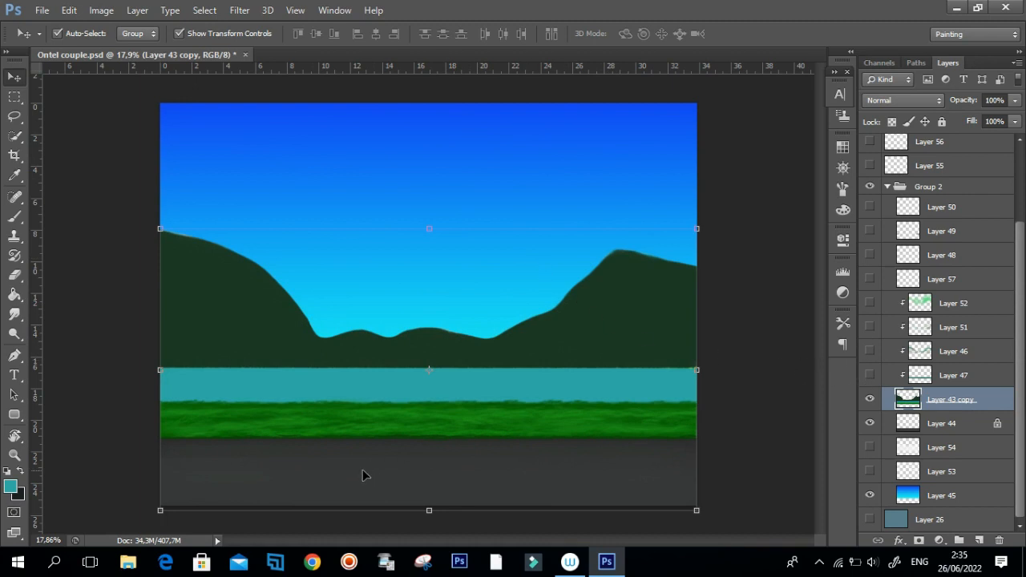
pyautogui.scroll(3, 363, 476)
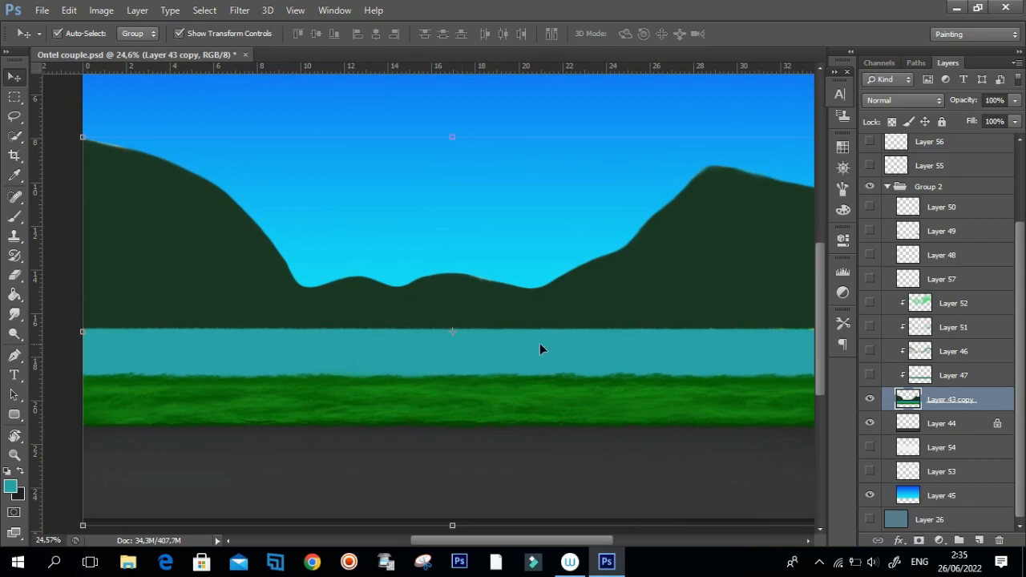
# Turn on the water shading on Layer 47 and toggle it off and on to compare the water.
pyautogui.click(870, 375)
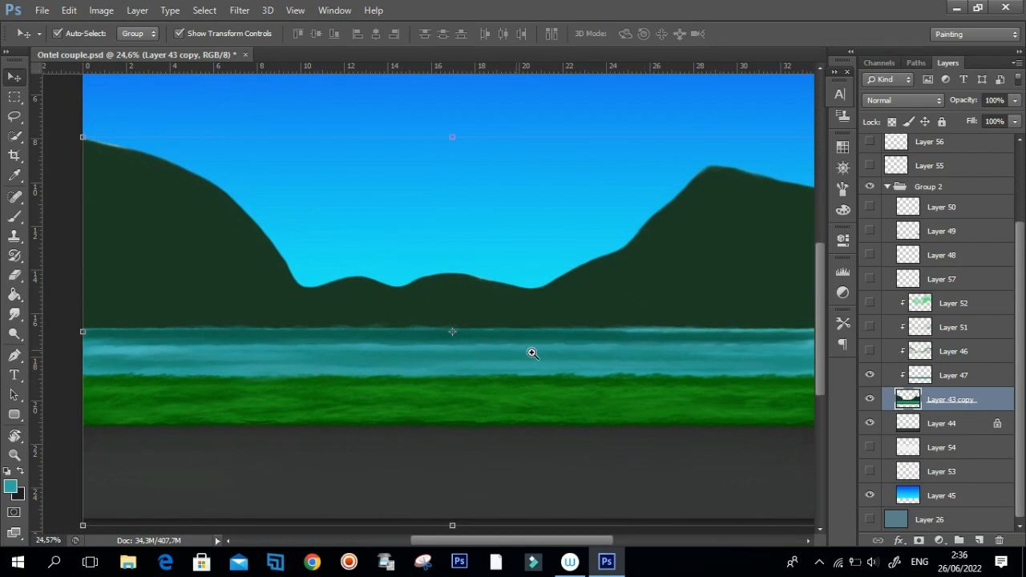
pyautogui.moveTo(514, 352); pyautogui.dragTo(485, 360)
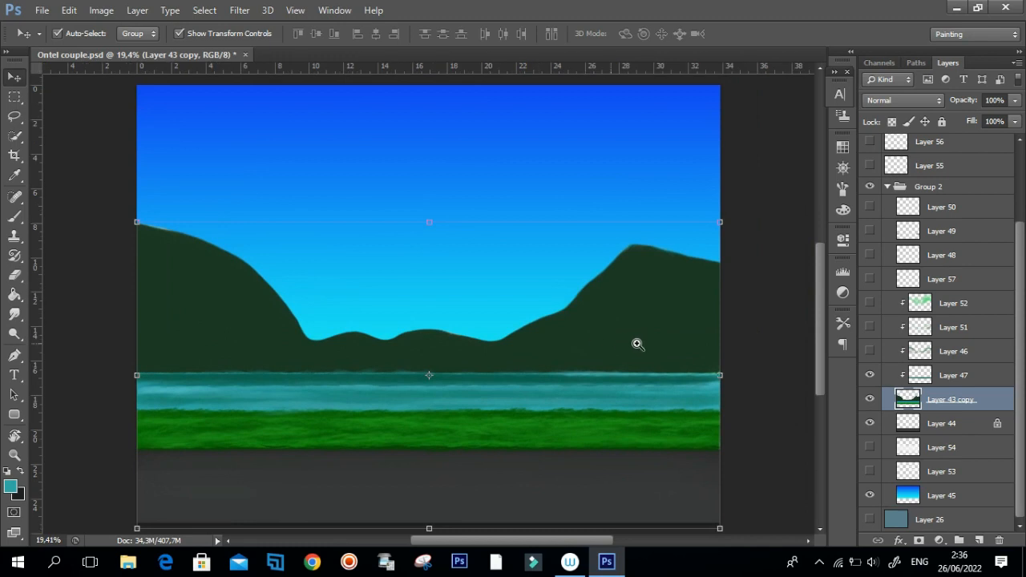
pyautogui.moveTo(492, 413); pyautogui.dragTo(529, 407)
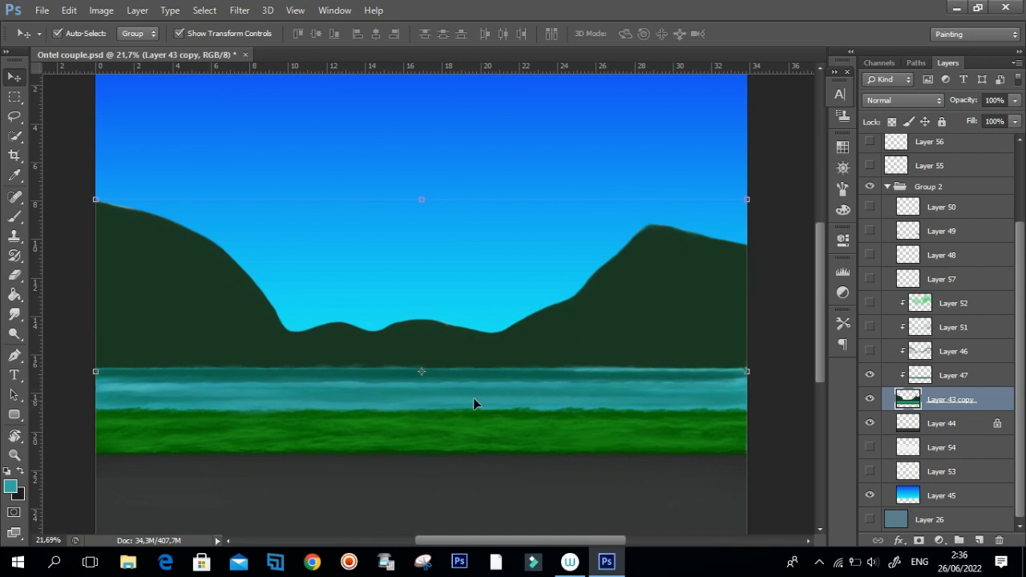
pyautogui.scroll(3, 563, 406)
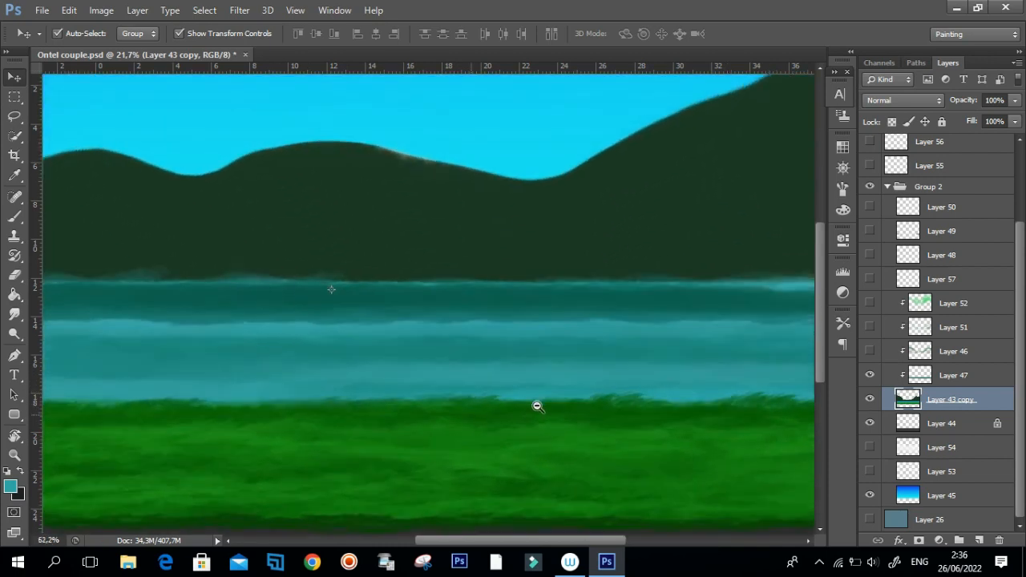
pyautogui.scroll(-1, 536, 406)
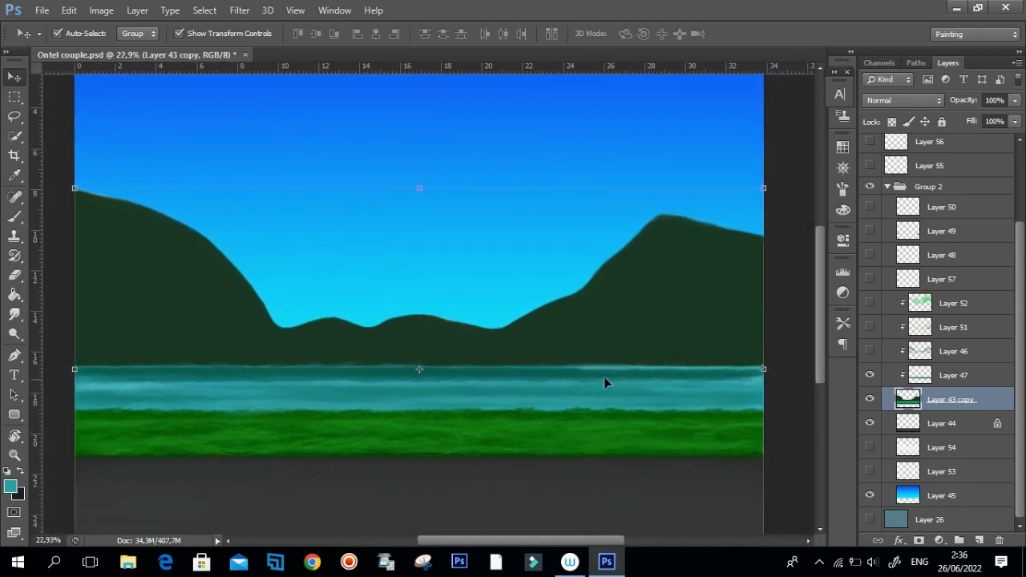
pyautogui.moveTo(405, 401); pyautogui.dragTo(696, 270)
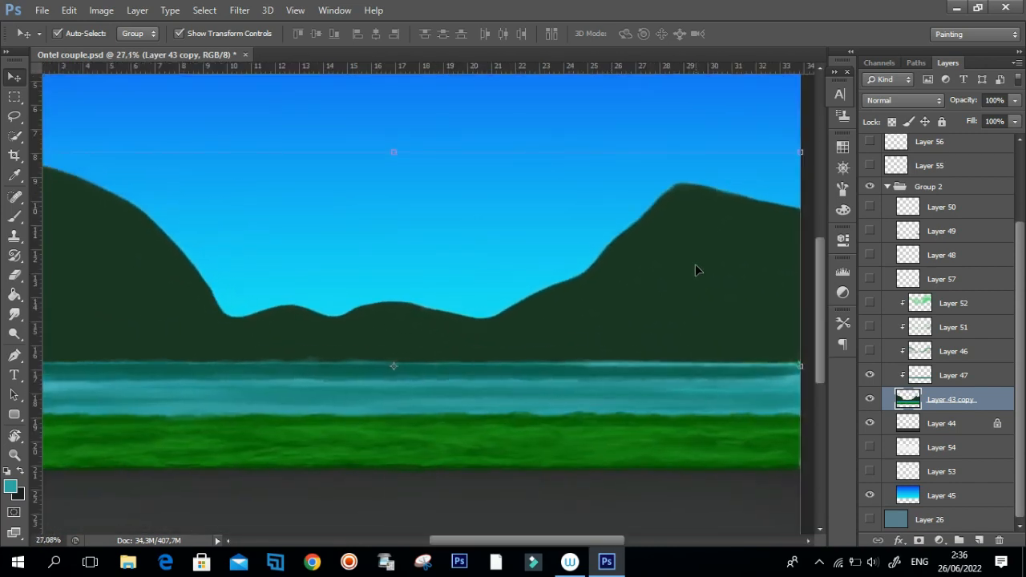
pyautogui.scroll(-2, 636, 286)
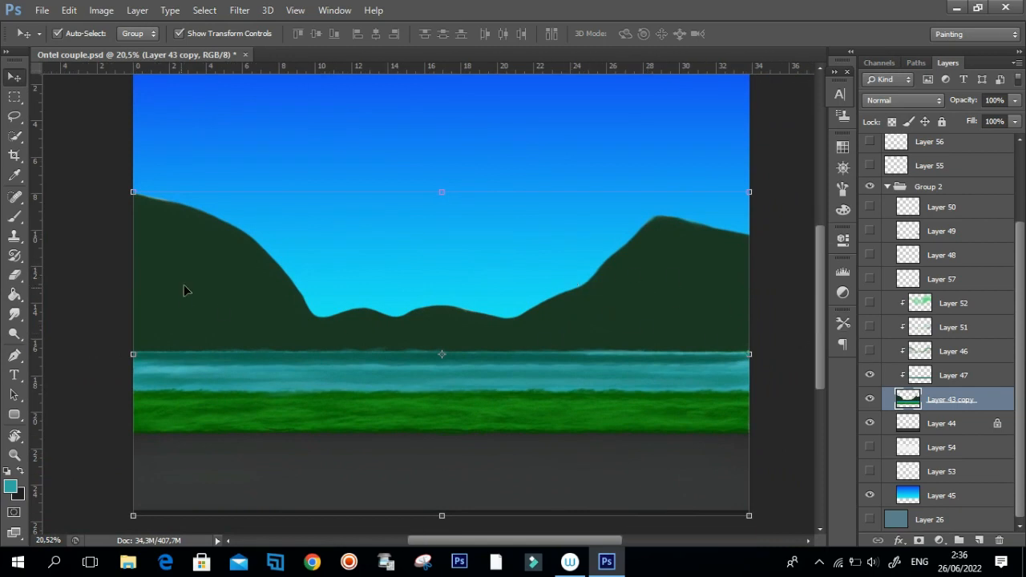
pyautogui.click(871, 375)
pyautogui.click(871, 375)
# Turn on the visibility of the soft hill shading on Layer 46 and inspect it on the hills.
pyautogui.click(870, 351)
pyautogui.moveTo(307, 338); pyautogui.dragTo(282, 354)
pyautogui.moveTo(403, 338); pyautogui.dragTo(621, 307)
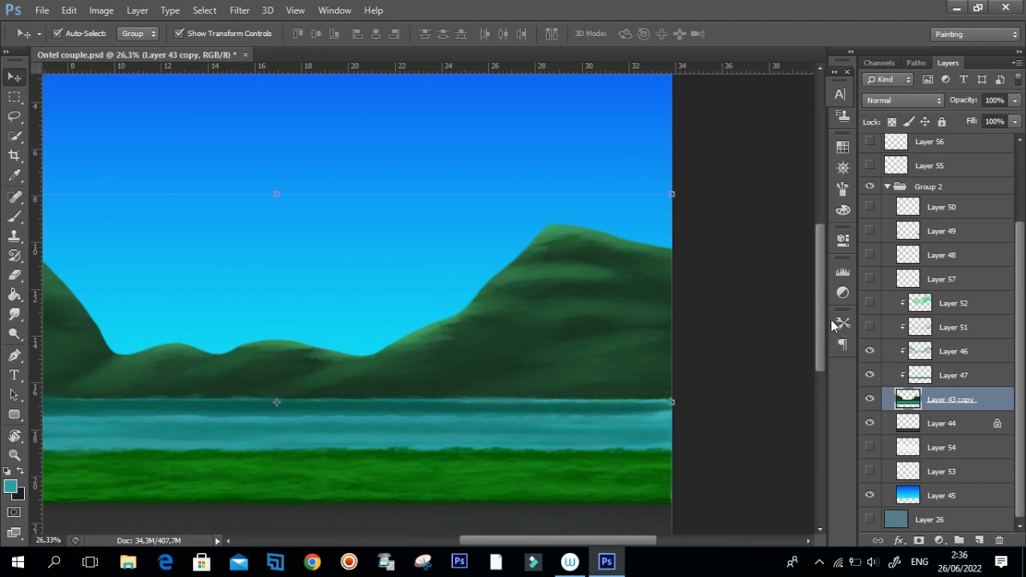
# Turn on the textured hill strokes on Layer 51 and inspect them on both hills.
pyautogui.click(870, 326)
pyautogui.moveTo(532, 335); pyautogui.dragTo(429, 360)
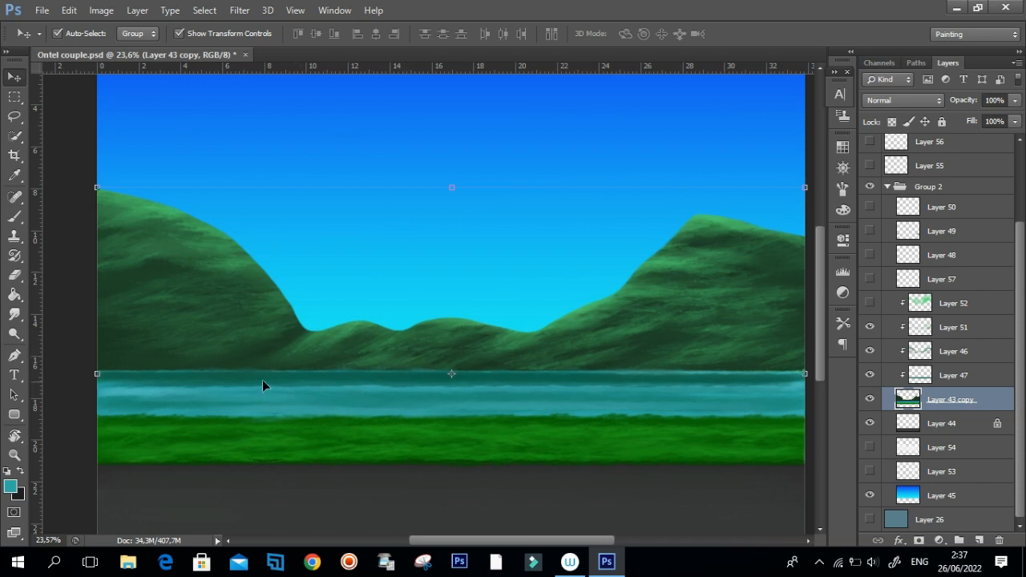
pyautogui.moveTo(298, 419); pyautogui.dragTo(323, 405)
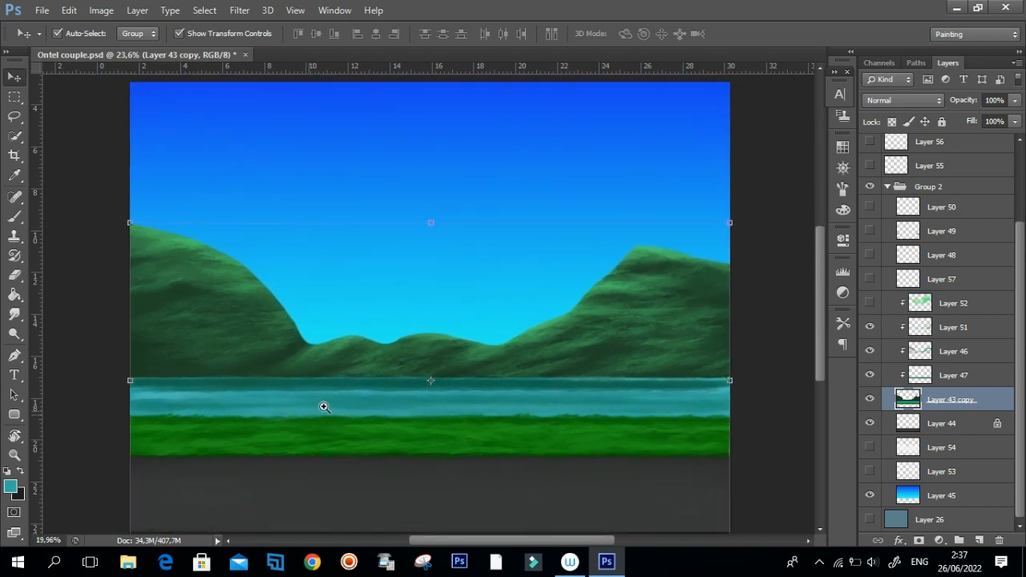
pyautogui.moveTo(682, 313); pyautogui.dragTo(721, 312)
pyautogui.moveTo(664, 230); pyautogui.dragTo(622, 230)
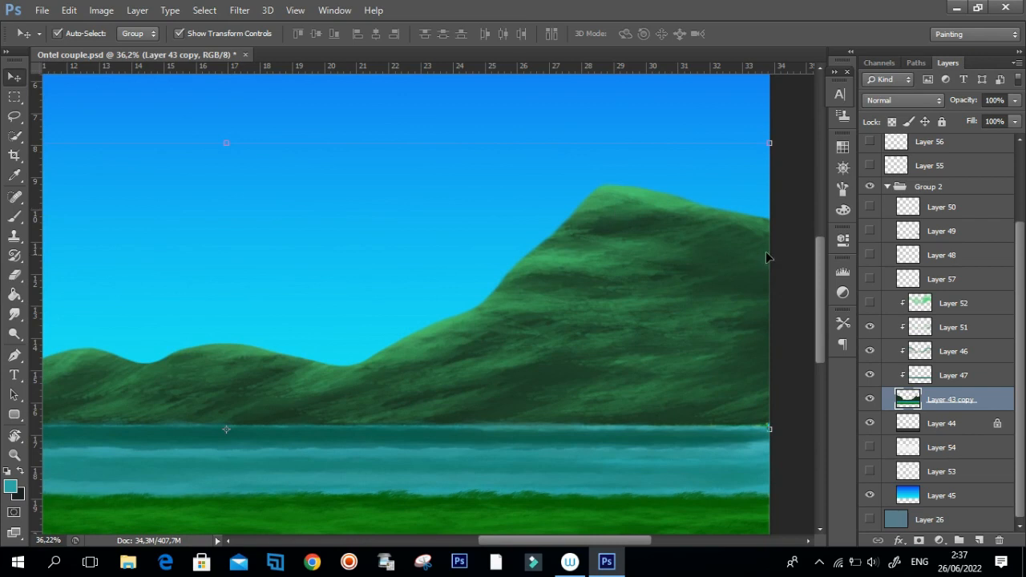
# Turn on the green hill highlights on Layer 52, toggling them off and on to compare.
pyautogui.click(871, 304)
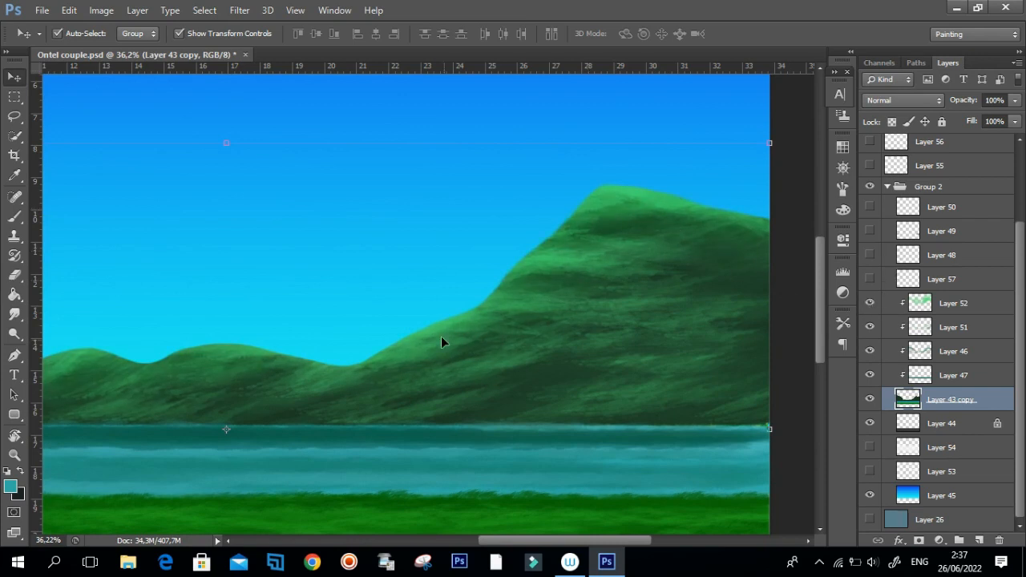
pyautogui.click(871, 304)
pyautogui.click(871, 304)
# Select Layer 52, set its blending mode to Normal to compare the hill highlights, and restore it to Soft Light.
pyautogui.click(956, 303)
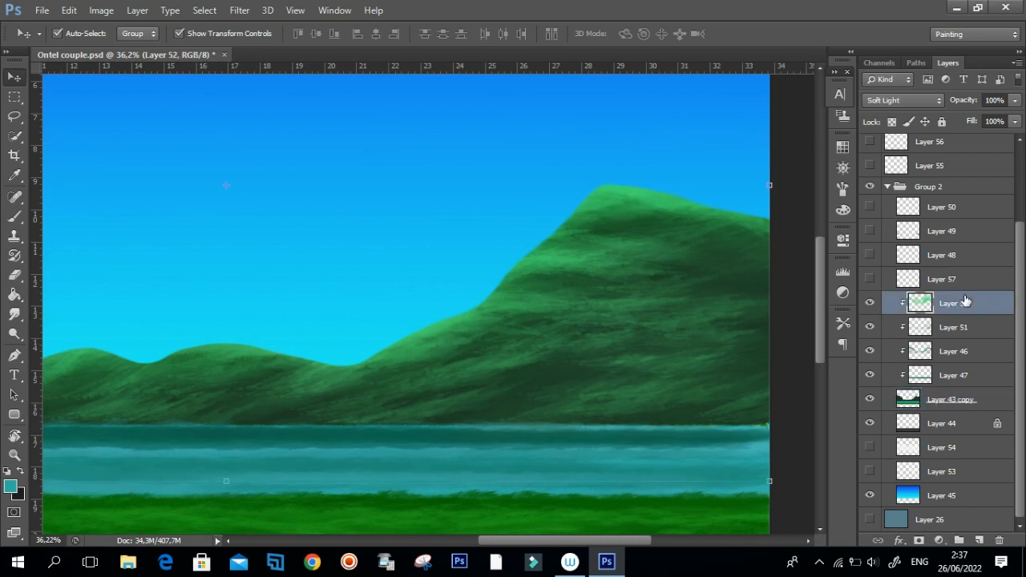
pyautogui.click(902, 100)
pyautogui.click(894, 112)
pyautogui.moveTo(587, 275); pyautogui.dragTo(419, 326)
pyautogui.moveTo(320, 355); pyautogui.dragTo(376, 334)
pyautogui.moveTo(662, 229); pyautogui.dragTo(706, 211)
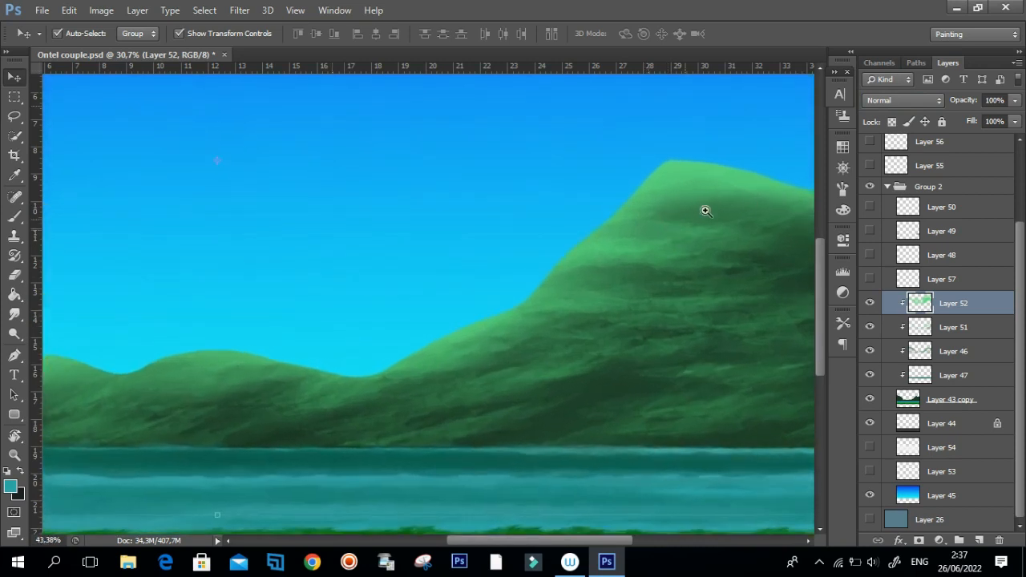
pyautogui.click(903, 100)
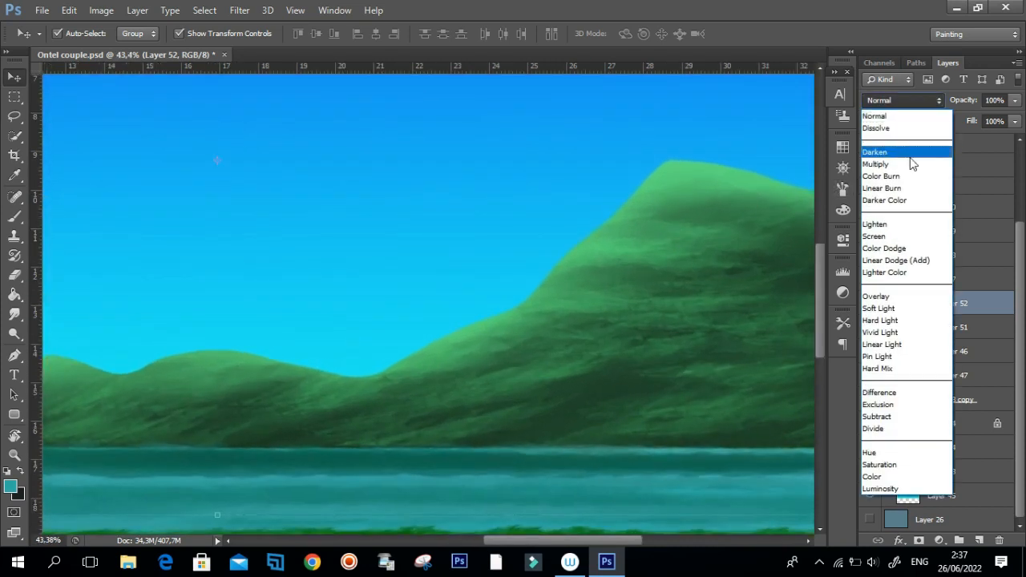
pyautogui.click(919, 309)
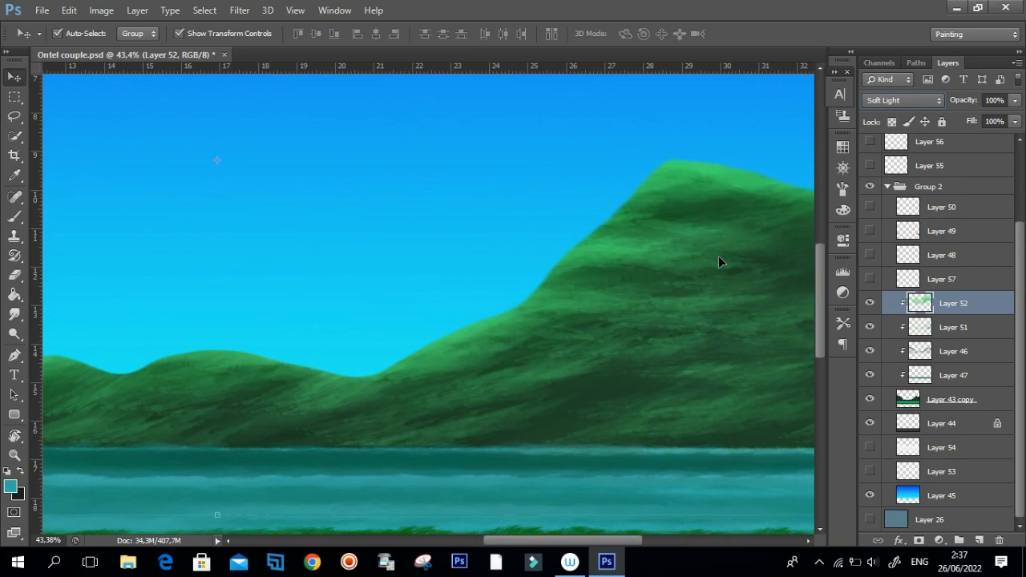
pyautogui.moveTo(654, 268); pyautogui.dragTo(537, 310)
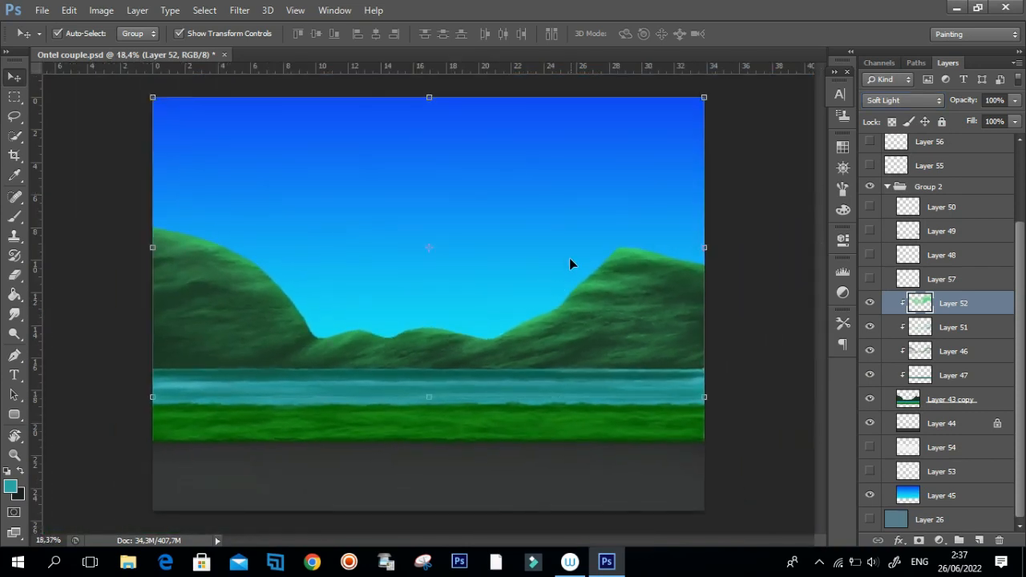
pyautogui.moveTo(475, 358)
pyautogui.mouseDown()
pyautogui.moveTo(497, 361)
pyautogui.moveTo(460, 385)
pyautogui.moveTo(477, 366)
pyautogui.mouseUp()
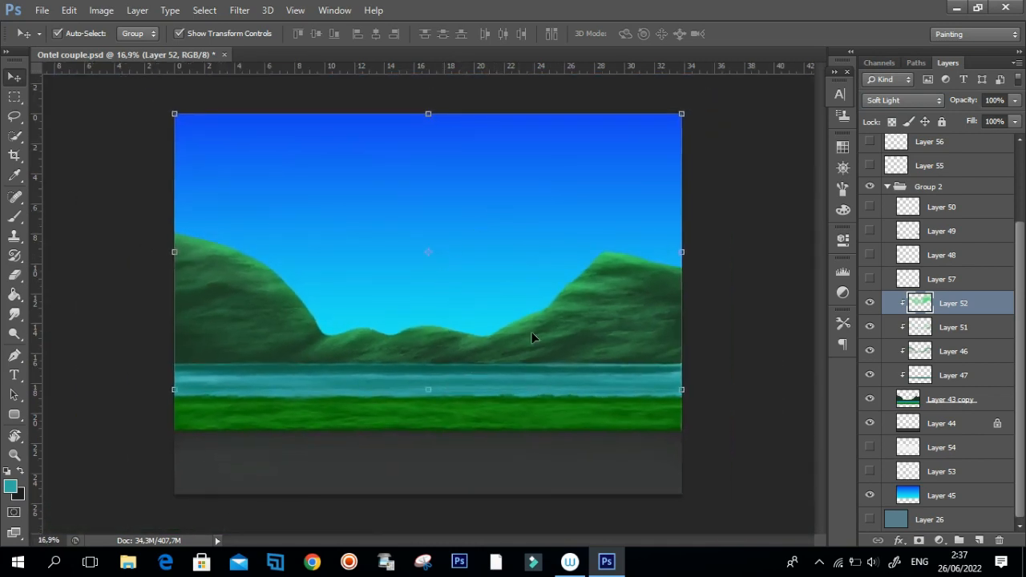
# Turn on the clouds on Layer 53 and the pale horizon glow on Layer 54, toggling Layer 54 to compare.
pyautogui.click(870, 472)
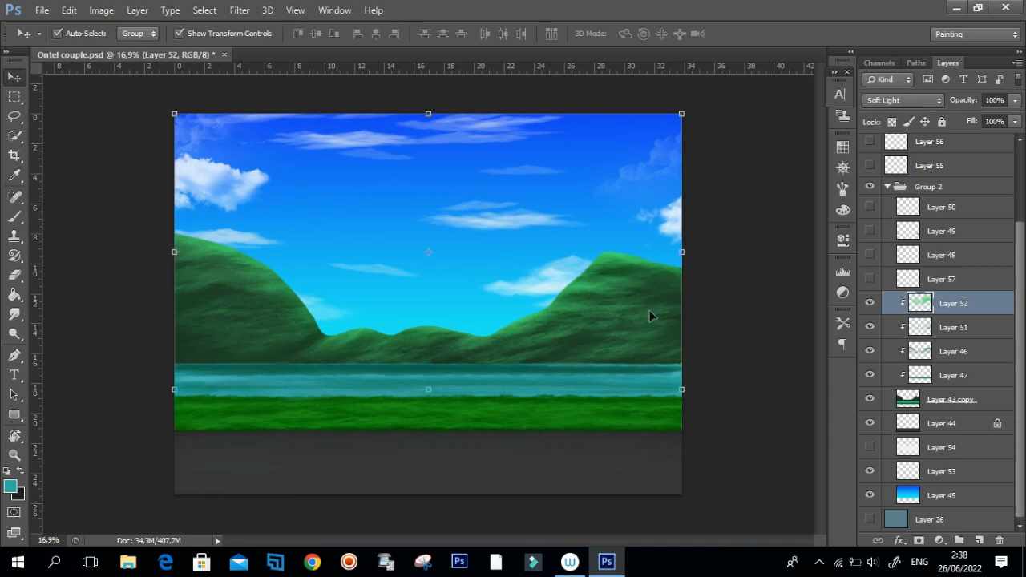
pyautogui.click(870, 448)
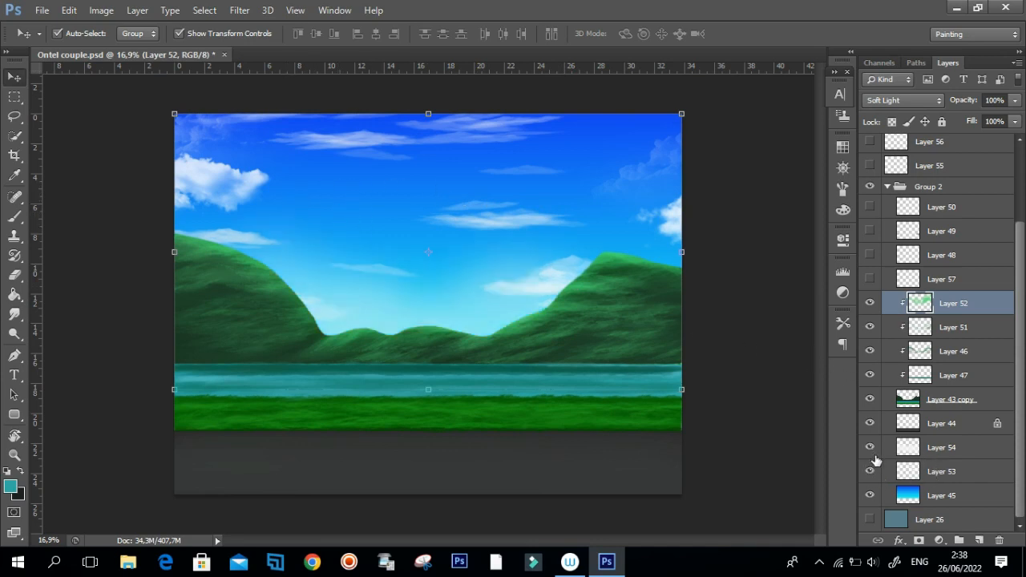
pyautogui.click(870, 449)
pyautogui.click(870, 449)
pyautogui.click(874, 451)
pyautogui.click(874, 451)
# Turn on the visibility of Layer 57 and inspect the border between grass and dark ground.
pyautogui.moveTo(513, 367); pyautogui.dragTo(492, 380)
pyautogui.moveTo(463, 481); pyautogui.dragTo(575, 446)
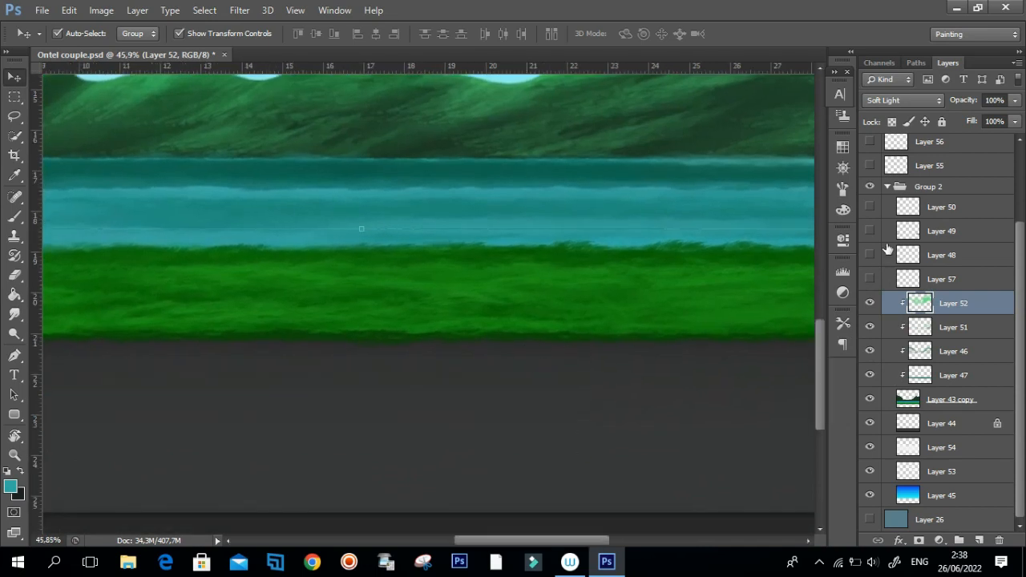
pyautogui.click(870, 279)
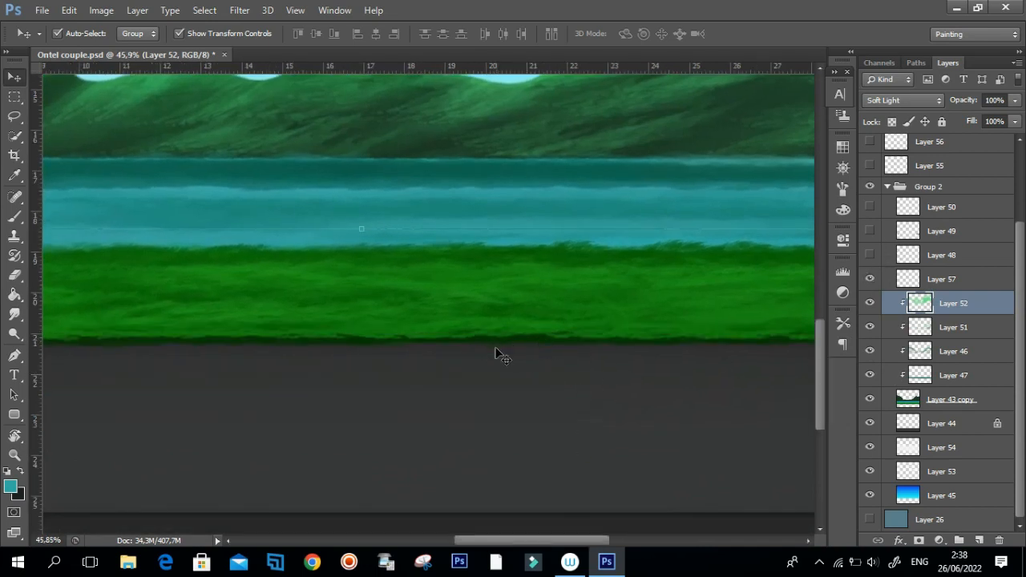
pyautogui.moveTo(545, 344); pyautogui.dragTo(510, 359)
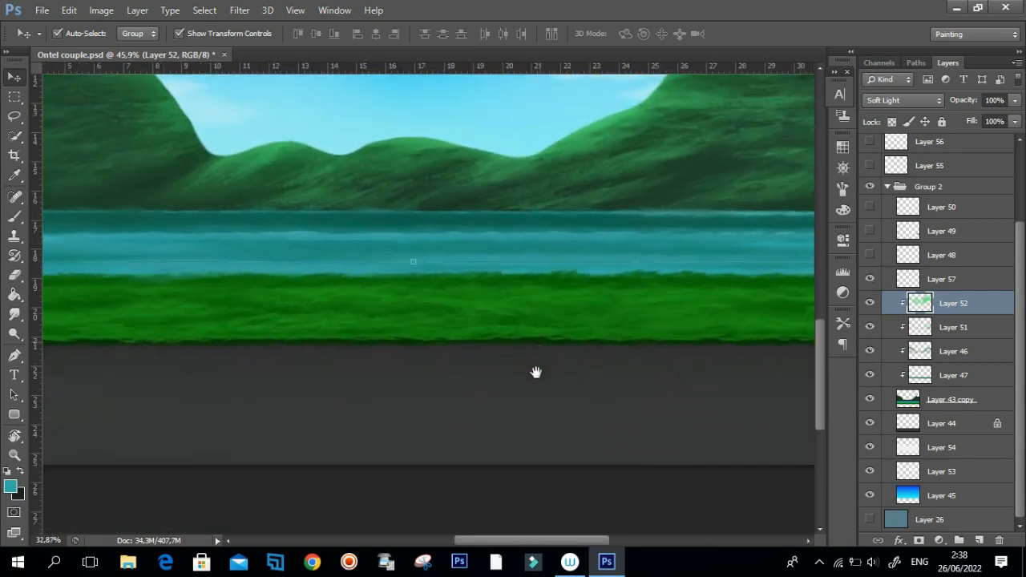
# Turn on the grass blades on Layer 48 and inspect them up close along the water's edge.
pyautogui.click(870, 255)
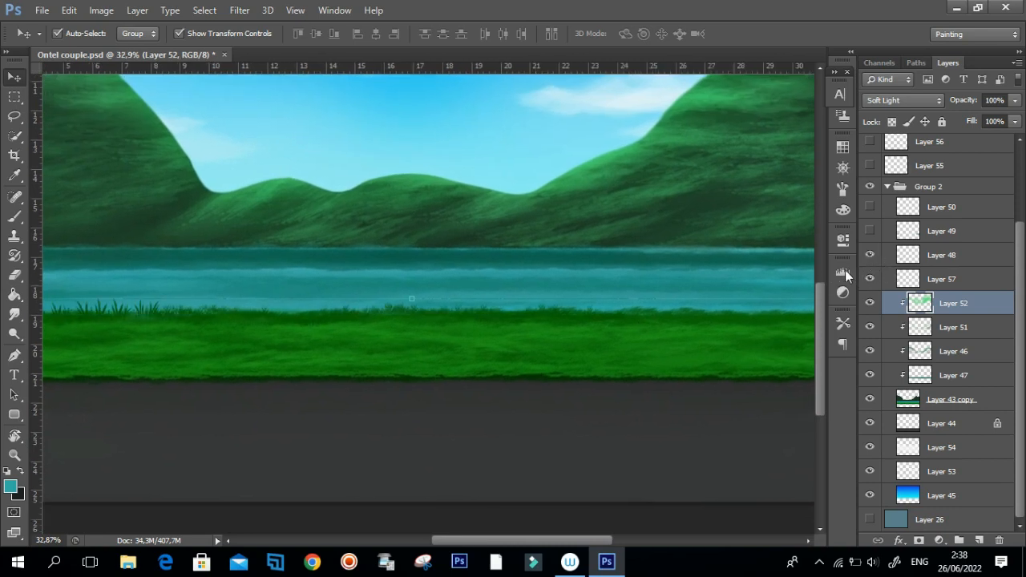
pyautogui.moveTo(444, 339); pyautogui.dragTo(271, 332)
pyautogui.moveTo(546, 316); pyautogui.dragTo(685, 304)
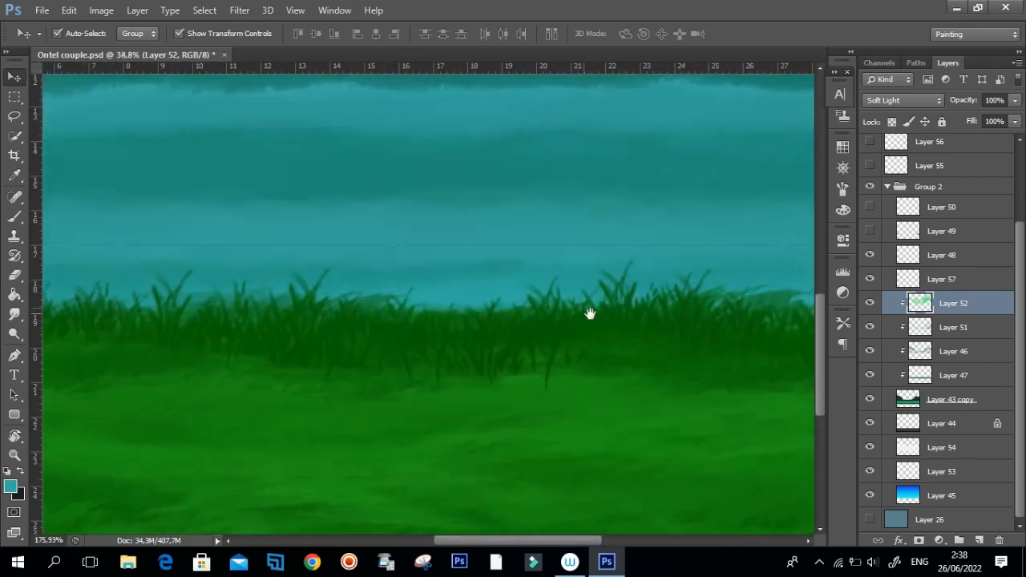
pyautogui.moveTo(538, 339); pyautogui.dragTo(448, 317)
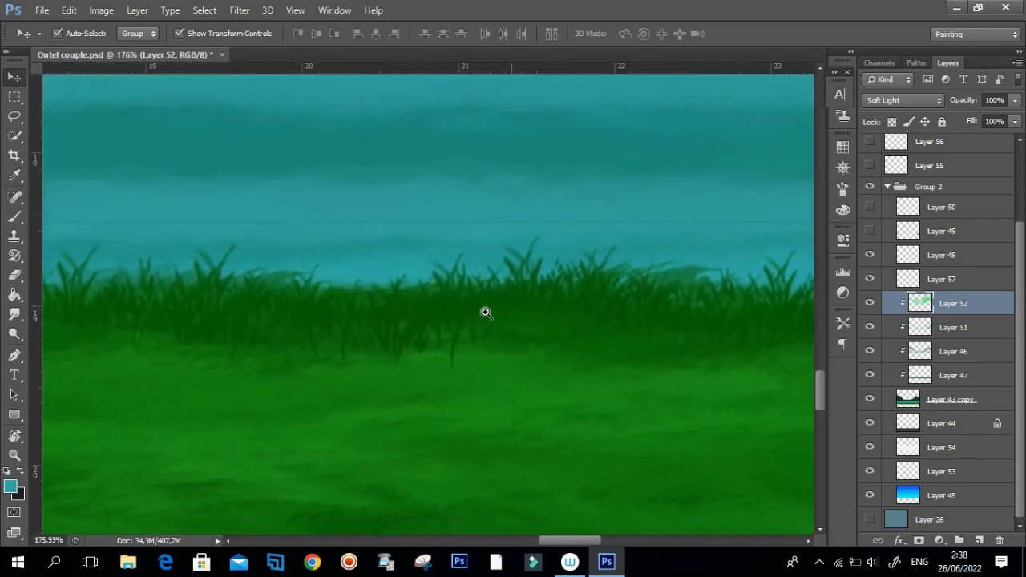
pyautogui.moveTo(527, 316); pyautogui.dragTo(442, 330)
pyautogui.moveTo(578, 321); pyautogui.dragTo(456, 336)
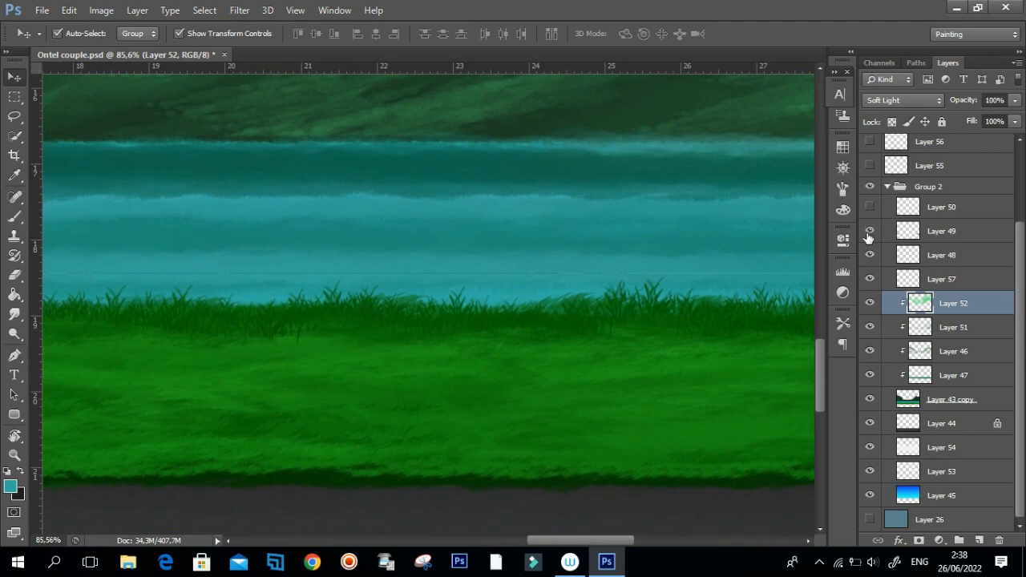
# Show the leafy plants on Layer 49 and inspect them beside the water.
pyautogui.moveTo(692, 313); pyautogui.dragTo(514, 324)
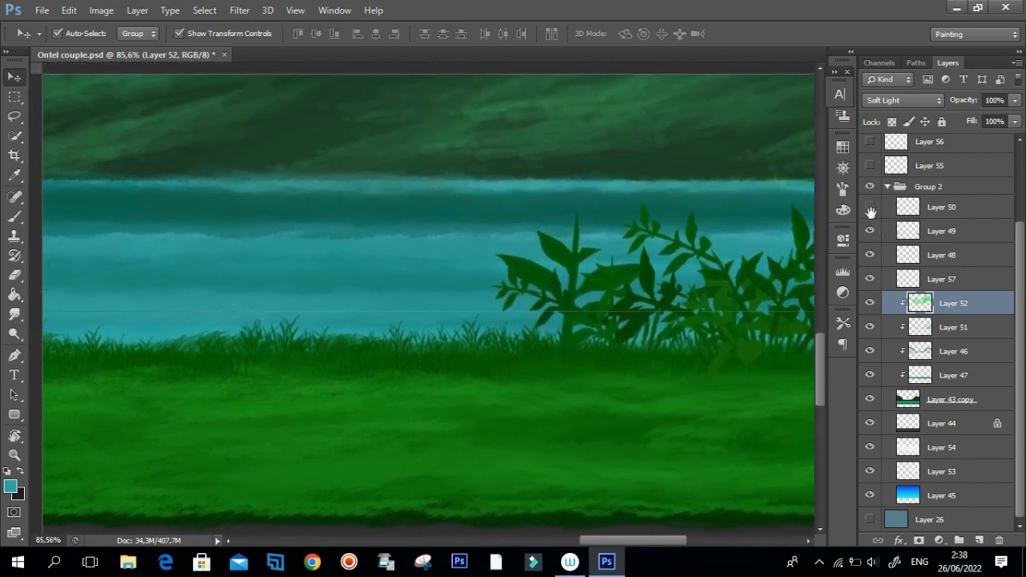
pyautogui.hotkey('ctrl', 'r')
pyautogui.moveTo(639, 305); pyautogui.dragTo(550, 326)
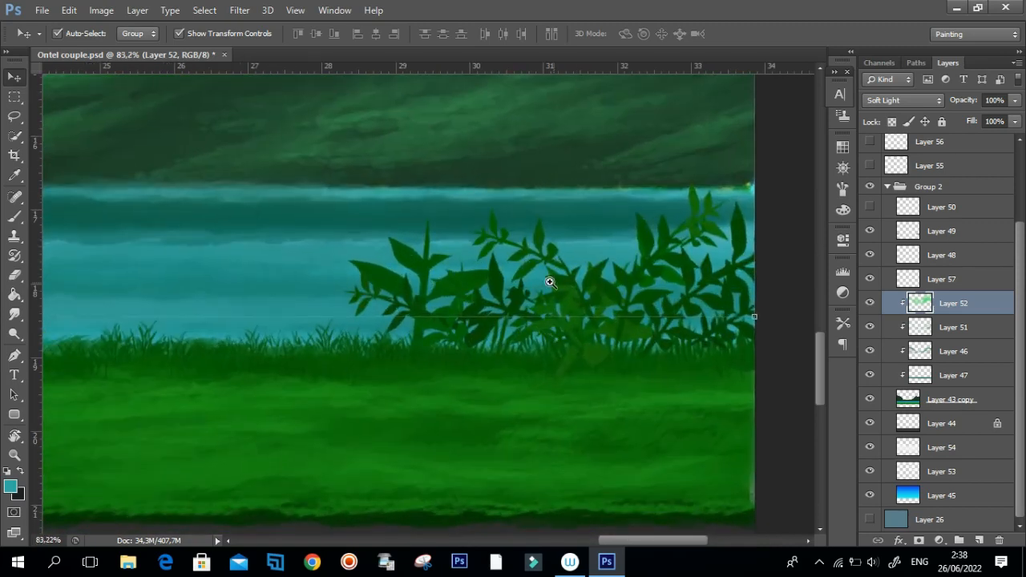
pyautogui.moveTo(637, 295); pyautogui.dragTo(562, 369)
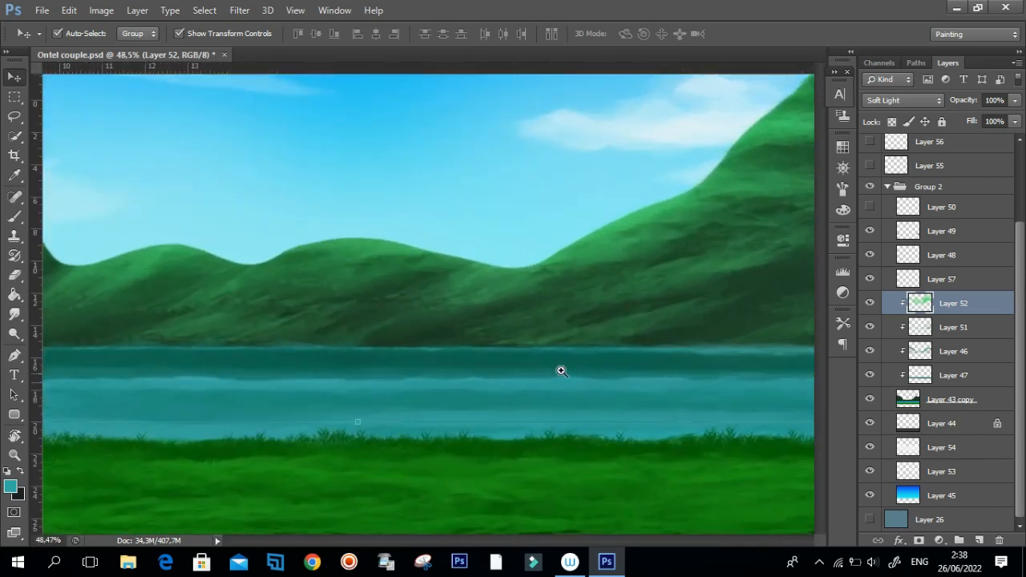
# Turn on the small white flowers on Layer 50 and inspect them across the grass.
pyautogui.click(869, 207)
pyautogui.moveTo(443, 479); pyautogui.dragTo(505, 430)
pyautogui.moveTo(413, 465); pyautogui.dragTo(454, 454)
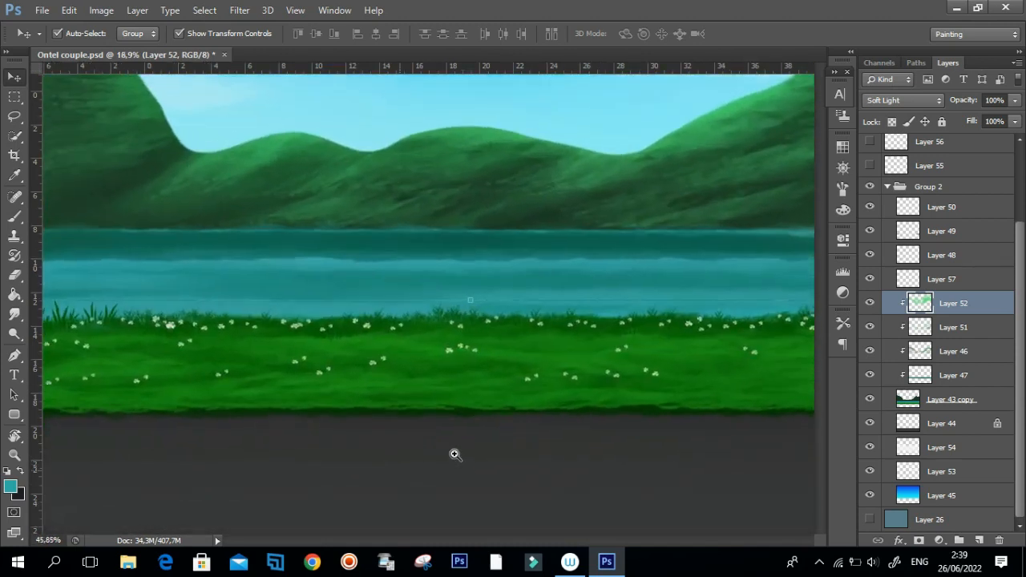
# Select Layer 43 copy and activate the Dodge Tool with a brush size of 88 over the grass.
pyautogui.click(422, 356)
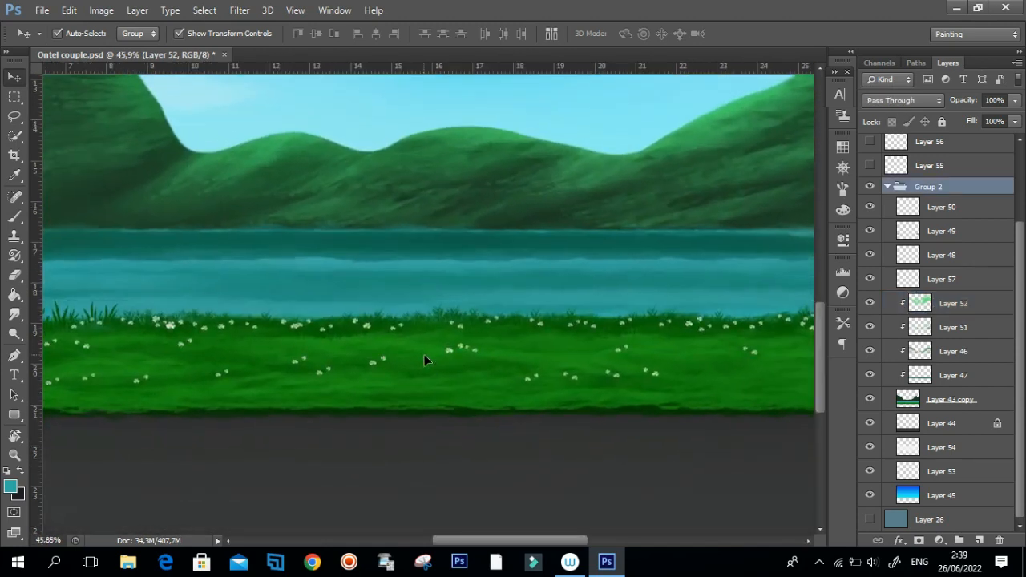
pyautogui.click(914, 399)
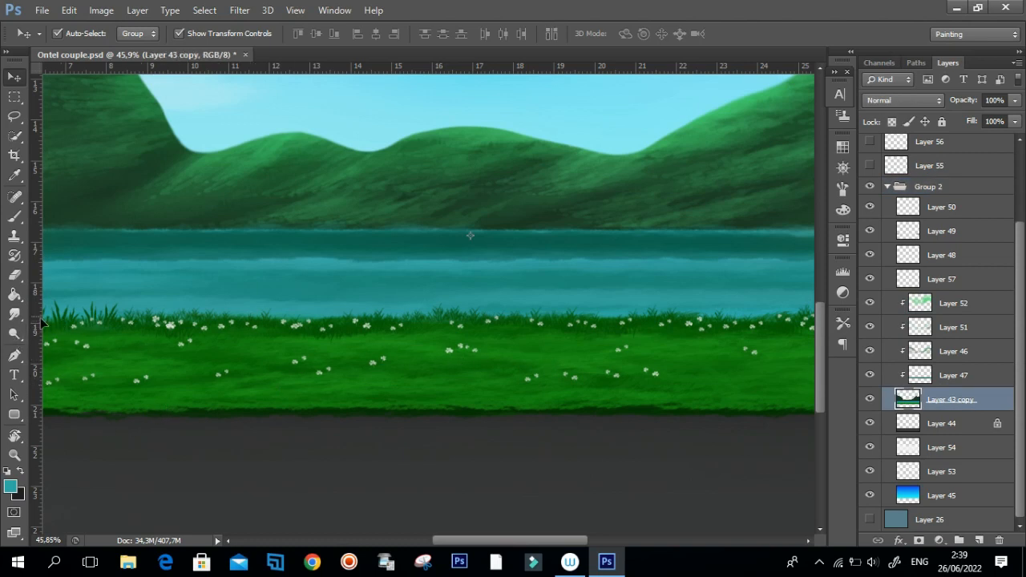
pyautogui.click(15, 337)
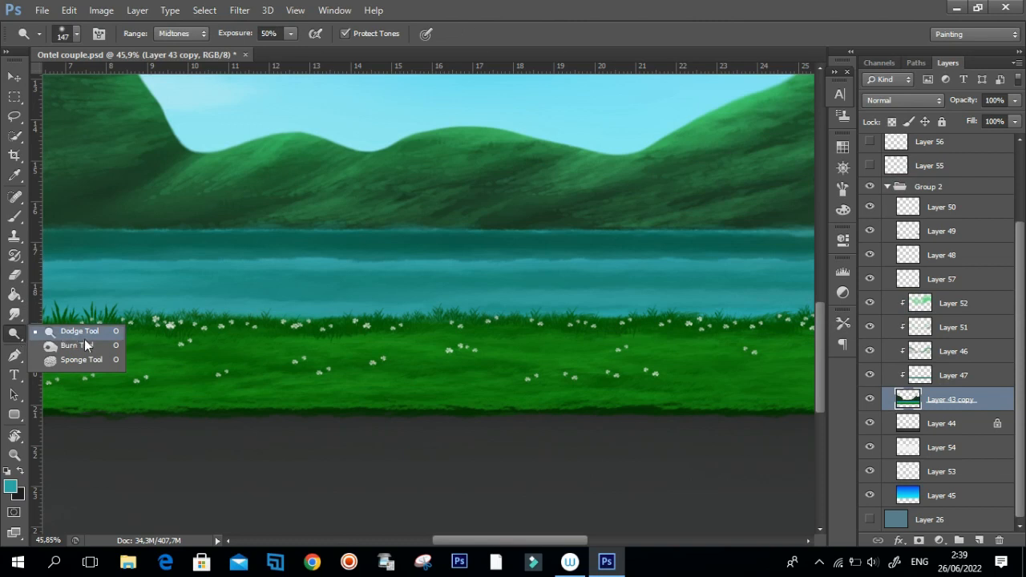
pyautogui.click(94, 335)
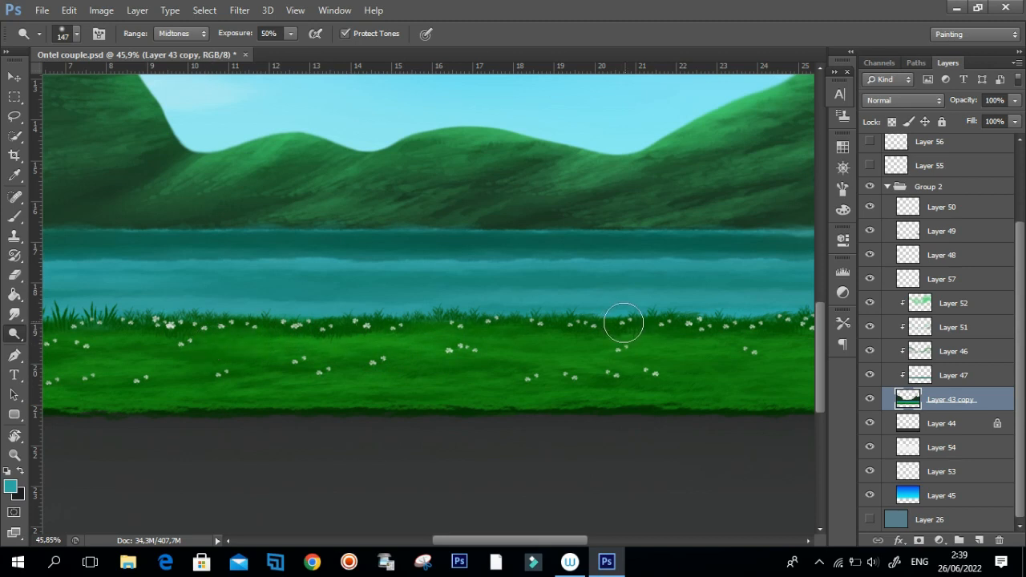
pyautogui.moveTo(555, 359); pyautogui.dragTo(543, 356)
pyautogui.scroll(-4, 698, 353)
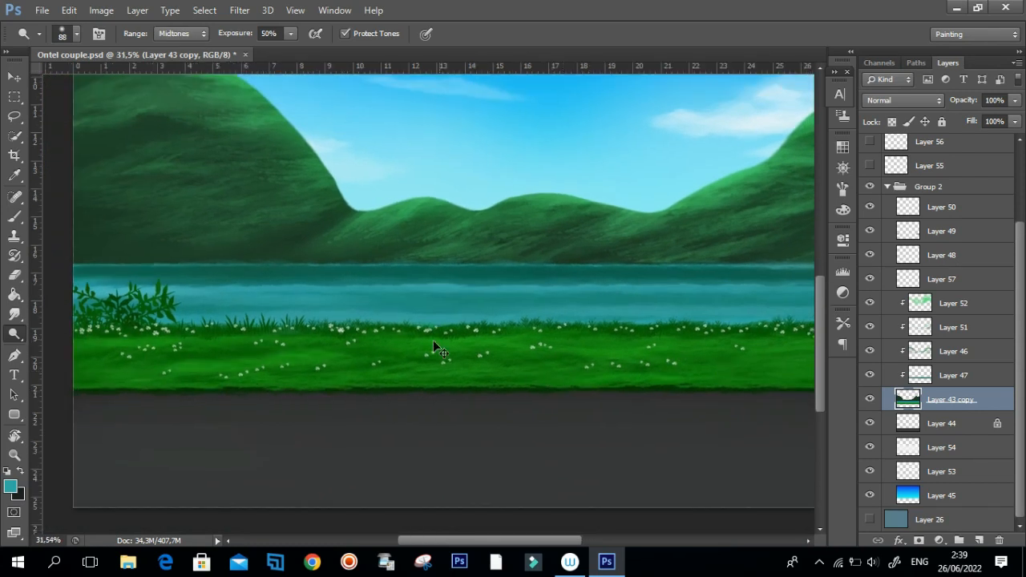
# Enlarge the Dodge Tool brush to 529 and work it over the grass strip on Layer 43 copy.
pyautogui.scroll(-2, 437, 350)
pyautogui.moveTo(591, 367); pyautogui.dragTo(713, 350)
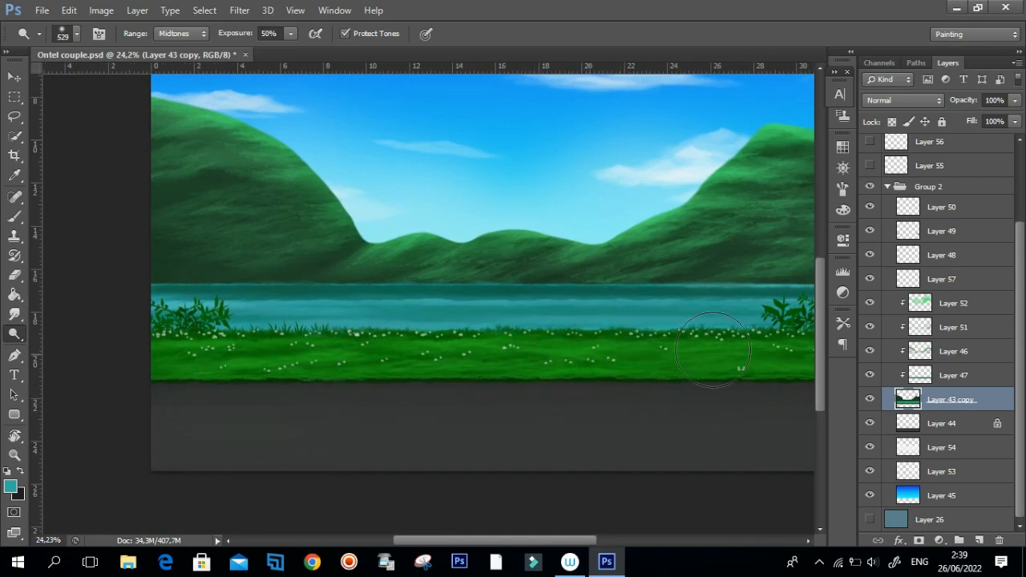
pyautogui.moveTo(625, 356); pyautogui.dragTo(511, 372)
pyautogui.moveTo(637, 362); pyautogui.dragTo(475, 377)
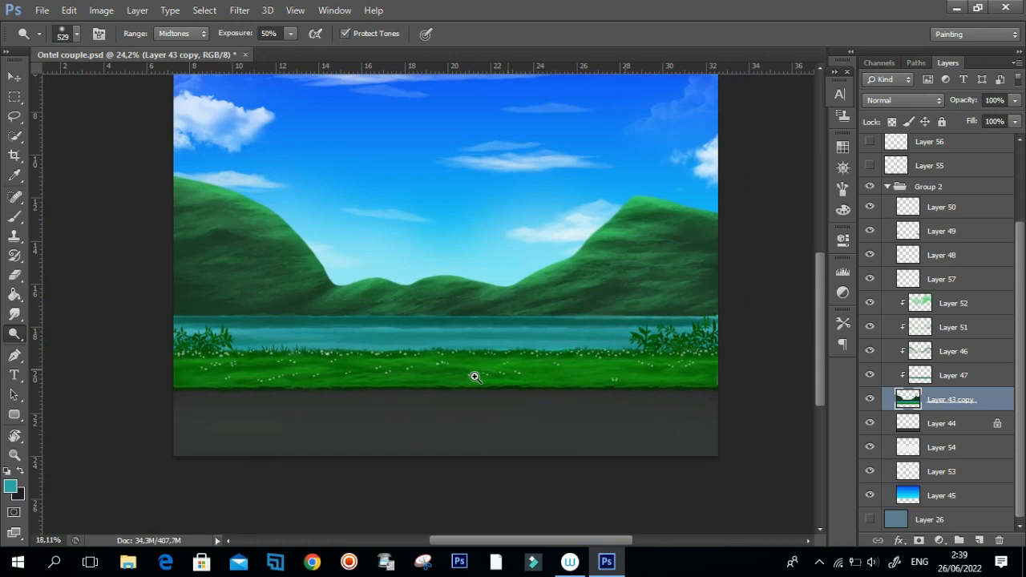
pyautogui.moveTo(217, 373)
pyautogui.mouseDown()
pyautogui.moveTo(277, 399)
pyautogui.moveTo(314, 378)
pyautogui.moveTo(337, 341)
pyautogui.mouseUp()
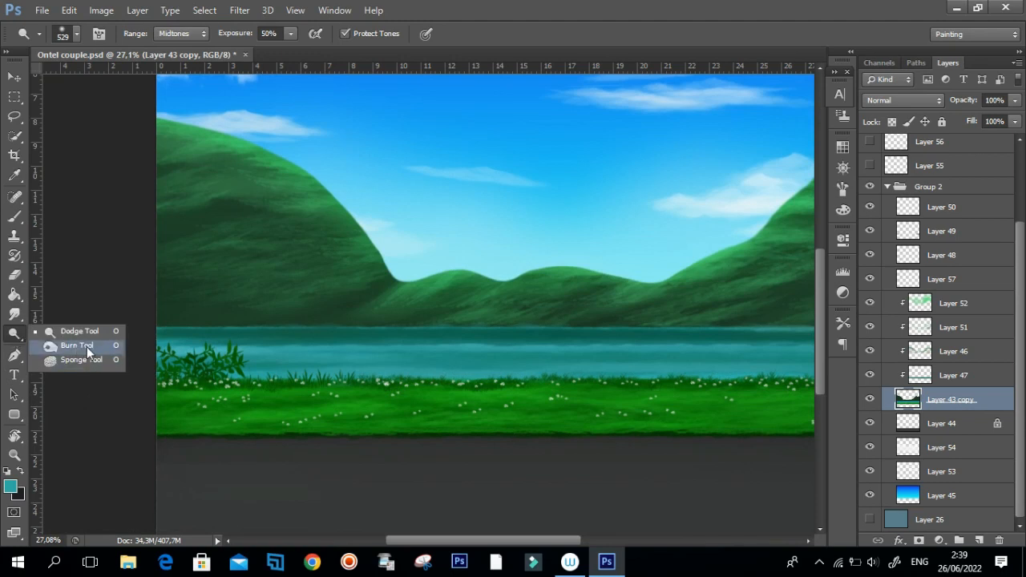
# Switch to the Burn Tool at 39% exposure and work along the water's far edge with a brush size of 141.
pyautogui.click(56, 351)
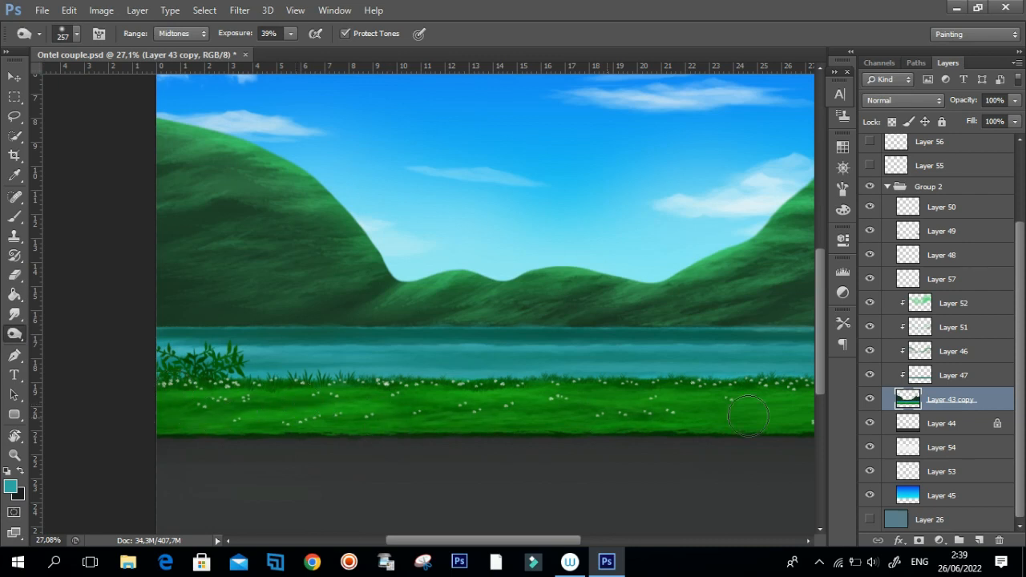
pyautogui.hscroll(2, 593, 409)
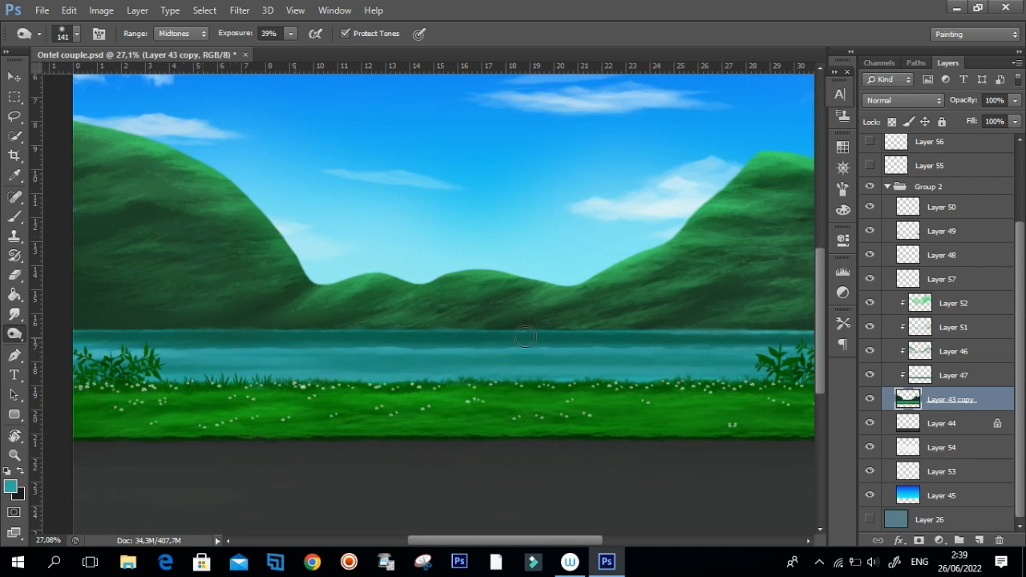
pyautogui.moveTo(535, 344); pyautogui.dragTo(558, 346)
# Return to the Dodge Tool with a brush size of 529, Midtones range and 50% exposure.
pyautogui.rightClick(15, 333)
pyautogui.click(60, 328)
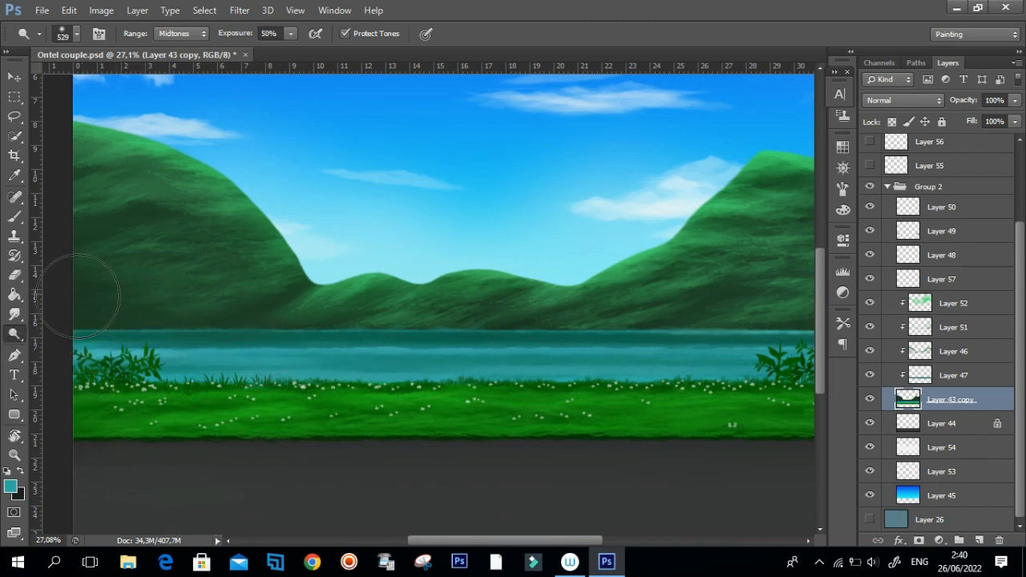
pyautogui.rightClick(24, 337)
pyautogui.click(72, 332)
# Toggle Layer 46 off and on to check its shading, and select that layer.
pyautogui.click(870, 351)
pyautogui.click(870, 351)
pyautogui.click(922, 353)
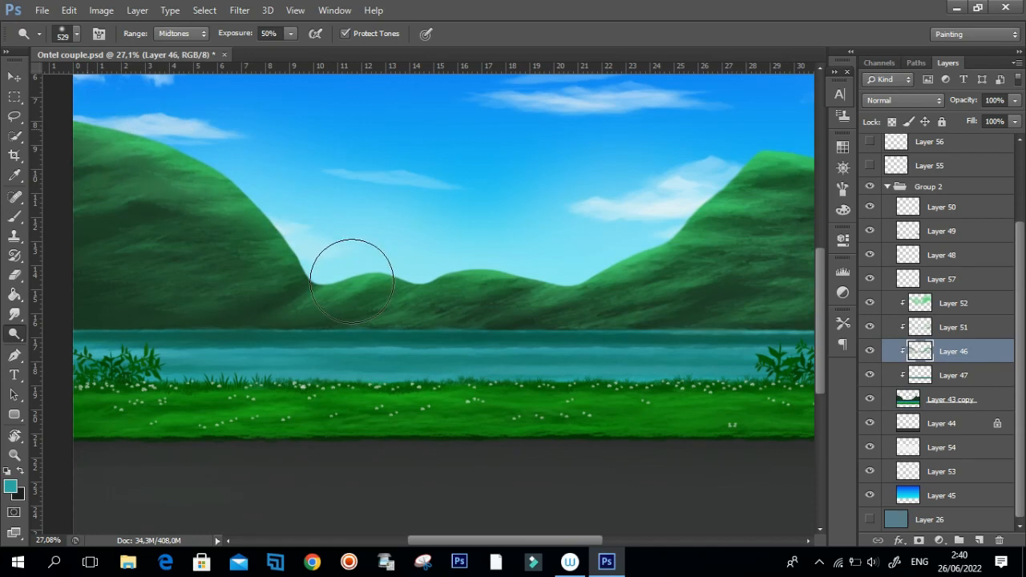
pyautogui.moveTo(500, 258); pyautogui.dragTo(466, 270)
pyautogui.moveTo(495, 363)
pyautogui.mouseDown()
pyautogui.moveTo(504, 364)
pyautogui.moveTo(481, 371)
pyautogui.mouseUp()
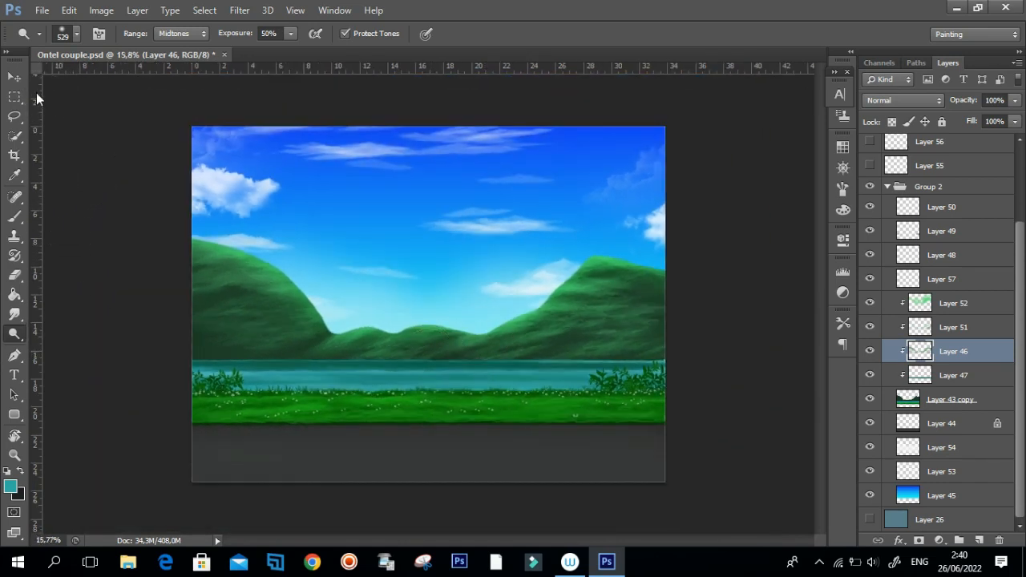
# Activate the Move Tool, deselect all layers and collapse Group 2.
pyautogui.click(14, 77)
pyautogui.click(138, 393)
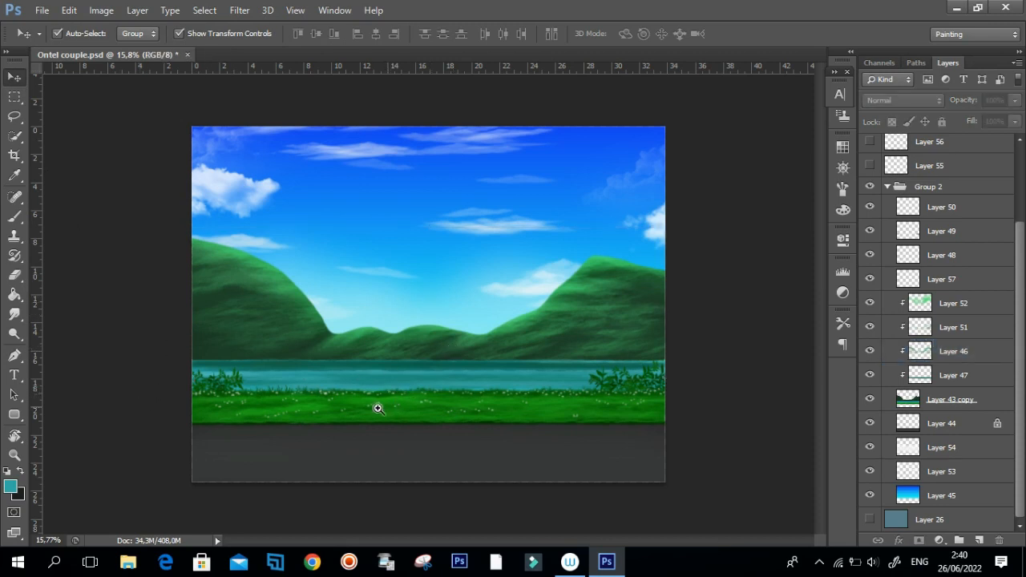
pyautogui.moveTo(383, 433); pyautogui.dragTo(399, 417)
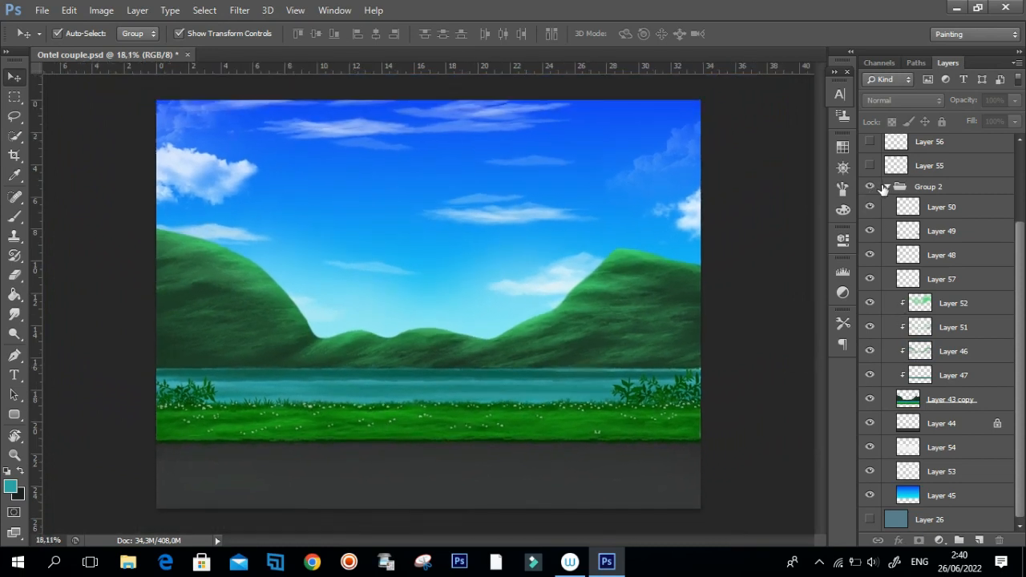
pyautogui.click(888, 188)
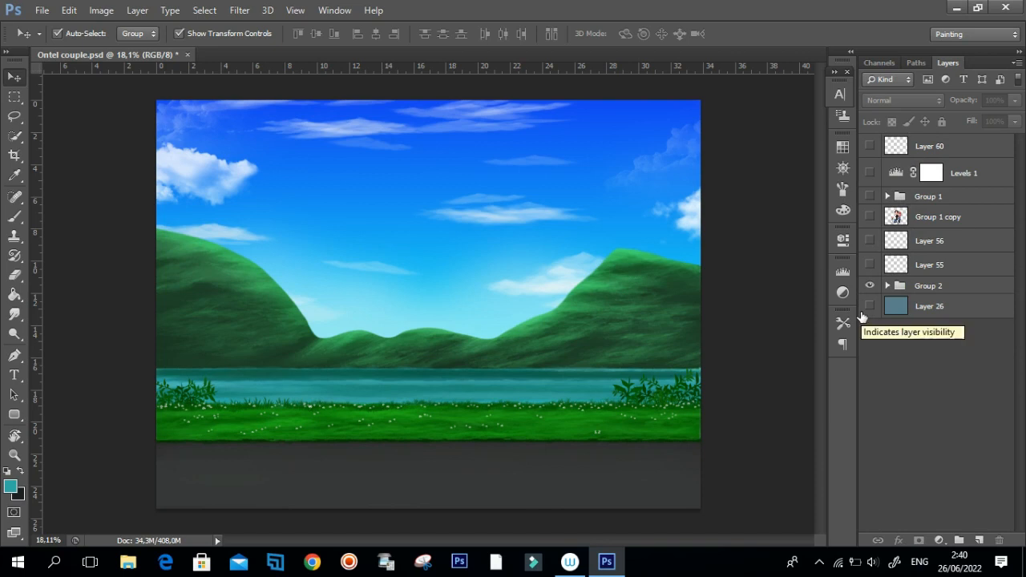
# Show Group 1 with the couple on the bicycle and check it against the landscape background.
pyautogui.click(871, 197)
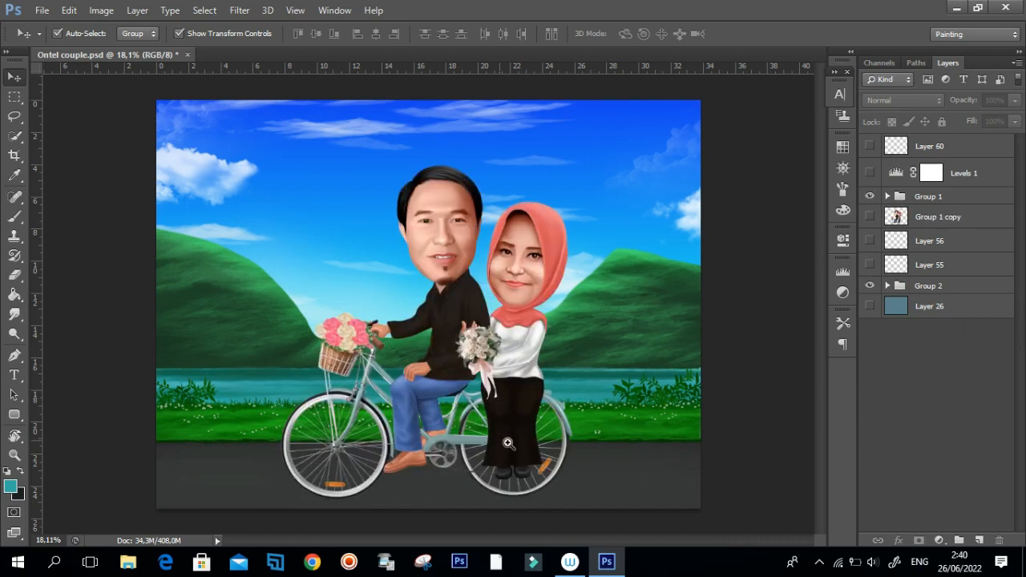
pyautogui.scroll(3, 543, 433)
pyautogui.scroll(-2, 543, 433)
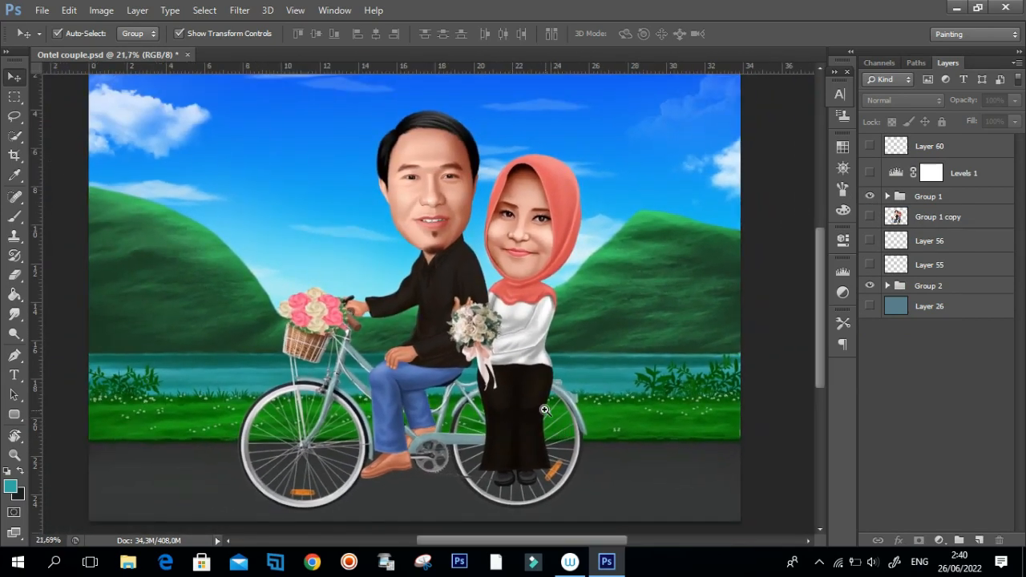
pyautogui.scroll(2, 437, 418)
pyautogui.scroll(-3, 437, 417)
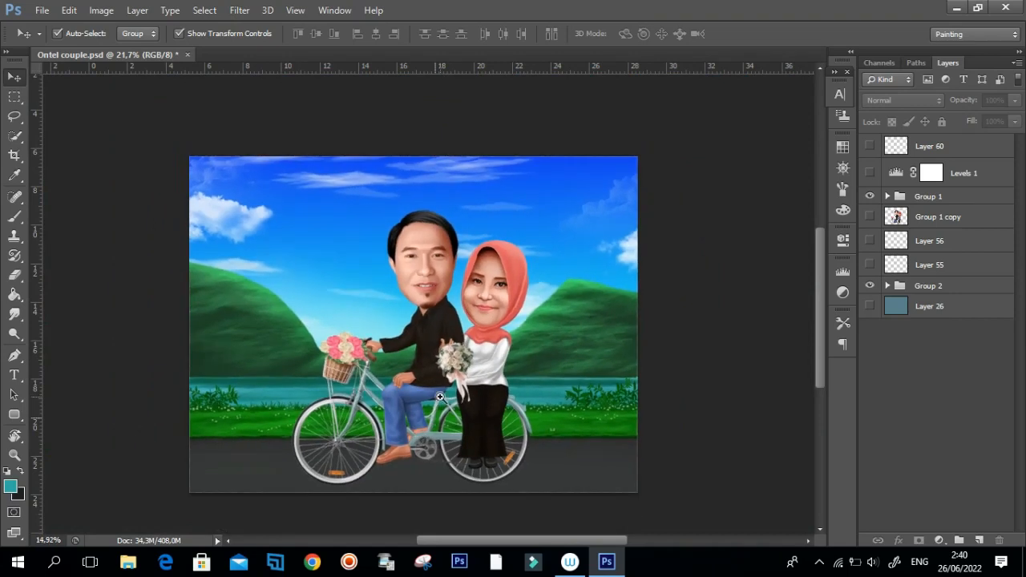
pyautogui.scroll(2, 482, 366)
pyautogui.scroll(-3, 482, 366)
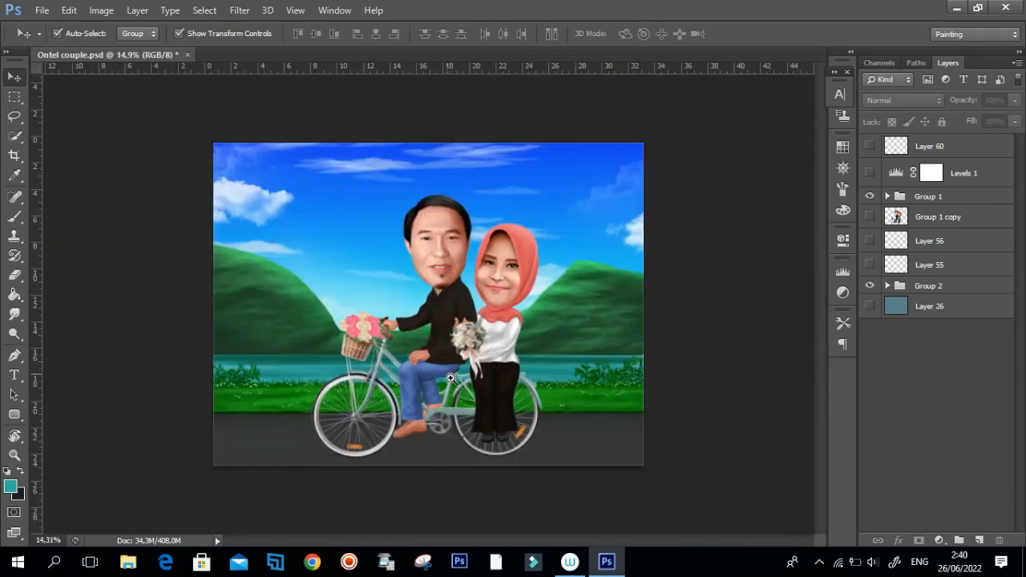
pyautogui.scroll(1, 459, 378)
pyautogui.scroll(1, 469, 377)
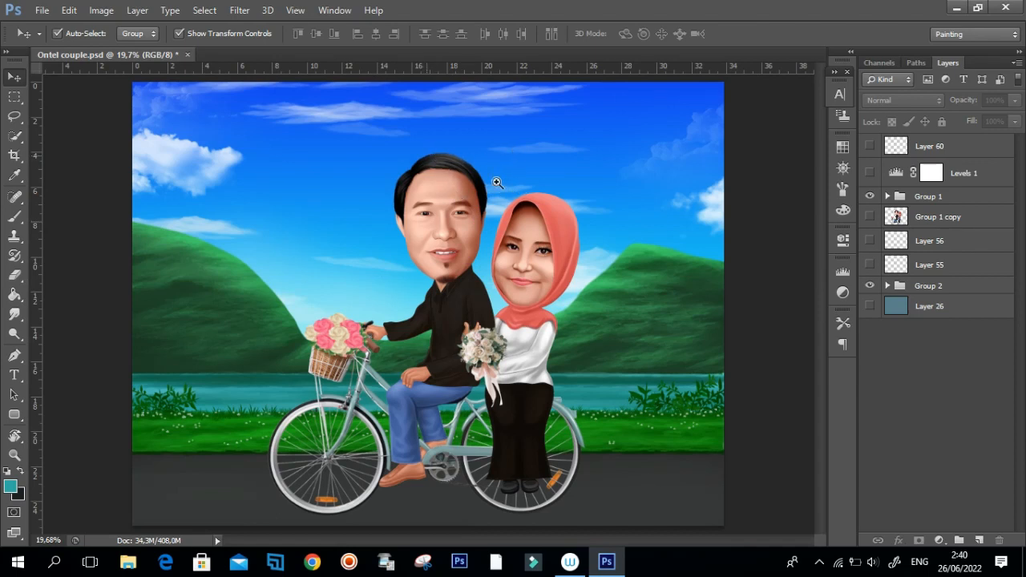
# Examine the man's painted face up close, including the shading around the eyes, nose and mouth.
pyautogui.click(441, 244)
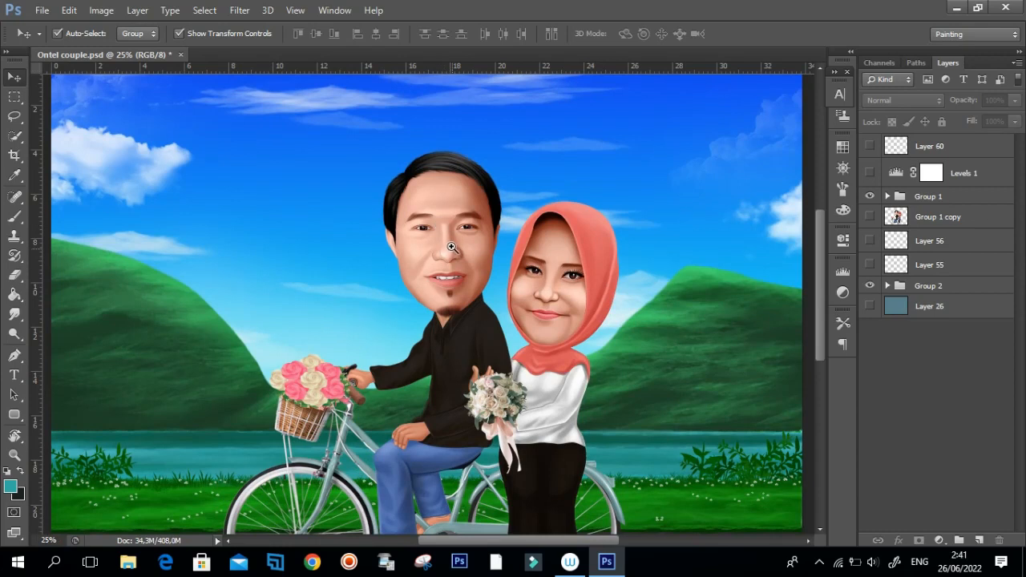
pyautogui.moveTo(453, 248); pyautogui.dragTo(497, 259)
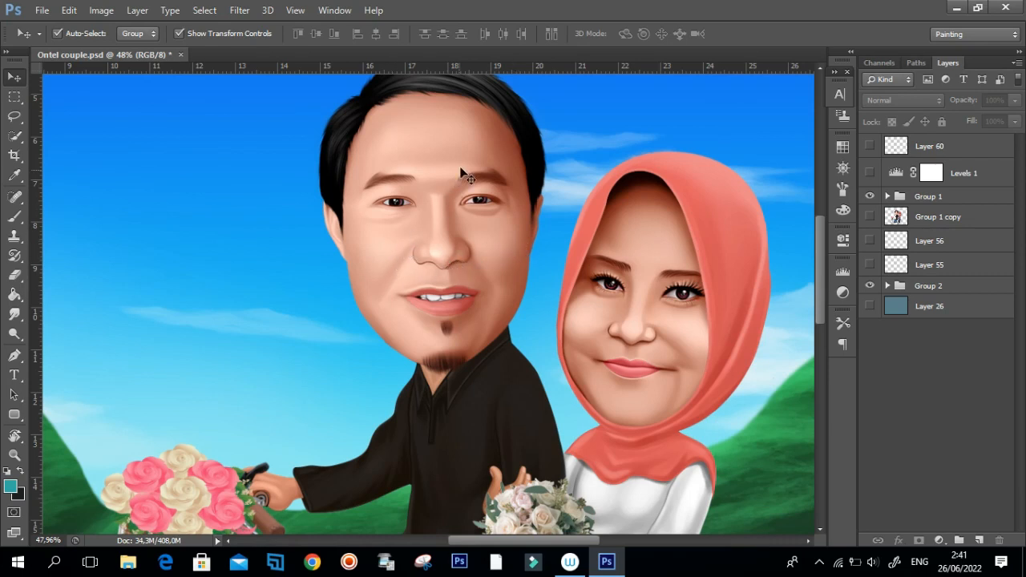
pyautogui.moveTo(458, 155); pyautogui.dragTo(455, 174)
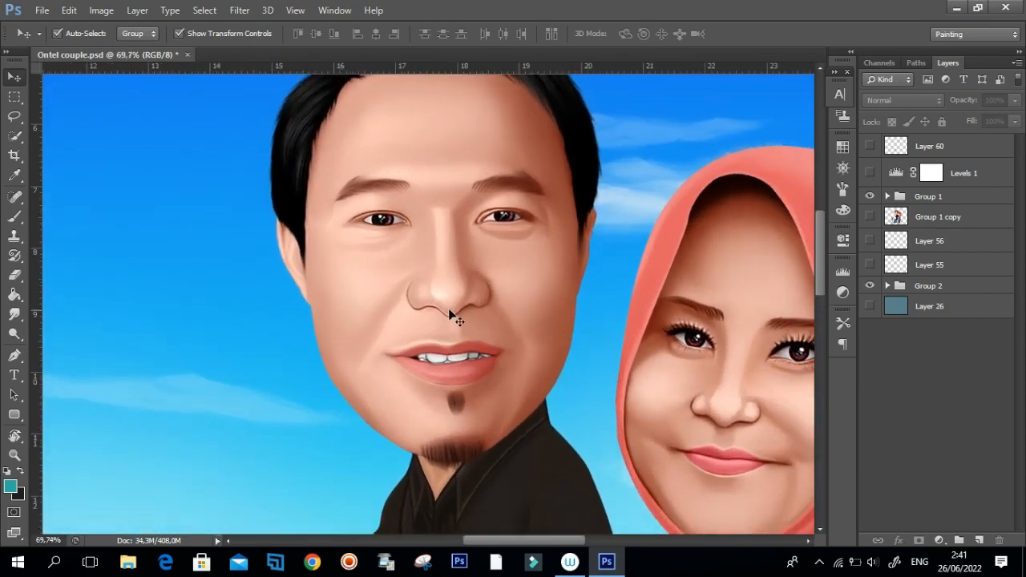
pyautogui.moveTo(510, 280); pyautogui.dragTo(483, 286)
pyautogui.moveTo(501, 252); pyautogui.dragTo(506, 273)
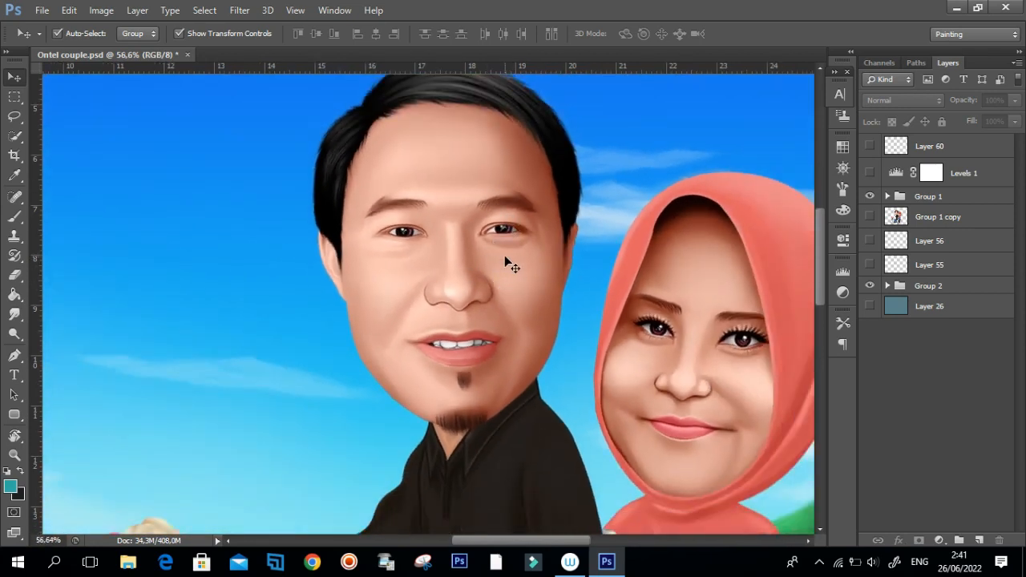
pyautogui.moveTo(553, 238); pyautogui.dragTo(574, 238)
pyautogui.moveTo(508, 241)
pyautogui.mouseDown()
pyautogui.moveTo(470, 260)
pyautogui.moveTo(502, 225)
pyautogui.mouseUp()
pyautogui.moveTo(389, 238)
pyautogui.mouseDown()
pyautogui.moveTo(408, 231)
pyautogui.moveTo(401, 236)
pyautogui.mouseUp()
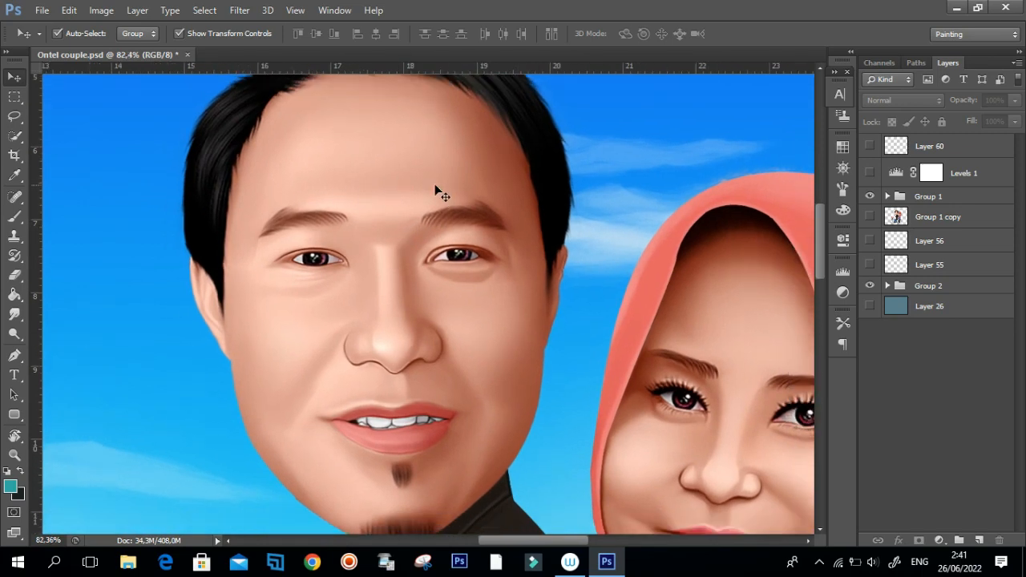
pyautogui.moveTo(390, 309); pyautogui.dragTo(400, 305)
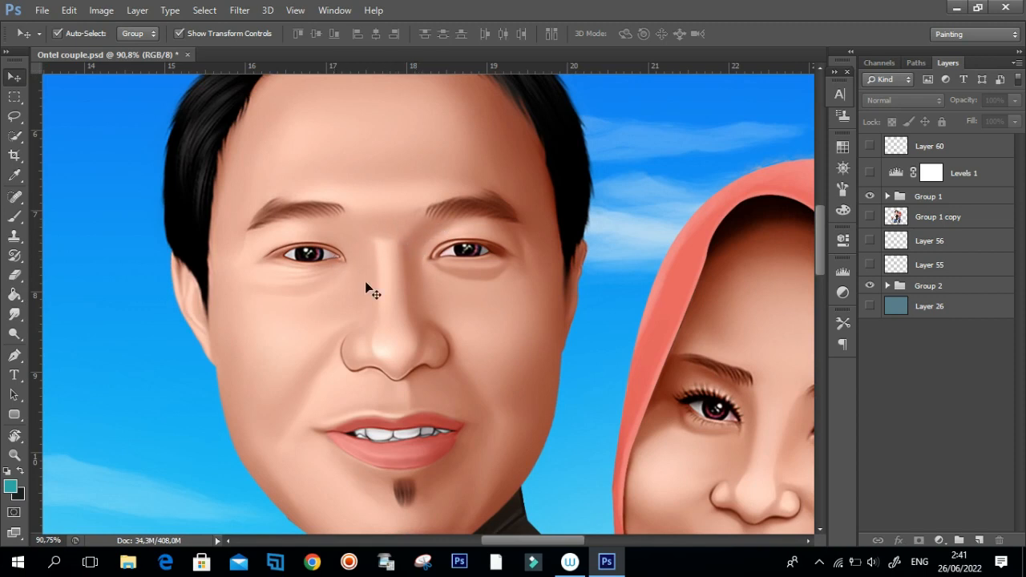
pyautogui.moveTo(446, 376); pyautogui.dragTo(374, 292)
pyautogui.moveTo(401, 314); pyautogui.dragTo(356, 324)
# Examine the woman's face and headscarf up close and compare their shading with the man's face.
pyautogui.moveTo(704, 374); pyautogui.dragTo(754, 374)
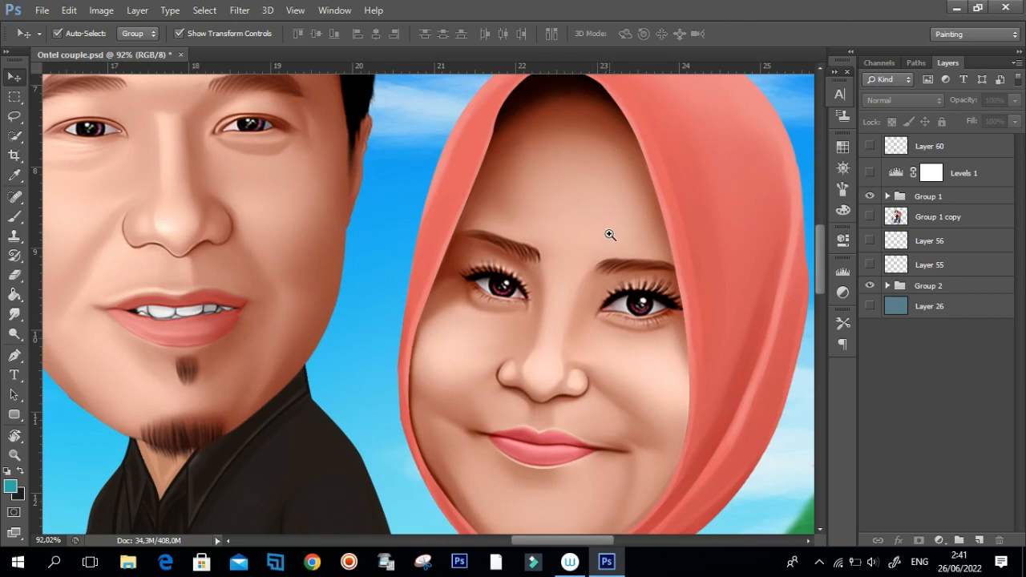
pyautogui.moveTo(573, 239); pyautogui.dragTo(548, 244)
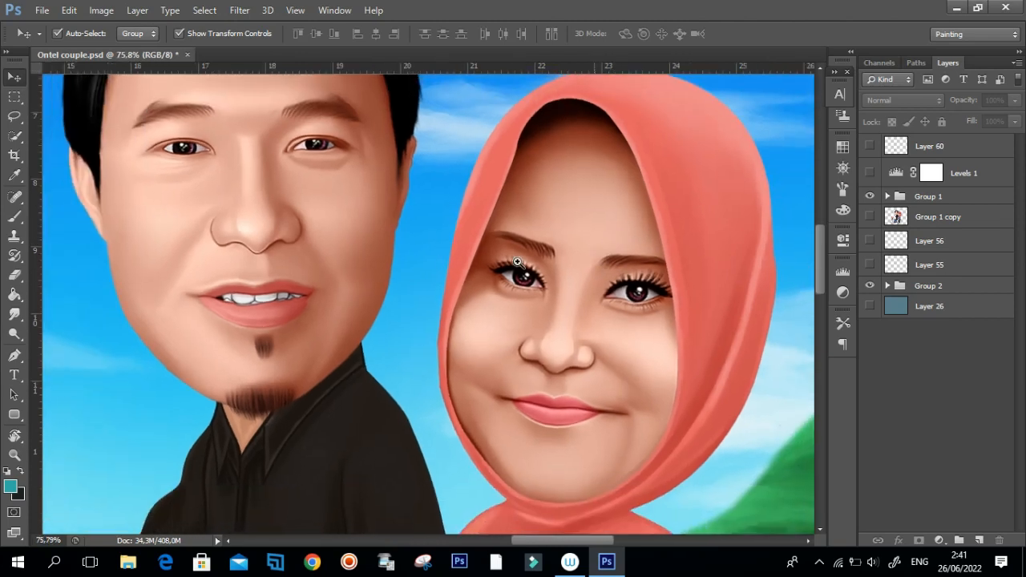
pyautogui.moveTo(300, 271); pyautogui.dragTo(375, 316)
pyautogui.moveTo(431, 276); pyautogui.dragTo(351, 192)
pyautogui.moveTo(294, 236); pyautogui.dragTo(356, 305)
pyautogui.moveTo(407, 264); pyautogui.dragTo(392, 281)
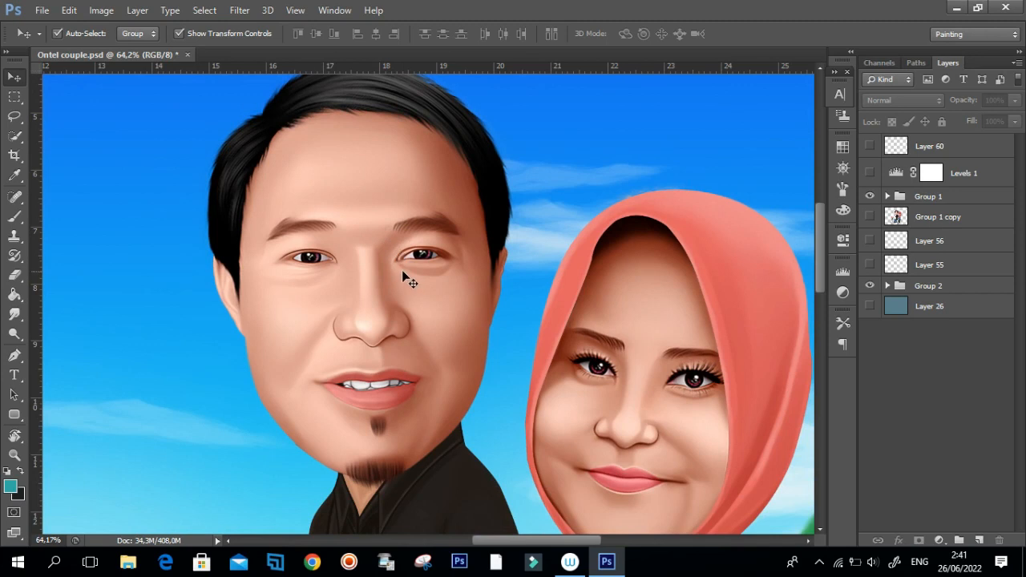
pyautogui.moveTo(459, 238); pyautogui.dragTo(429, 271)
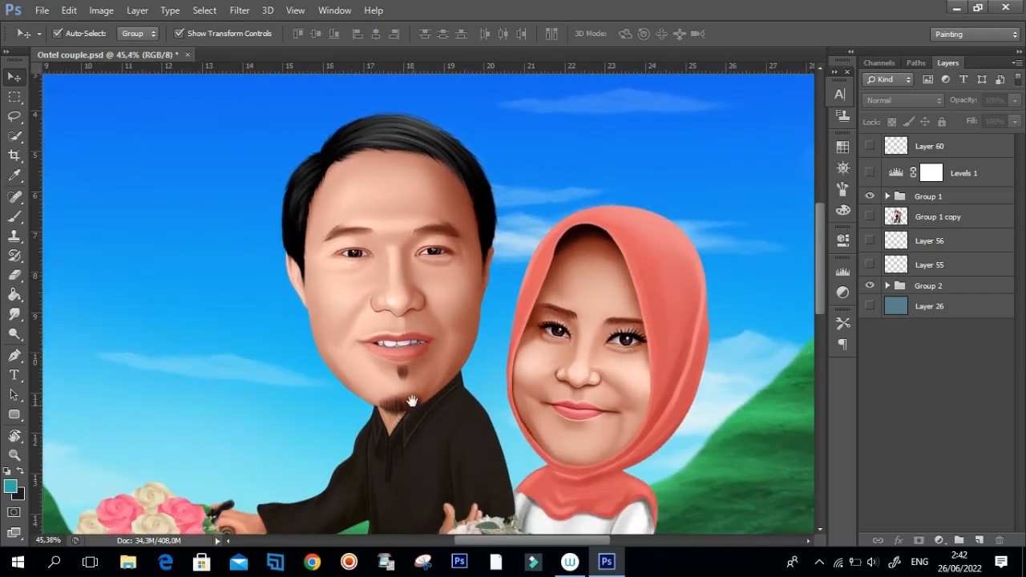
# Examine the whole couple, bicycle and flowers together with the background at several magnifications.
pyautogui.scroll(-3, 409, 385)
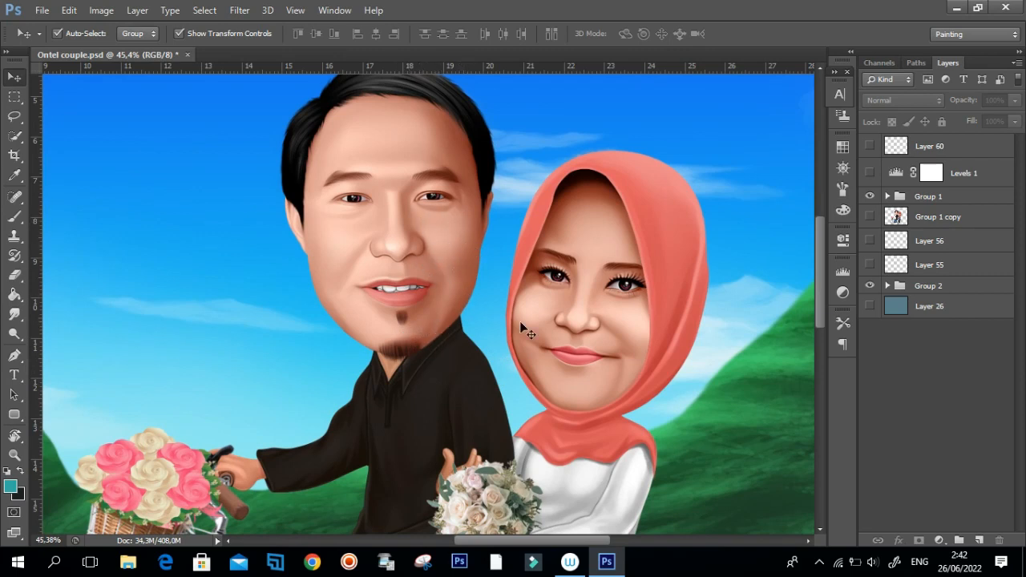
pyautogui.moveTo(617, 344); pyautogui.dragTo(606, 409)
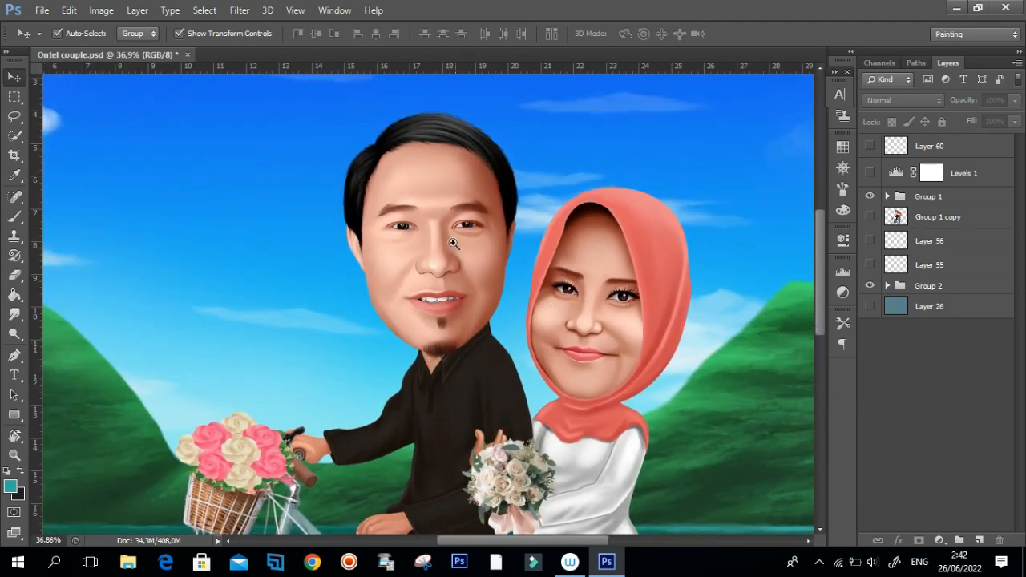
pyautogui.moveTo(502, 235); pyautogui.dragTo(489, 269)
pyautogui.moveTo(555, 353); pyautogui.dragTo(532, 372)
pyautogui.moveTo(443, 262); pyautogui.dragTo(481, 331)
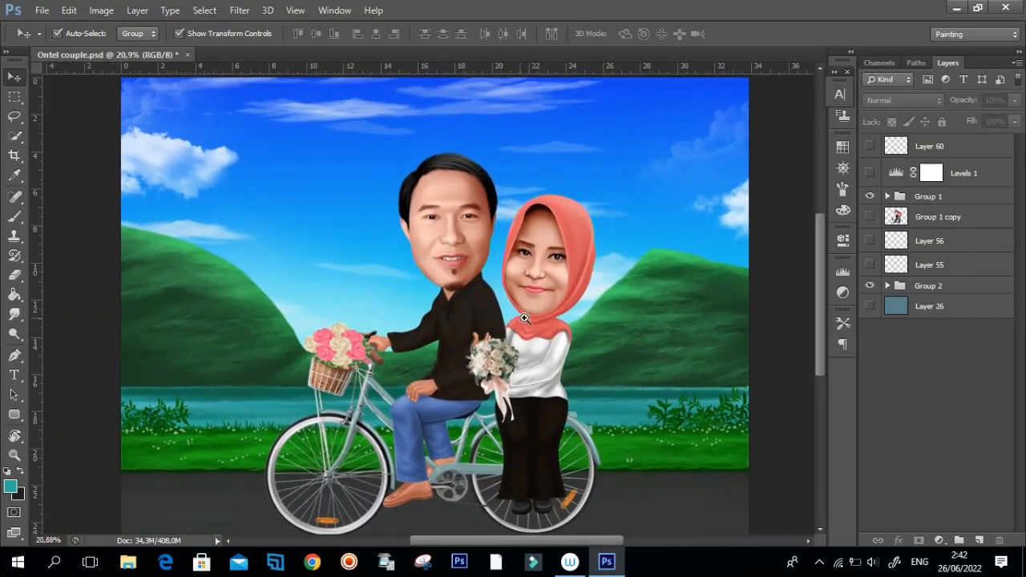
pyautogui.moveTo(516, 379); pyautogui.dragTo(510, 396)
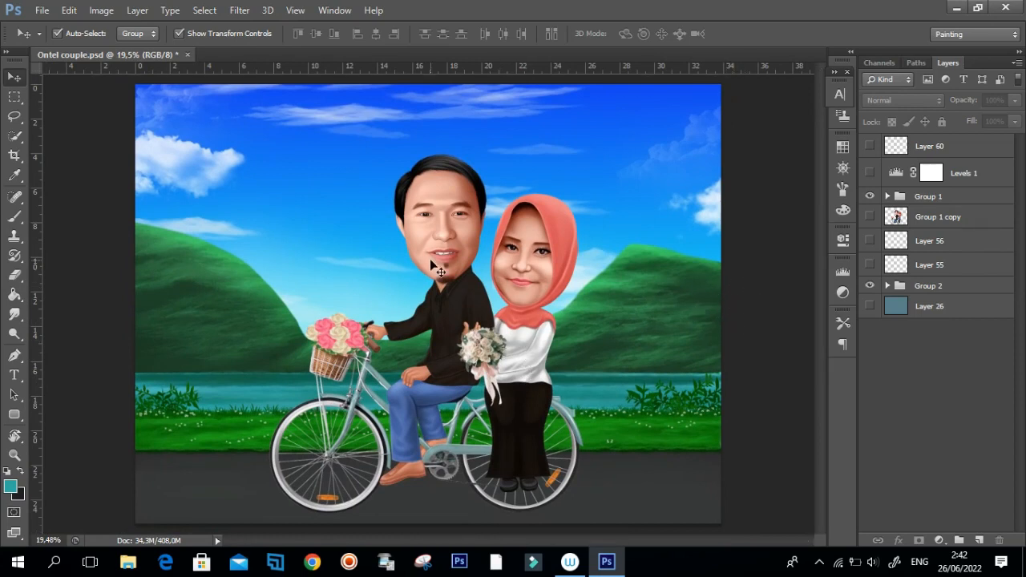
pyautogui.moveTo(432, 212); pyautogui.dragTo(504, 266)
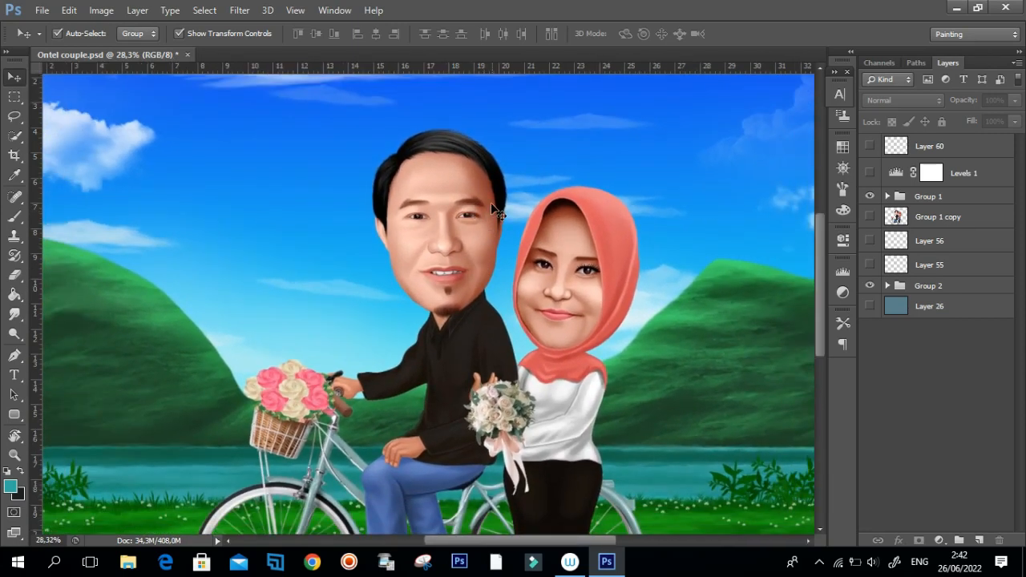
pyautogui.scroll(-3, 480, 218)
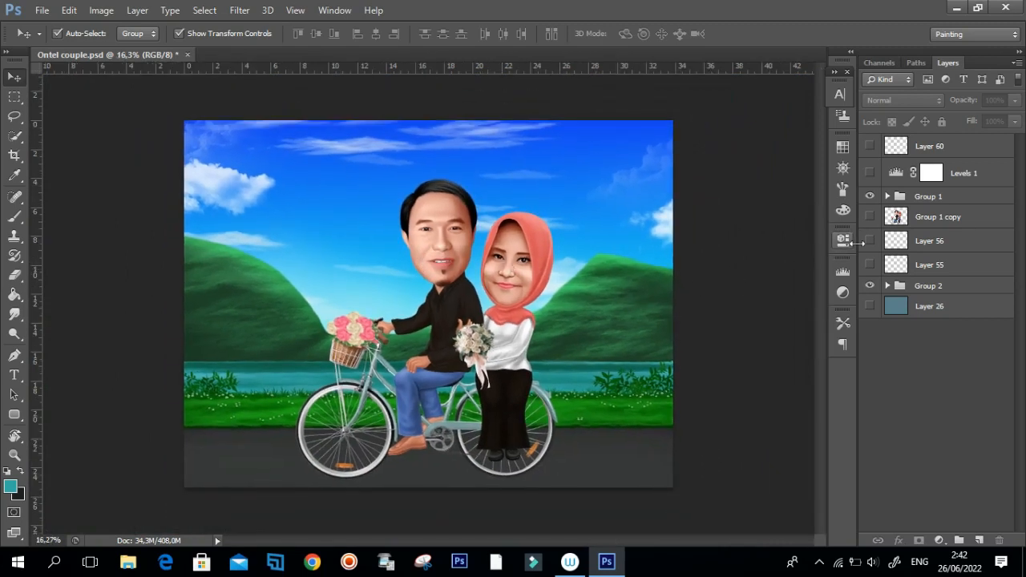
pyautogui.scroll(6, 417, 368)
pyautogui.scroll(-5, 515, 322)
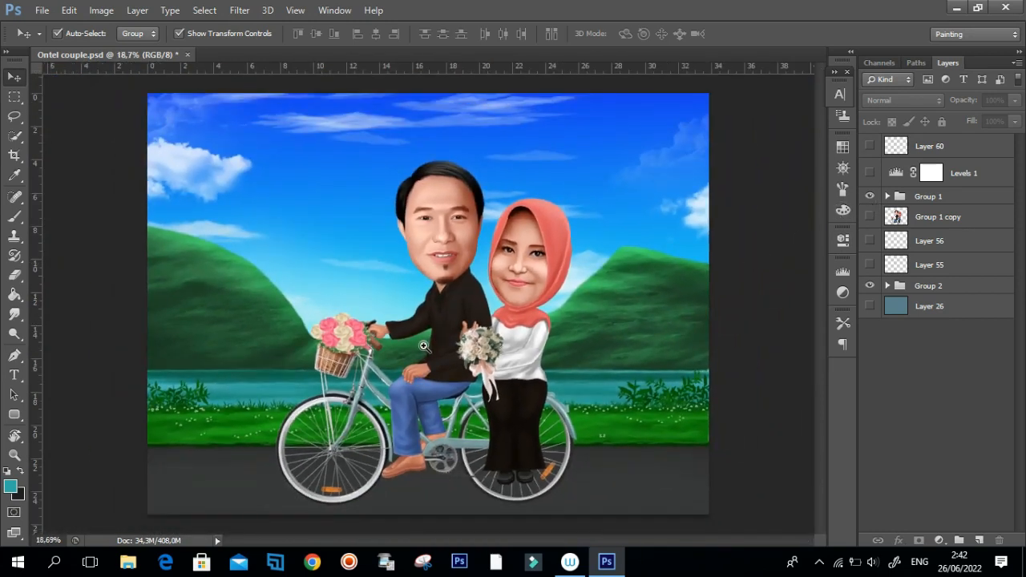
# Expand Group 1 and browse through the layers that make up the couple.
pyautogui.hotkey('ctrl', '+')
pyautogui.click(888, 196)
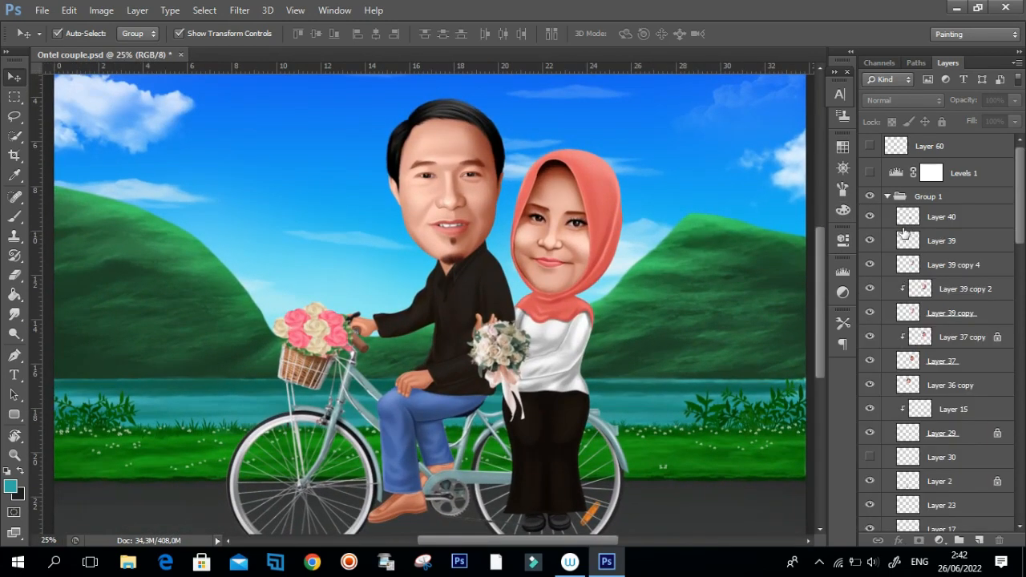
pyautogui.moveTo(1020, 219)
pyautogui.mouseDown()
pyautogui.moveTo(1020, 491)
pyautogui.moveTo(1014, 247)
pyautogui.moveTo(1024, 215)
pyautogui.mouseUp()
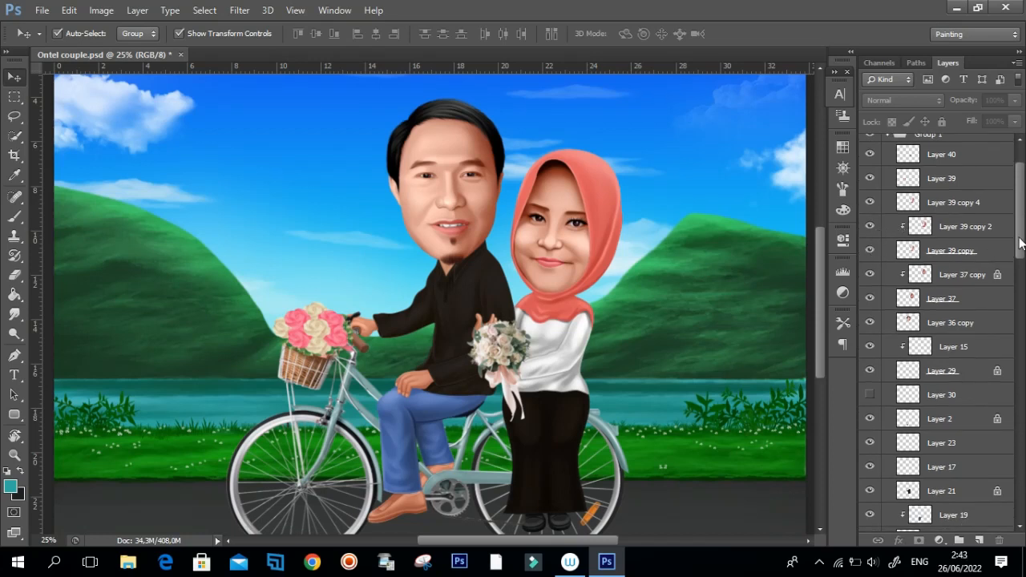
# Switch Layer 40 off and on repeatedly to compare the couple with and without the hand bouquet.
pyautogui.scroll(3, 882, 231)
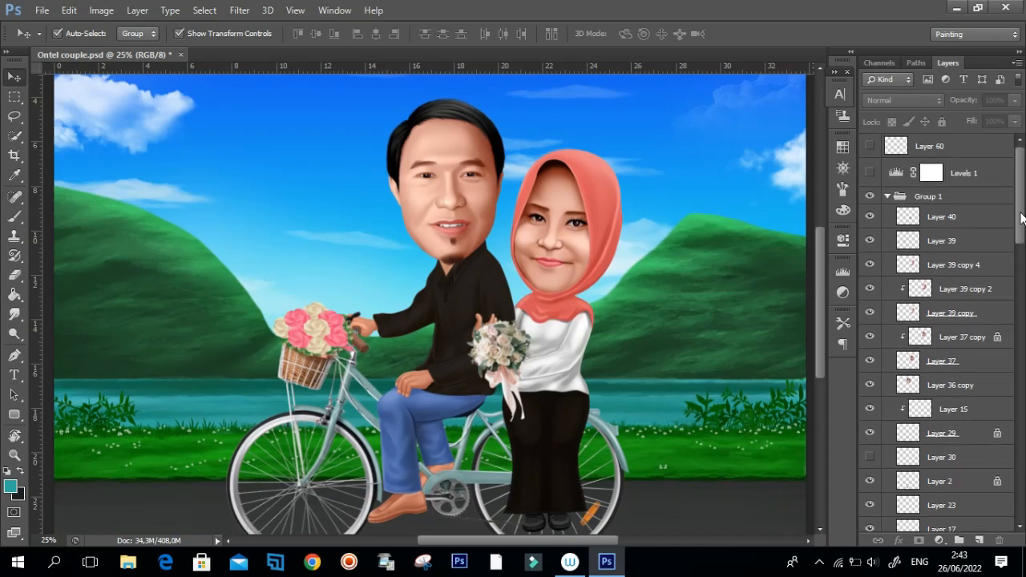
pyautogui.click(870, 218)
pyautogui.click(870, 218)
pyautogui.click(870, 219)
pyautogui.moveTo(489, 395); pyautogui.dragTo(547, 420)
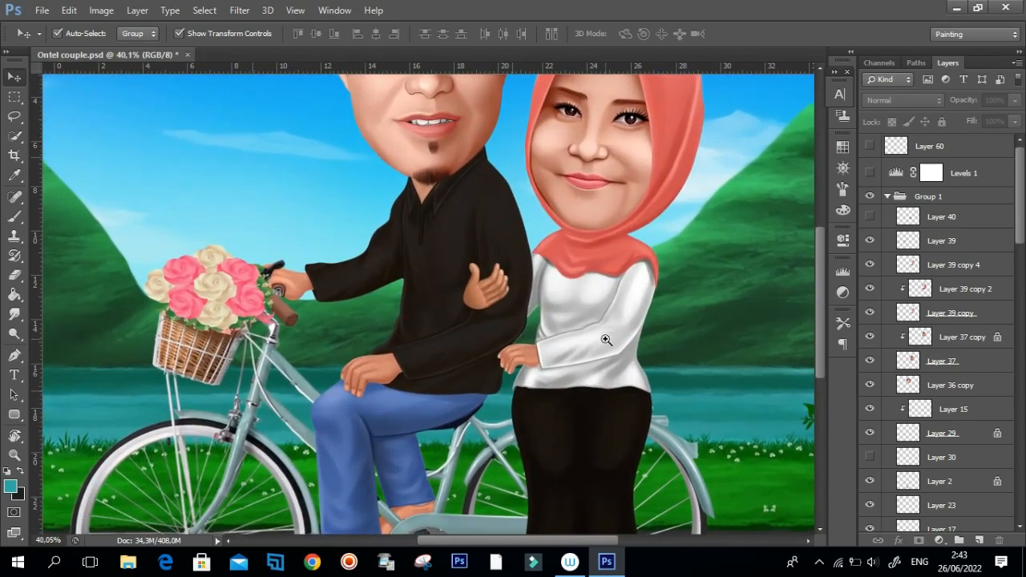
pyautogui.click(870, 219)
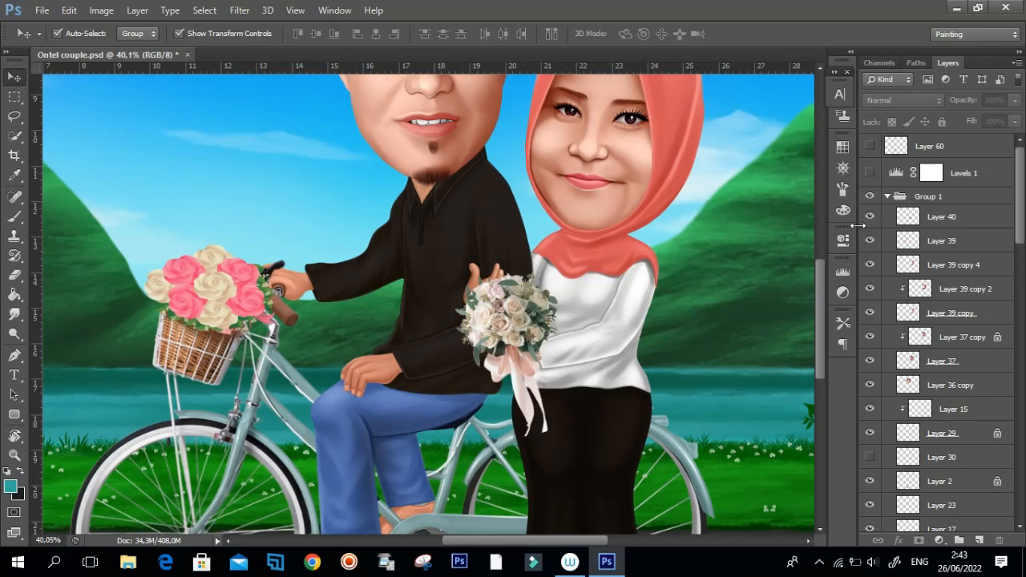
pyautogui.click(871, 218)
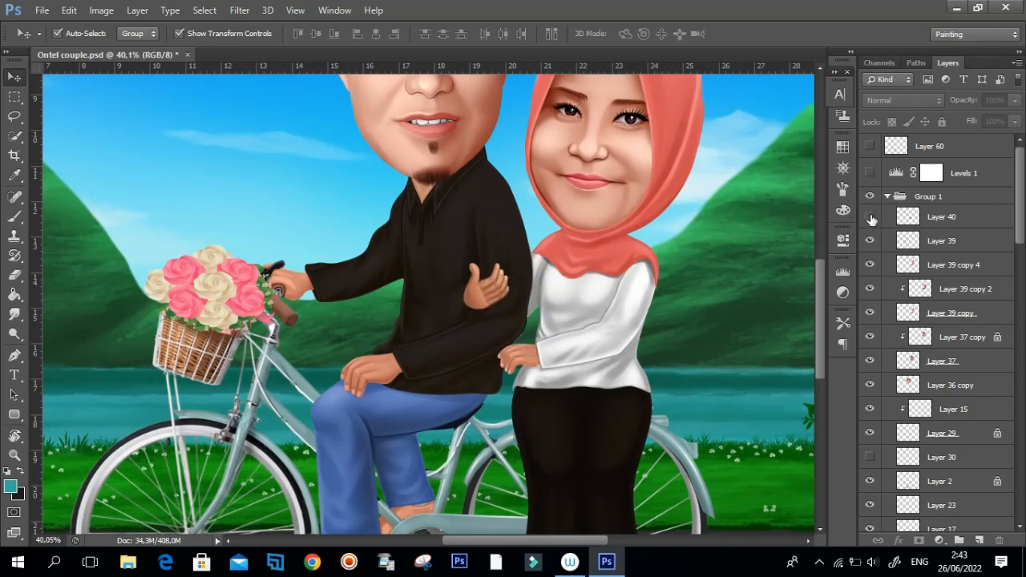
pyautogui.click(871, 218)
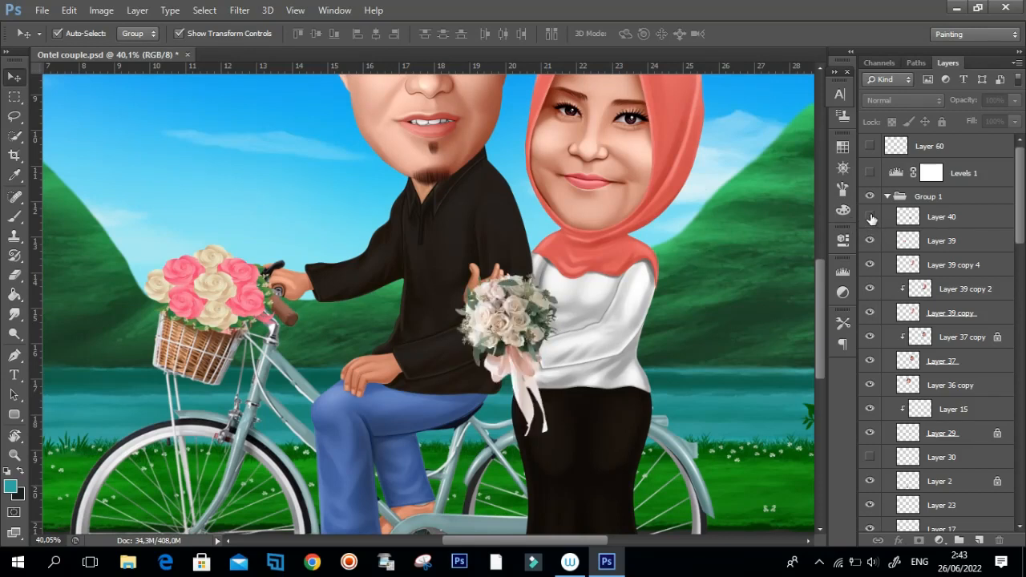
pyautogui.click(871, 218)
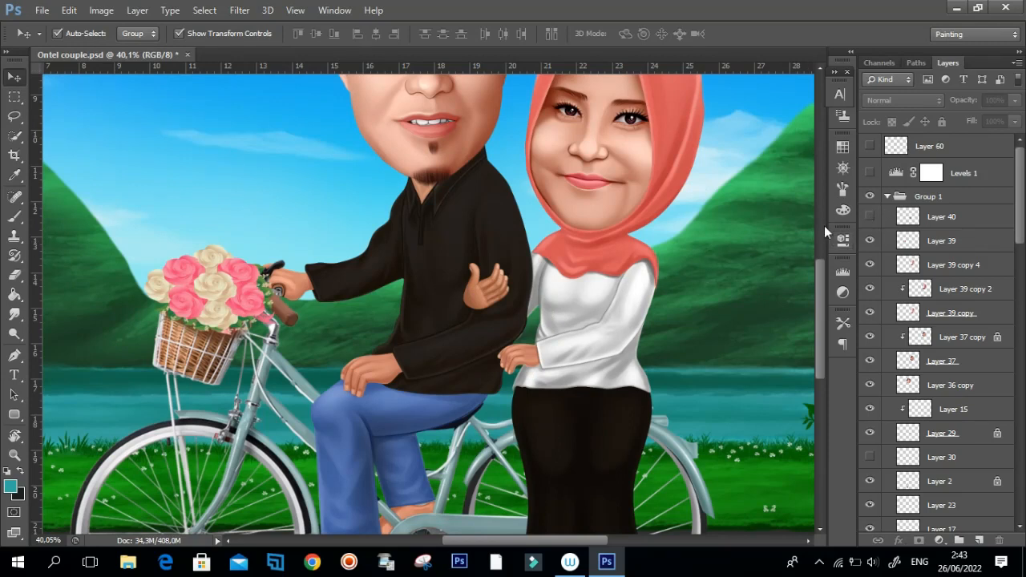
# Compare the bicycle basket with and without the Layer 39 flowers, and make the Layer 40 bouquet visible again.
pyautogui.click(871, 243)
pyautogui.click(870, 242)
pyautogui.click(870, 243)
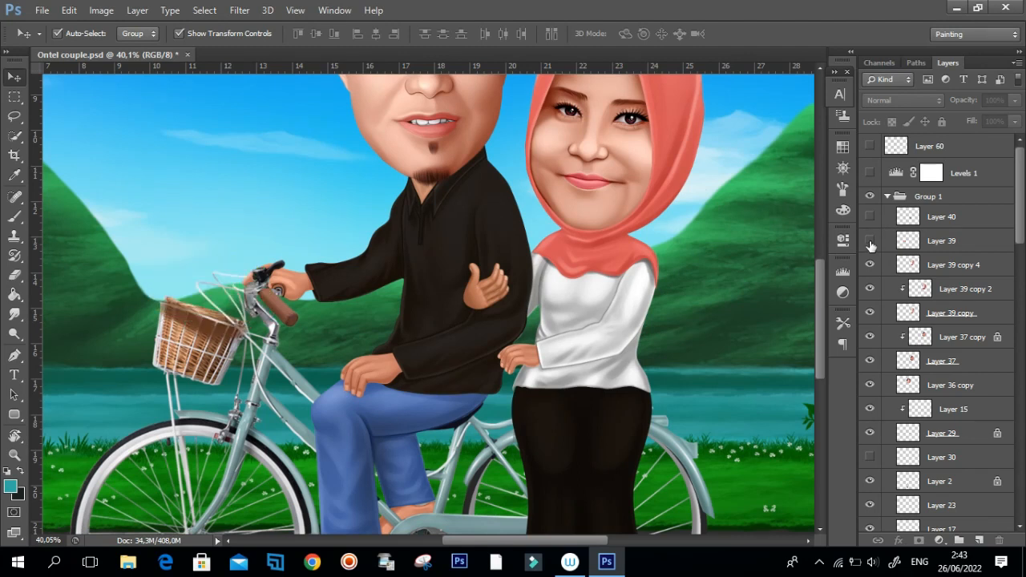
pyautogui.click(870, 243)
pyautogui.click(870, 244)
pyautogui.click(871, 243)
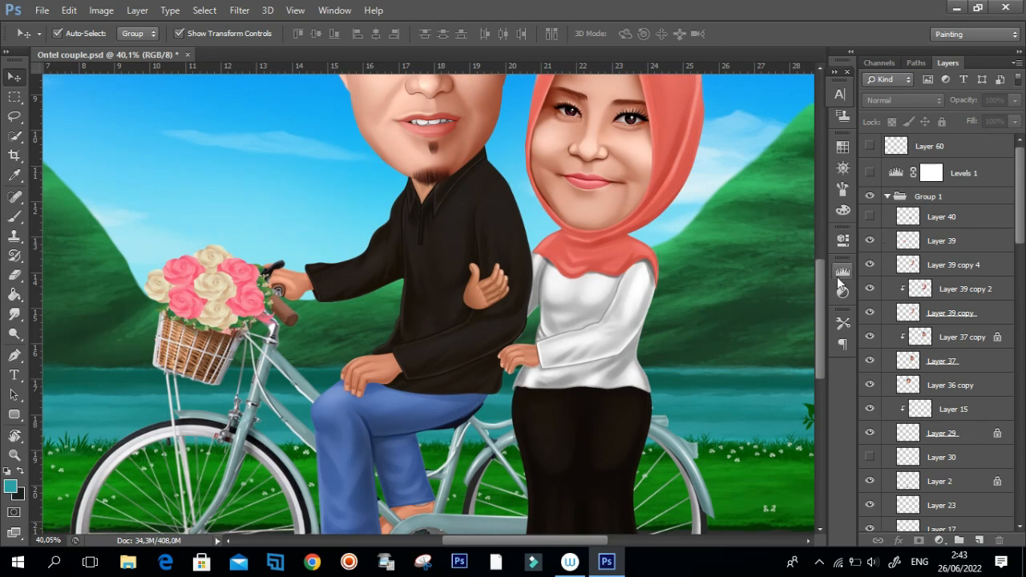
pyautogui.moveTo(823, 288)
pyautogui.mouseDown()
pyautogui.moveTo(825, 271)
pyautogui.moveTo(824, 297)
pyautogui.mouseUp()
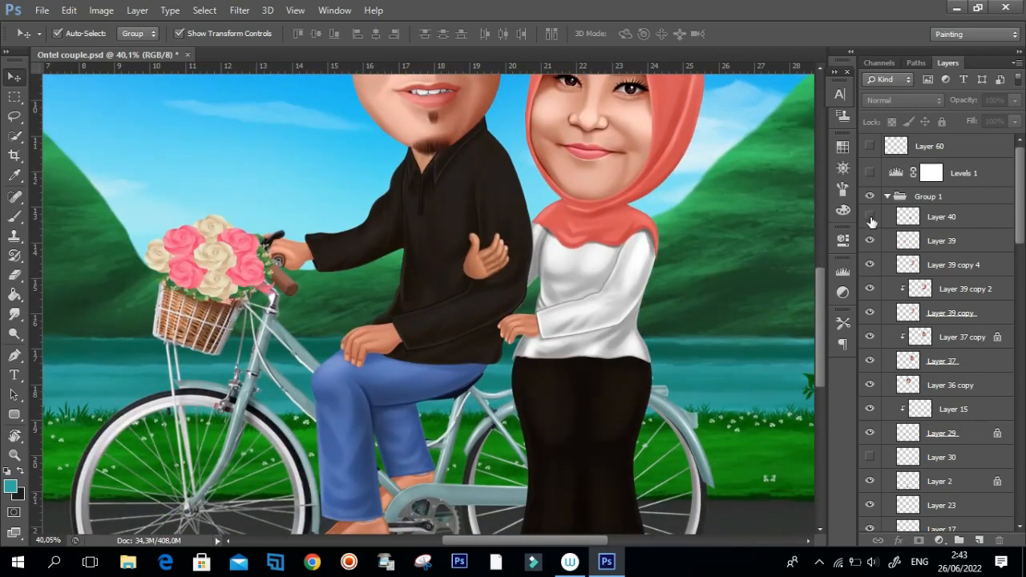
pyautogui.click(870, 217)
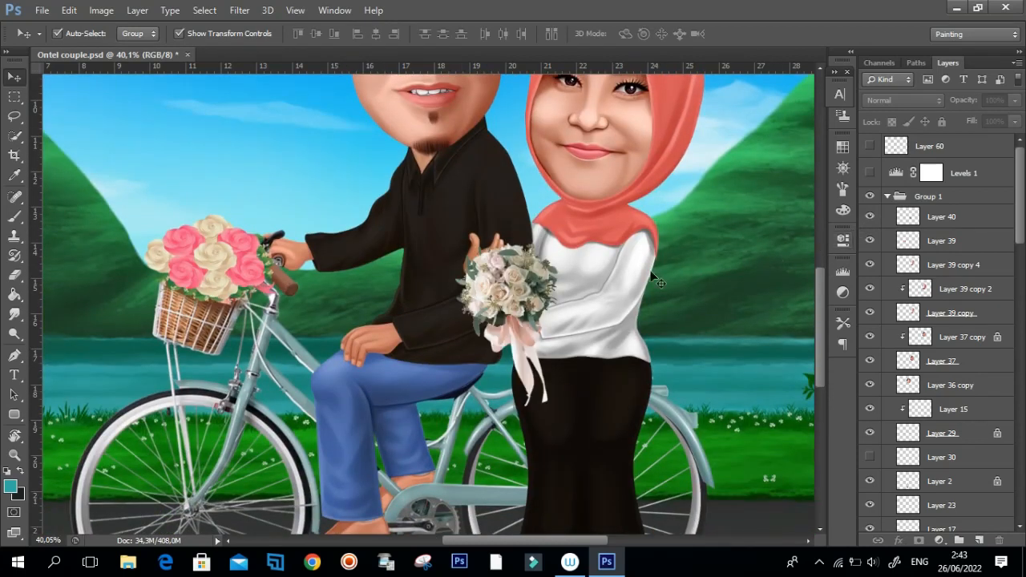
# Hide the couple's head and headscarf layers one by one, from Layer 39 copy 4 down to Layer 36 copy.
pyautogui.moveTo(819, 288)
pyautogui.mouseDown()
pyautogui.moveTo(825, 321)
pyautogui.moveTo(823, 270)
pyautogui.mouseUp()
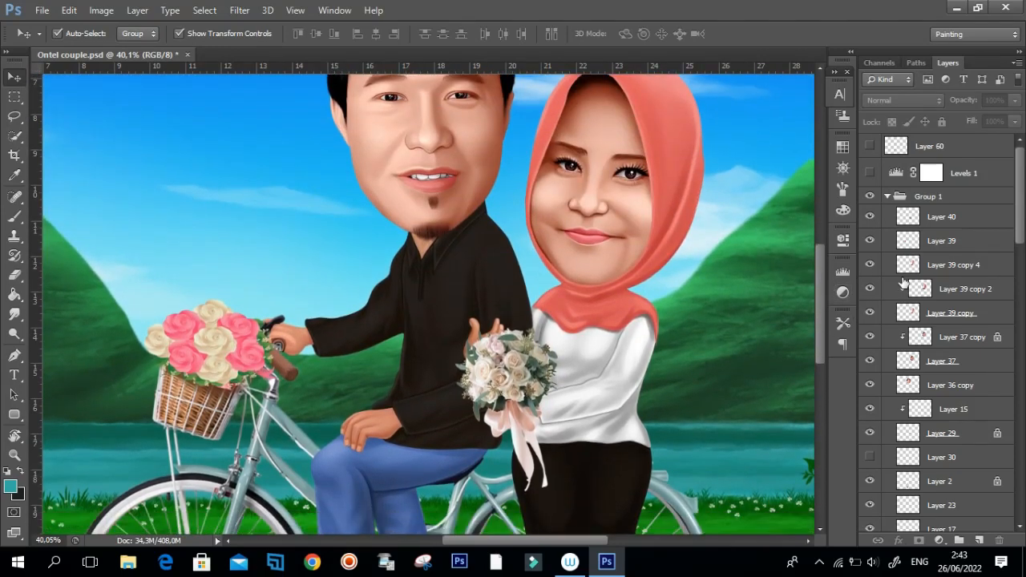
pyautogui.moveTo(824, 299); pyautogui.dragTo(825, 275)
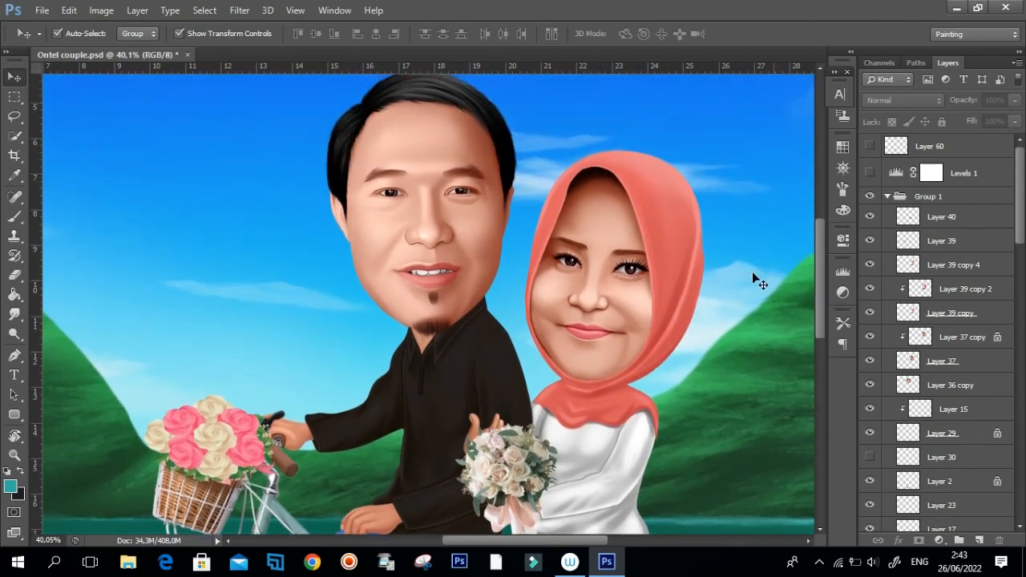
pyautogui.click(872, 265)
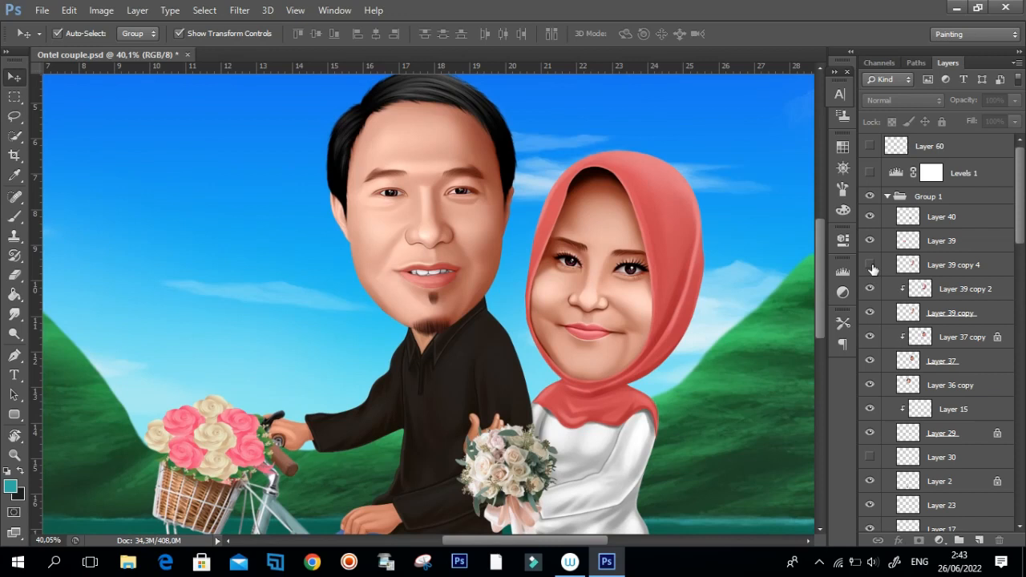
pyautogui.click(871, 290)
pyautogui.click(871, 313)
pyautogui.click(871, 337)
pyautogui.click(871, 361)
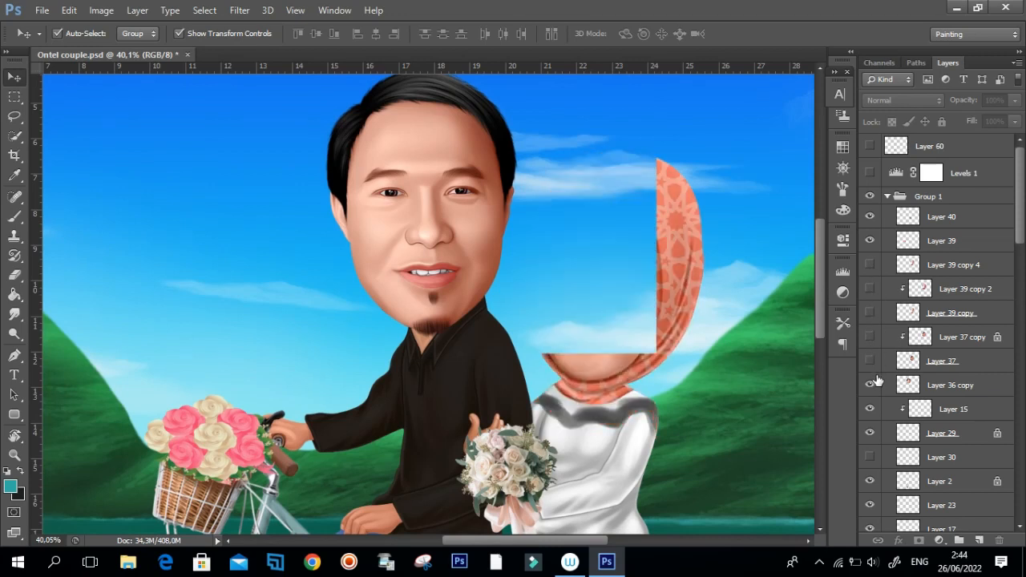
pyautogui.click(871, 385)
# Toggle the visibility of Layer 29 and its clipped Layer 15 to check what they add, leaving both visible.
pyautogui.click(871, 407)
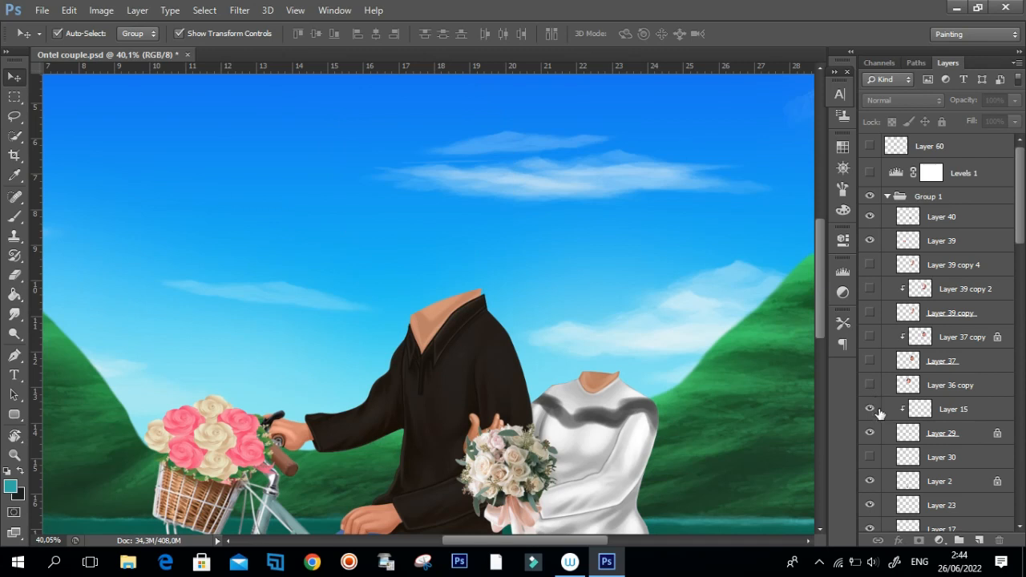
pyautogui.click(871, 433)
pyautogui.click(872, 433)
pyautogui.scroll(-4, 1020, 235)
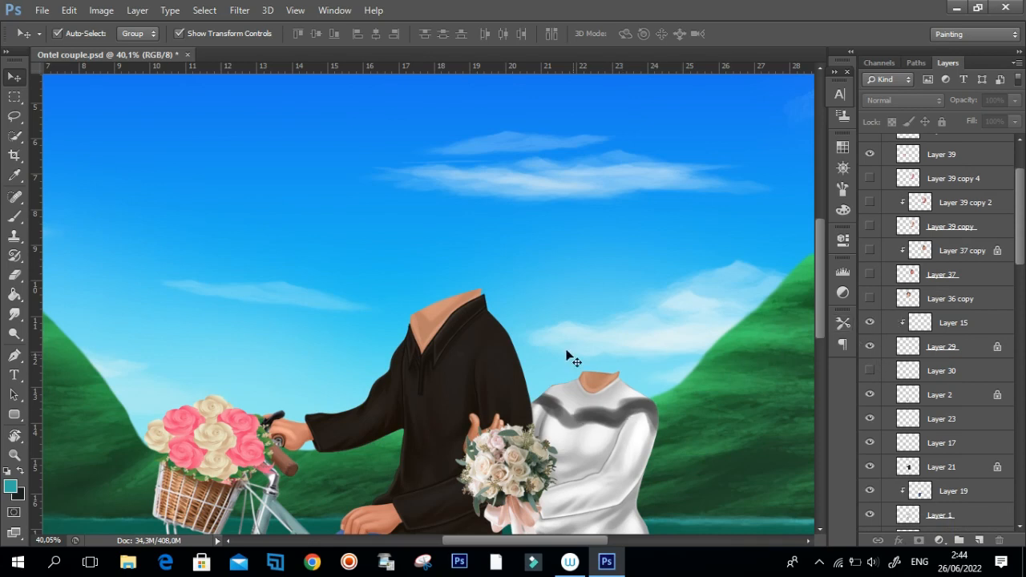
pyautogui.click(872, 349)
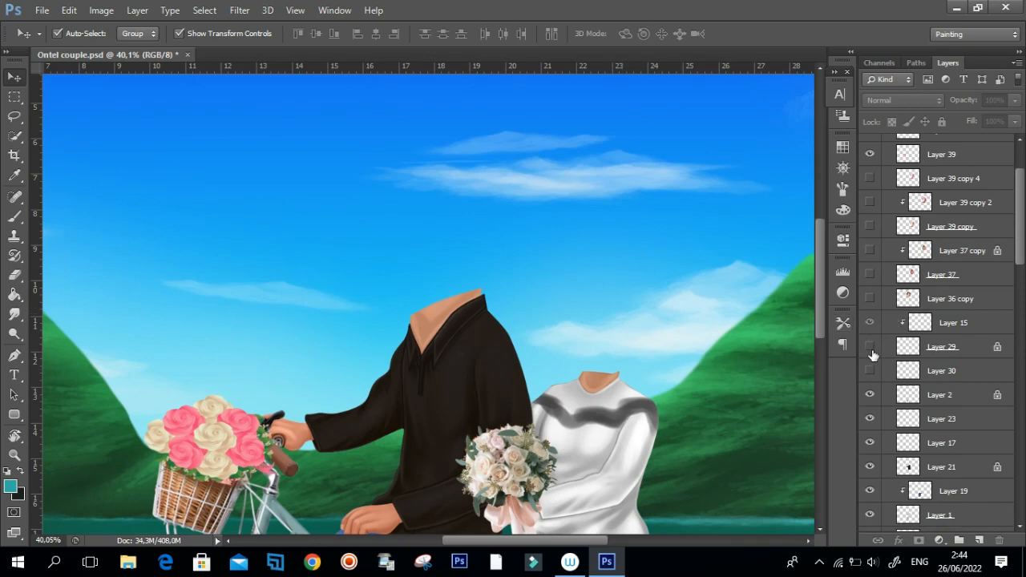
pyautogui.click(871, 349)
pyautogui.click(871, 350)
pyautogui.click(872, 350)
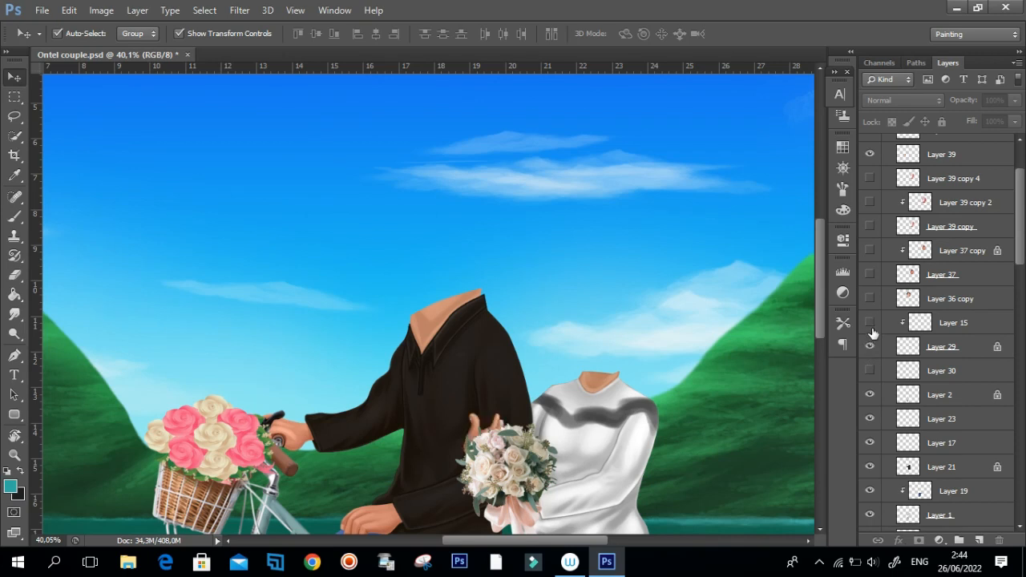
pyautogui.click(871, 349)
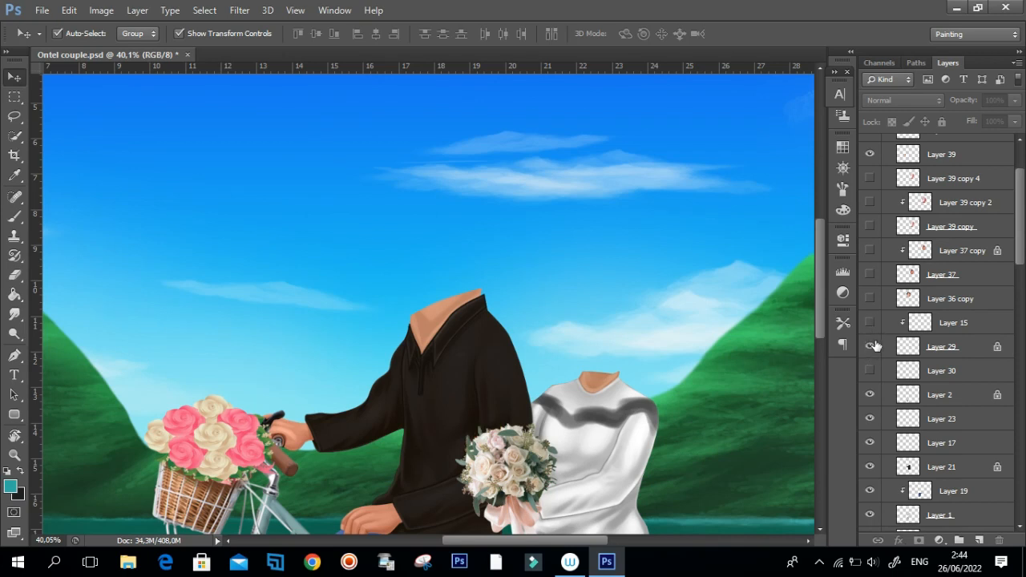
pyautogui.click(871, 347)
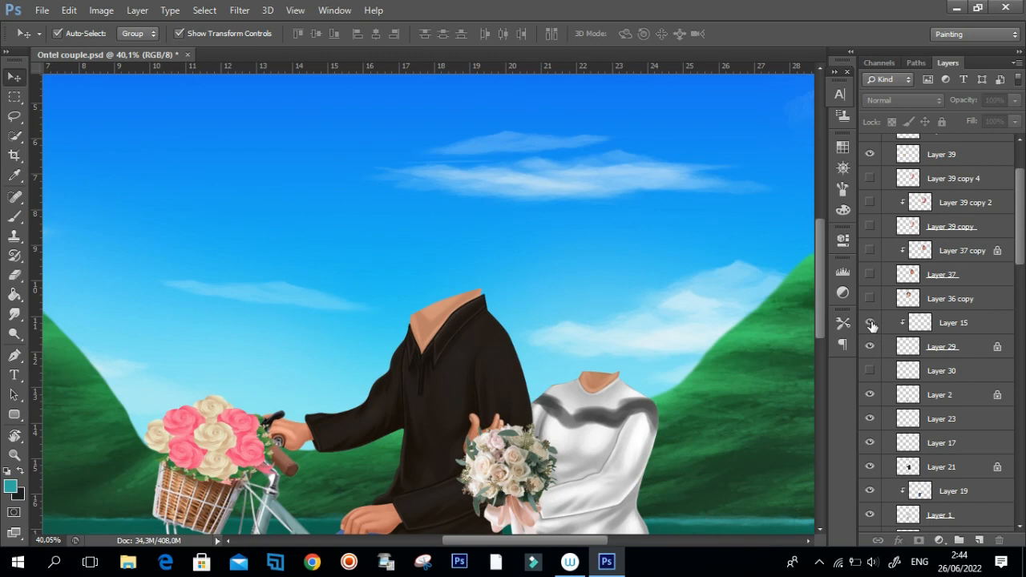
# Toggle Layer 30 and Layer 2 in turn to check the man's painted hands against the body.
pyautogui.click(872, 373)
pyautogui.click(874, 370)
pyautogui.click(870, 395)
pyautogui.click(871, 395)
pyautogui.moveTo(821, 324); pyautogui.dragTo(826, 352)
pyautogui.click(872, 372)
pyautogui.click(870, 396)
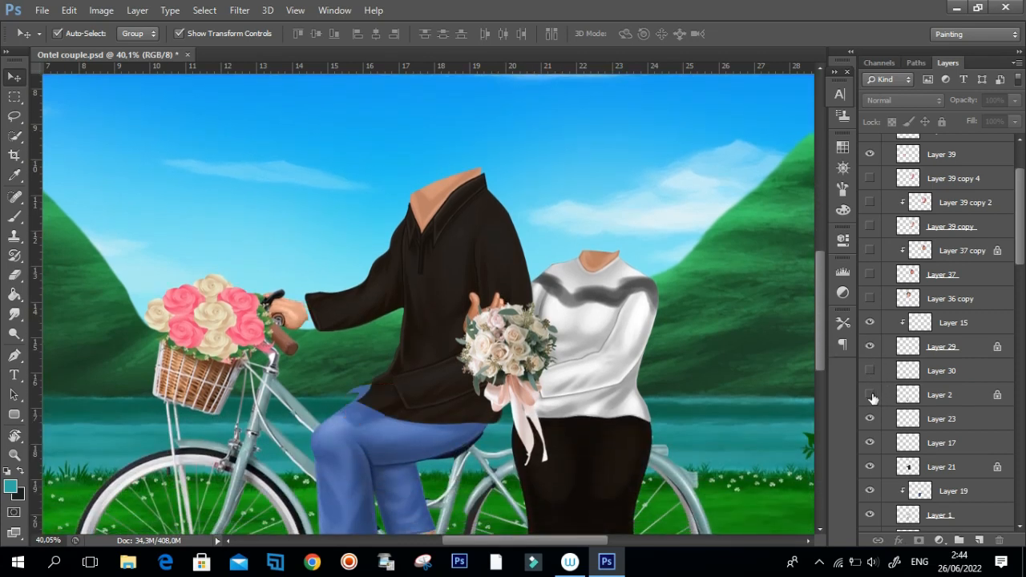
pyautogui.click(870, 394)
# Switch Layer 23 off and on repeatedly to check what it contributes to the couple.
pyautogui.click(872, 418)
pyautogui.click(873, 420)
pyautogui.click(873, 419)
pyautogui.click(871, 418)
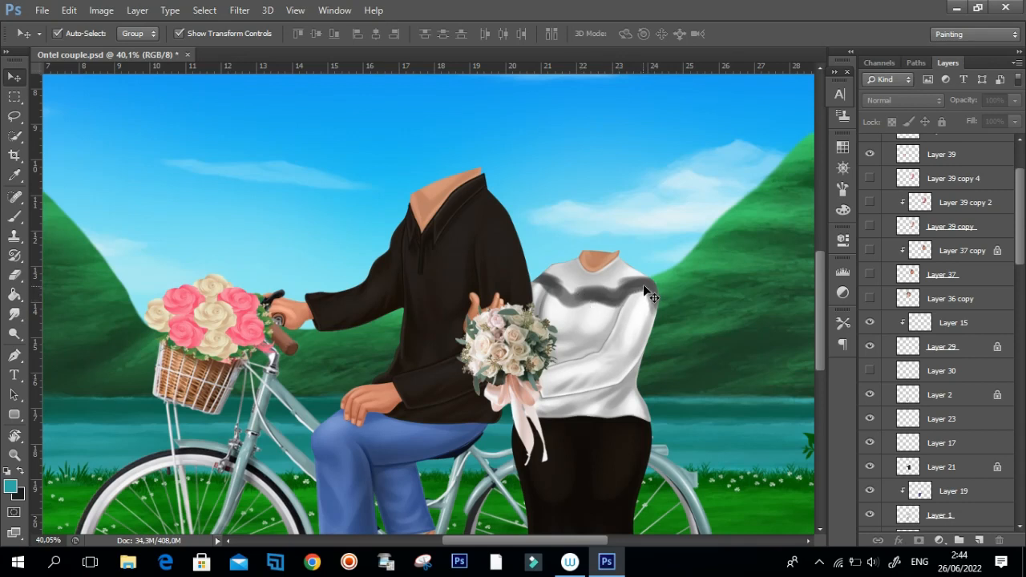
# Toggle Layer 2, Layer 23, Layer 1 and Layer 4 in turn to inspect the parts of the man's figure.
pyautogui.moveTo(1024, 251); pyautogui.dragTo(1020, 282)
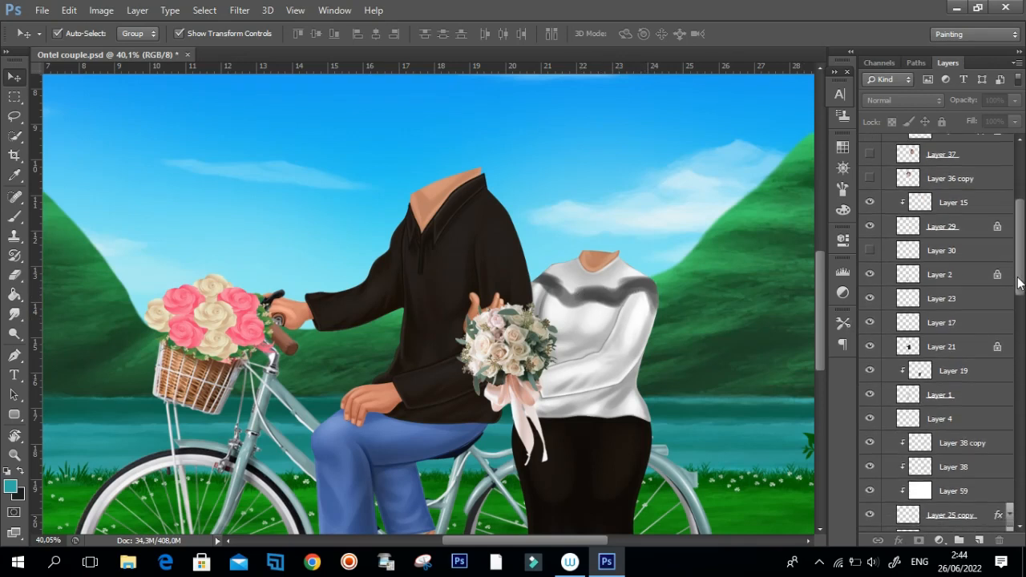
pyautogui.click(870, 275)
pyautogui.click(871, 275)
pyautogui.click(874, 300)
pyautogui.click(871, 300)
pyautogui.click(871, 395)
pyautogui.click(871, 395)
pyautogui.click(871, 419)
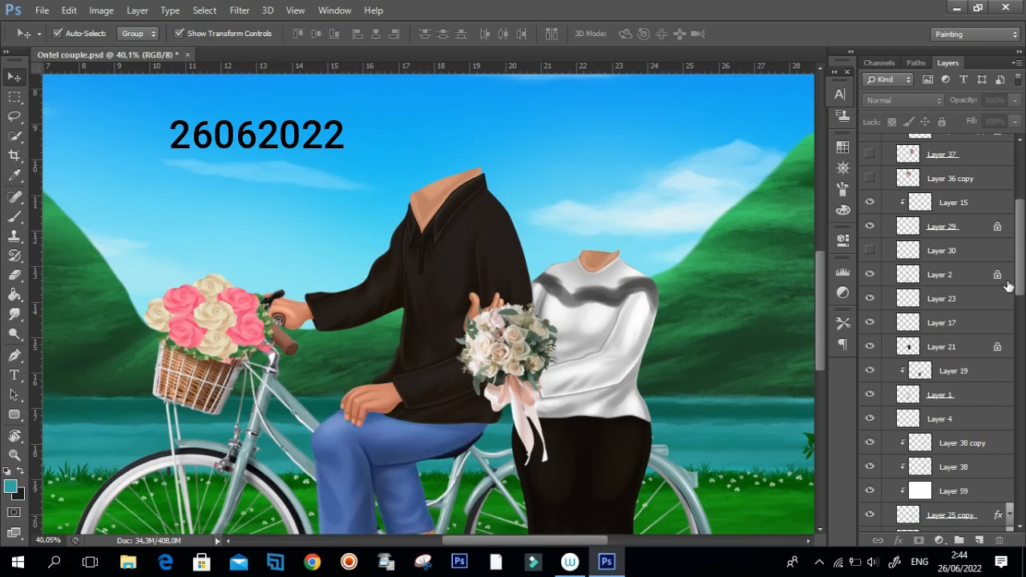
# Rename Layer 4 as fgghhhf and select Layer 1 above it.
pyautogui.scroll(-3, 1009, 287)
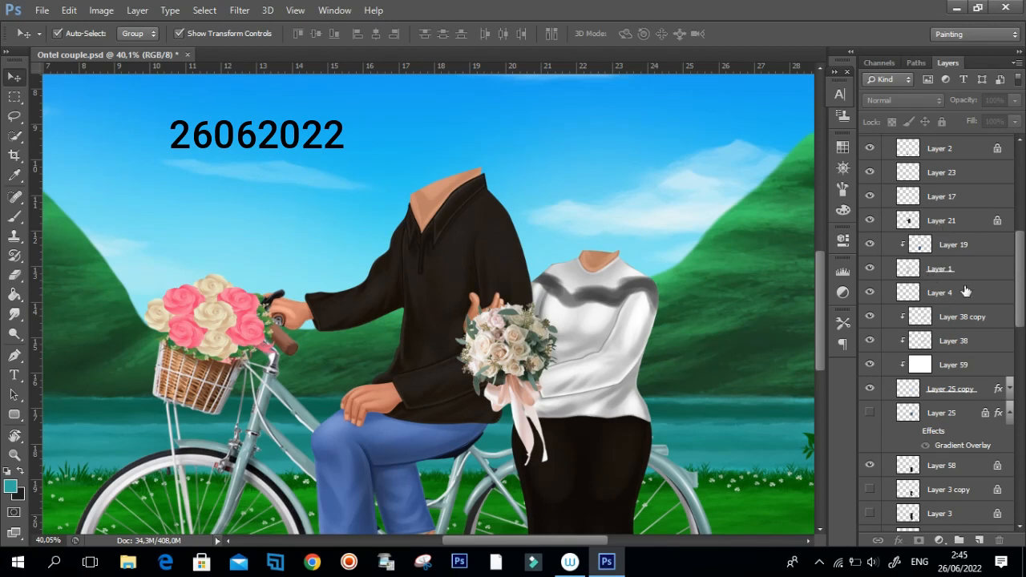
pyautogui.doubleClick(943, 294)
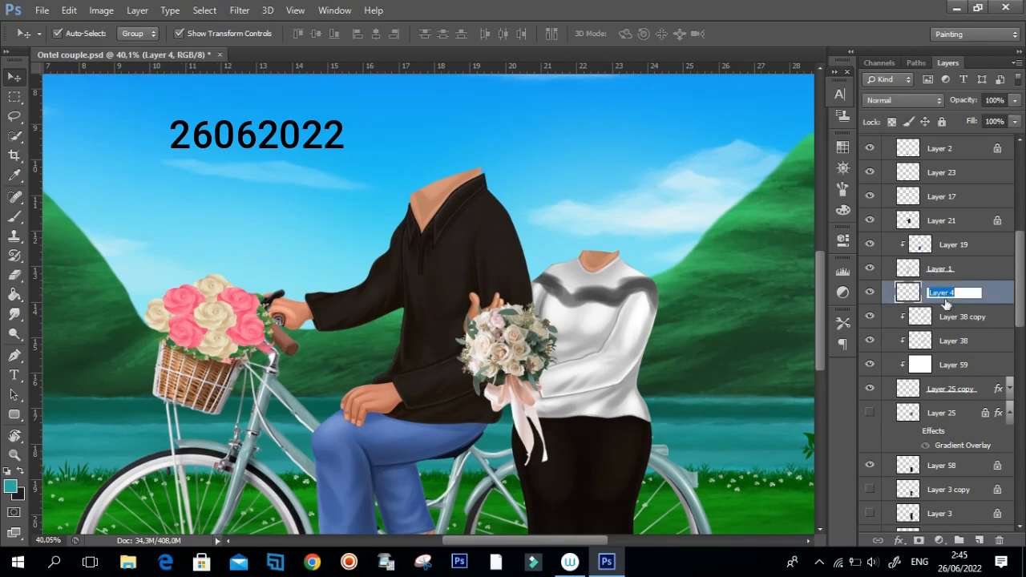
pyautogui.write('fg')
pyautogui.click(971, 272)
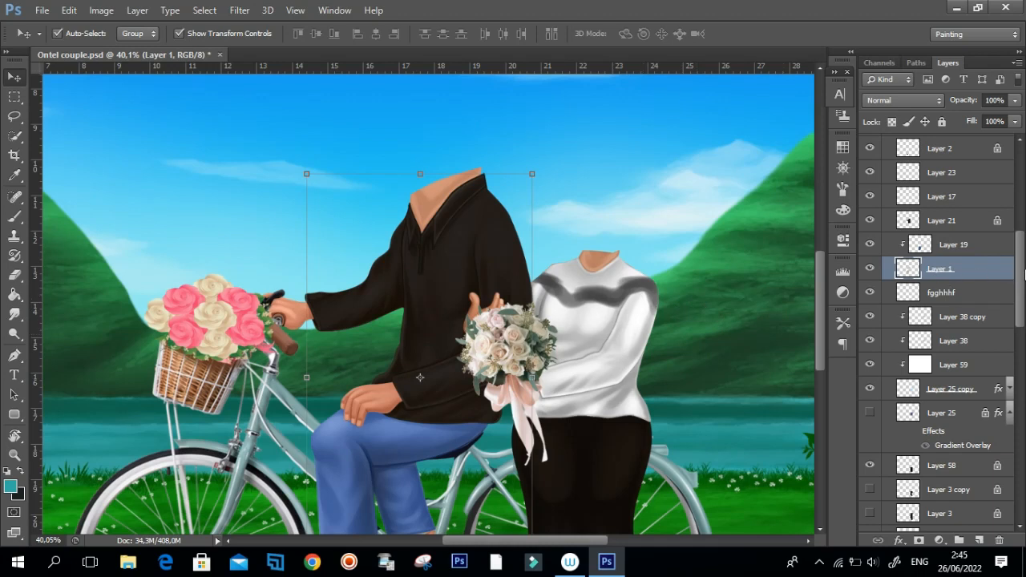
# Select Layer 28 and toggle it and Layer 5 off and on to inspect their content.
pyautogui.moveTo(1024, 273); pyautogui.dragTo(1024, 309)
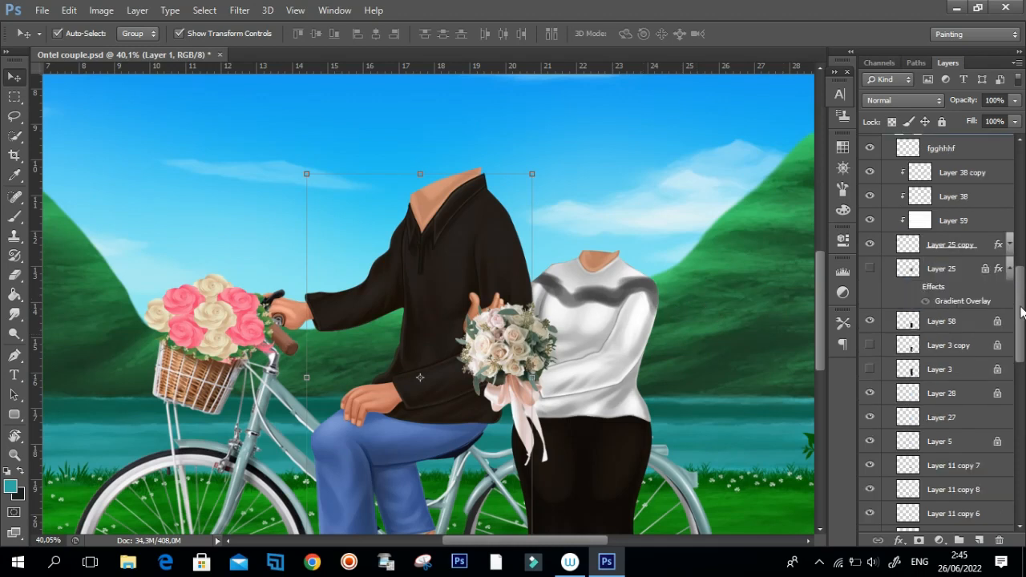
pyautogui.click(931, 393)
pyautogui.click(871, 393)
pyautogui.click(870, 394)
pyautogui.click(871, 465)
pyautogui.click(871, 441)
pyautogui.click(870, 442)
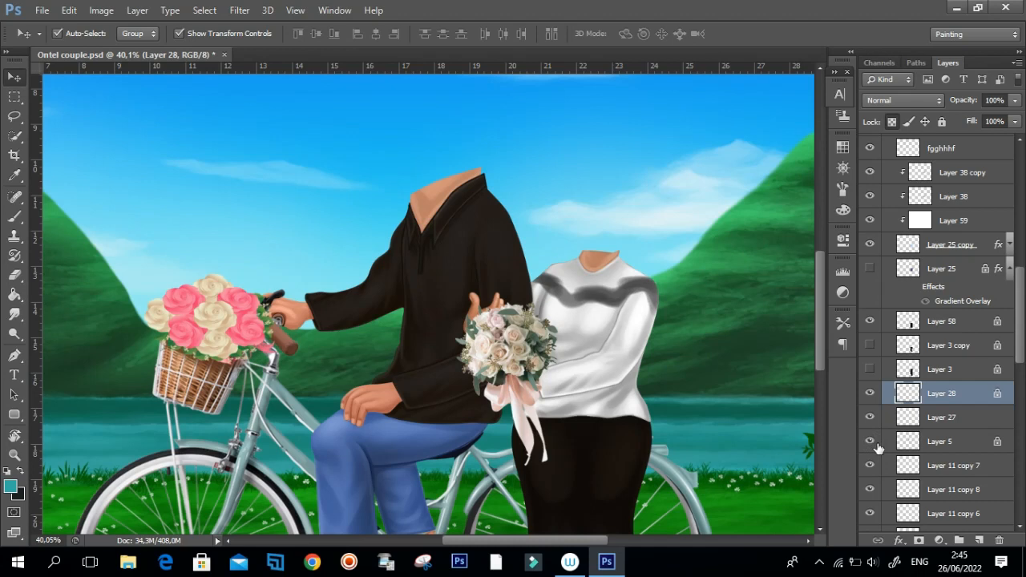
pyautogui.click(871, 394)
pyautogui.click(871, 394)
# Toggle Layer 6 copy and the layers just below it in turn to find which parts of the artwork they hold.
pyautogui.scroll(-5, 1003, 351)
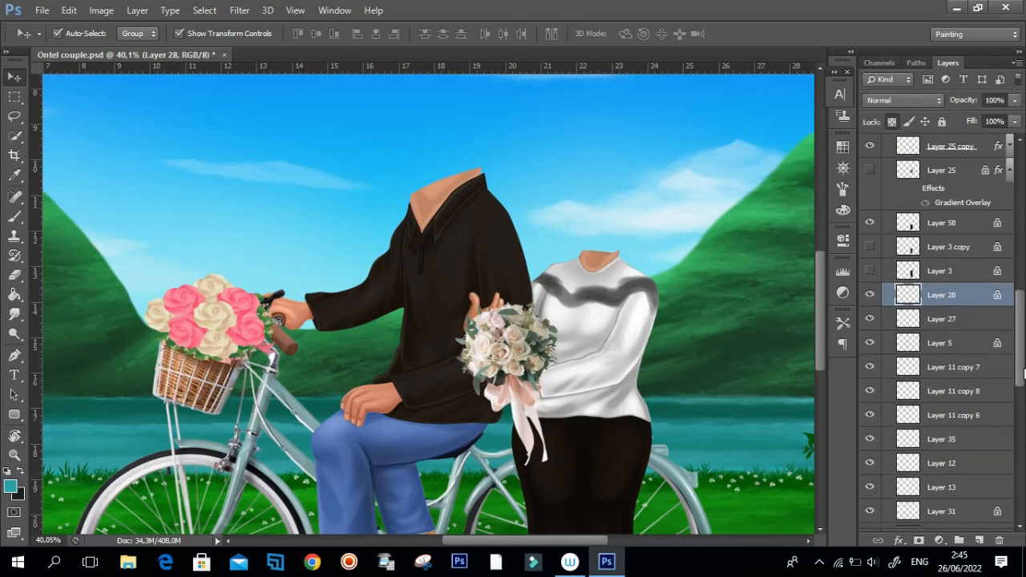
pyautogui.click(874, 343)
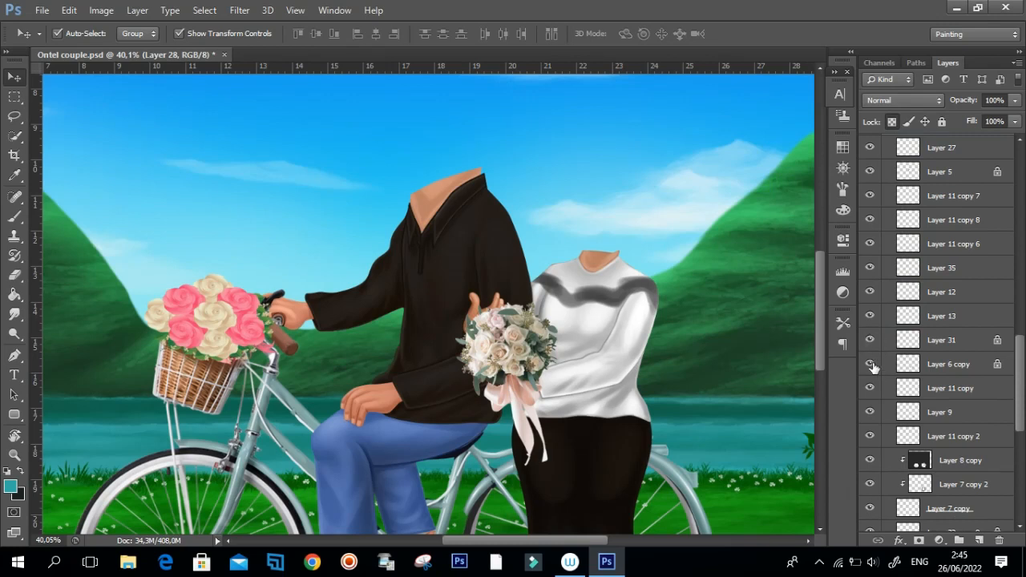
pyautogui.click(873, 367)
pyautogui.click(873, 367)
pyautogui.click(871, 392)
pyautogui.click(871, 392)
pyautogui.click(874, 415)
pyautogui.click(874, 416)
pyautogui.click(873, 416)
# Bring the lower part of the bicycle into view and toggle Layer 9, Layer 11 copy 2 and Layer 7 copy 2.
pyautogui.scroll(-3, 819, 376)
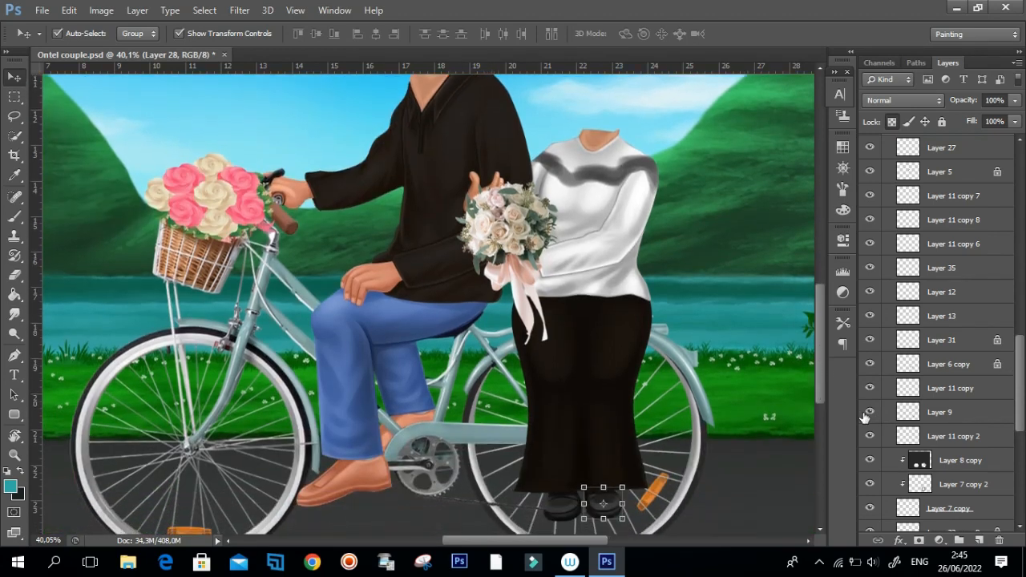
pyautogui.click(871, 412)
pyautogui.click(871, 412)
pyautogui.click(870, 435)
pyautogui.click(870, 436)
pyautogui.click(871, 437)
pyautogui.click(870, 484)
pyautogui.click(870, 484)
# Toggle Layer 32 copy 9 and Layer 11 copy 5 to inspect their parts of the artwork.
pyautogui.moveTo(1023, 412); pyautogui.dragTo(1022, 448)
pyautogui.click(871, 392)
pyautogui.click(873, 391)
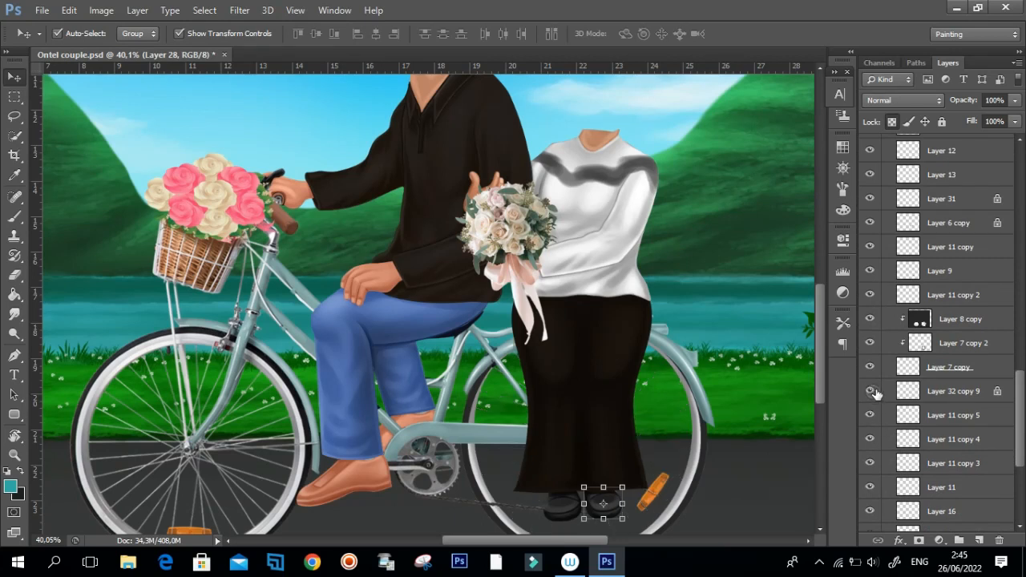
pyautogui.click(873, 392)
pyautogui.click(873, 391)
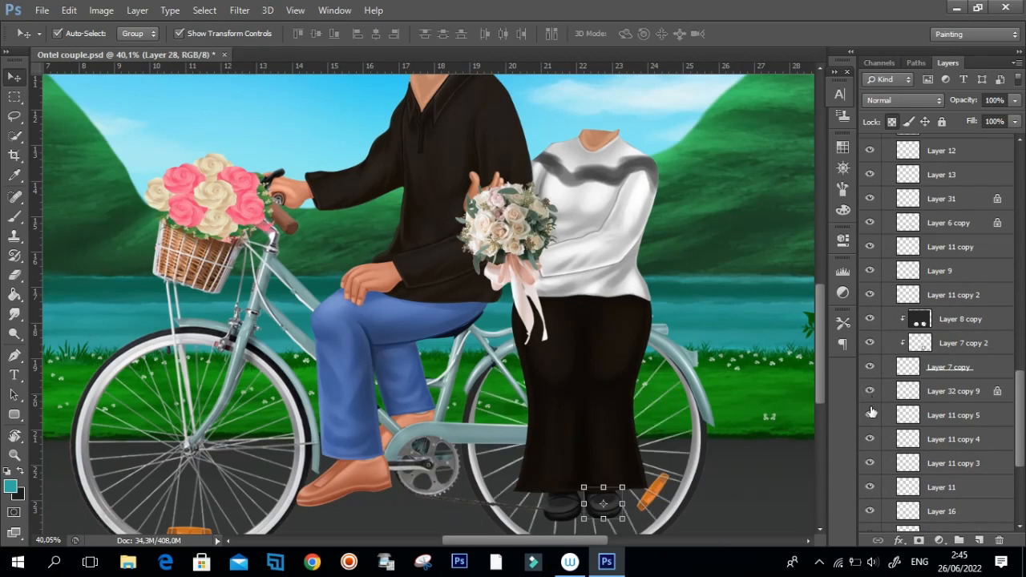
pyautogui.click(871, 414)
pyautogui.click(871, 416)
# Return to Layer 27 and switch its visibility off and on to inspect its content.
pyautogui.moveTo(1015, 443); pyautogui.dragTo(1023, 345)
pyautogui.click(870, 387)
pyautogui.click(870, 388)
pyautogui.click(870, 389)
pyautogui.click(870, 390)
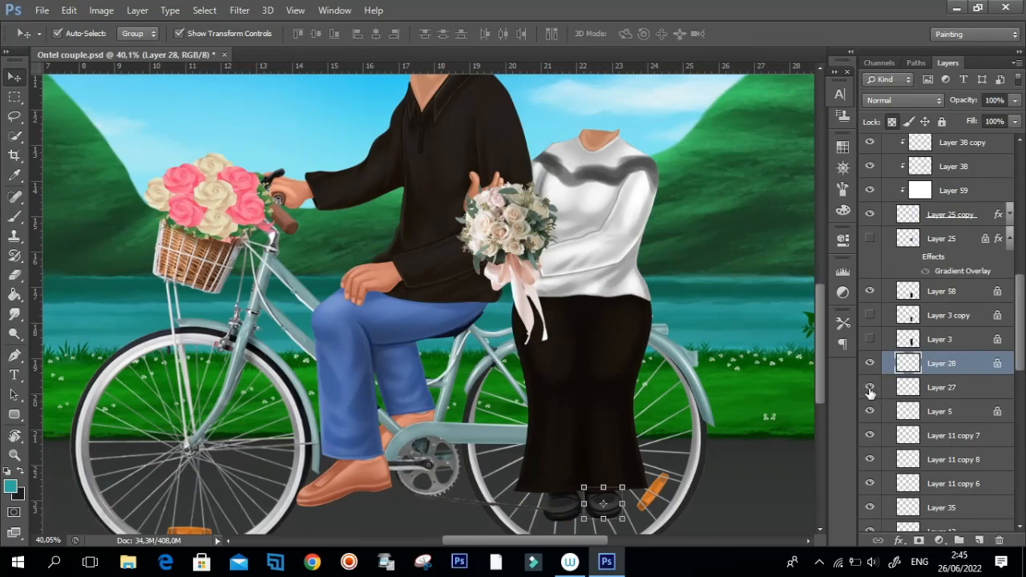
# Toggle Layer 1, Layer 29 and Layer 40 off and on to inspect what each adds to the artwork.
pyautogui.moveTo(1018, 363); pyautogui.dragTo(1012, 308)
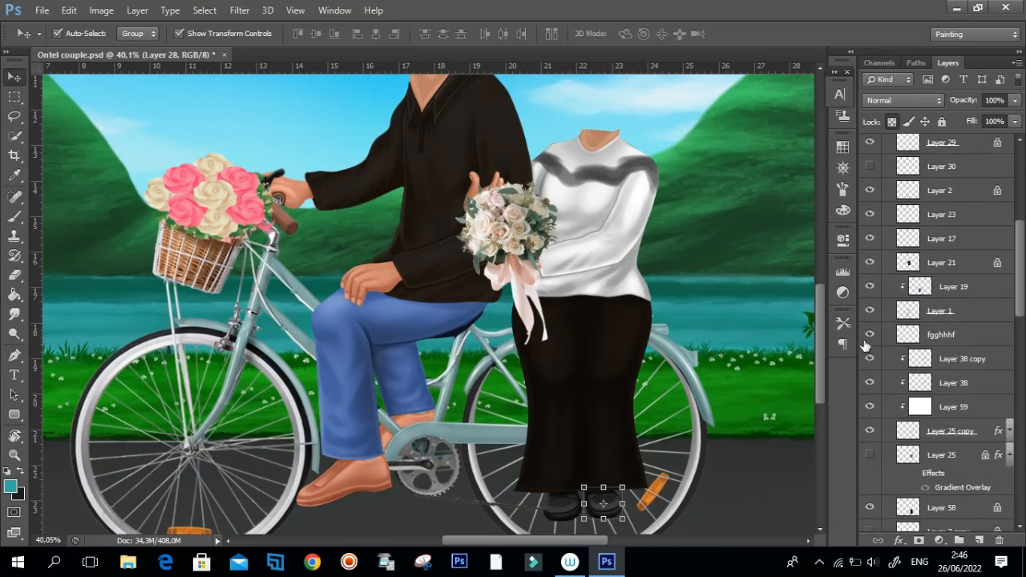
pyautogui.click(870, 312)
pyautogui.click(870, 312)
pyautogui.moveTo(1020, 287); pyautogui.dragTo(1020, 233)
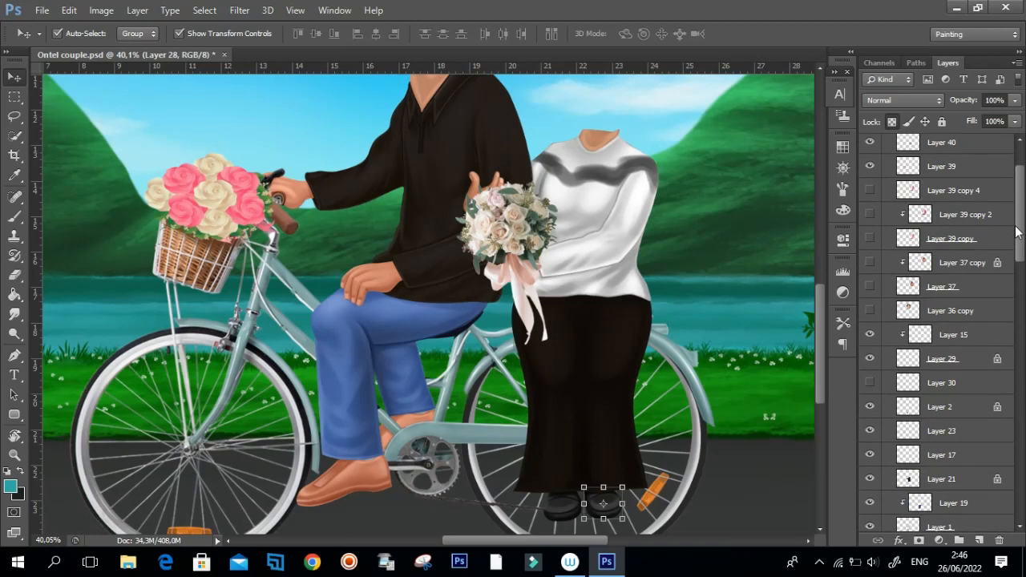
pyautogui.click(870, 361)
pyautogui.click(871, 361)
pyautogui.moveTo(1016, 246); pyautogui.dragTo(1022, 205)
pyautogui.click(870, 218)
pyautogui.click(870, 218)
# Toggle Layer 41, Layer 34, Layer 33 and Layer 16 near the end of Group 1 to inspect their content.
pyautogui.scroll(-10, 947, 361)
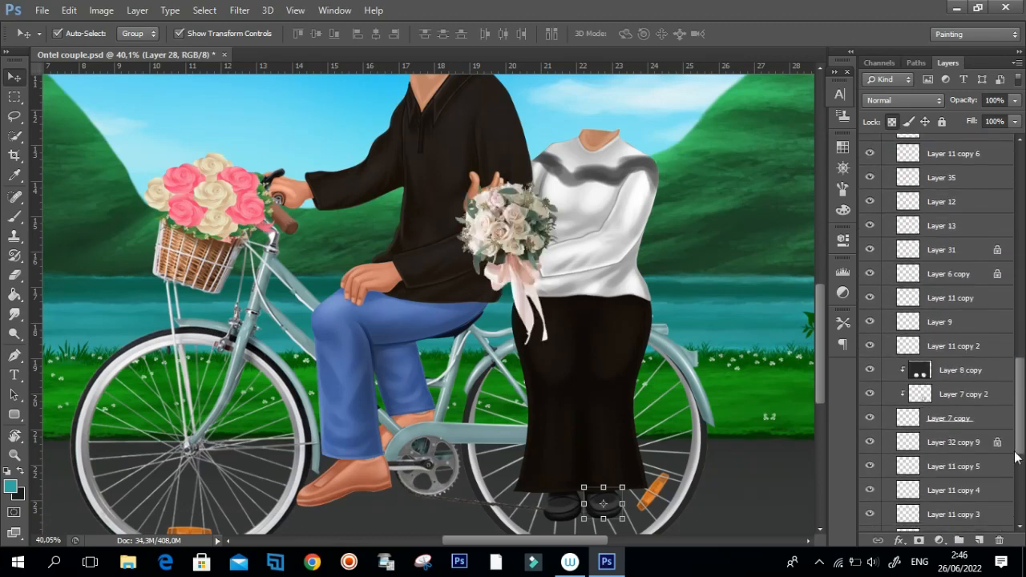
pyautogui.click(872, 406)
pyautogui.click(872, 407)
pyautogui.click(871, 383)
pyautogui.click(871, 356)
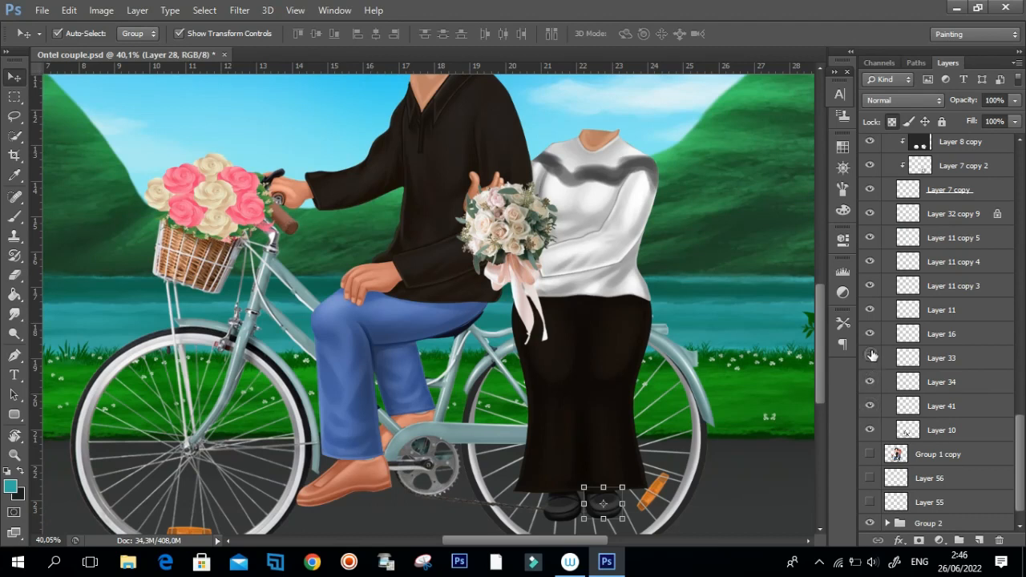
pyautogui.click(872, 360)
pyautogui.click(871, 331)
pyautogui.click(872, 332)
# Toggle Layer 11 copy 3, Layer 11 copy 5, Layer 32 copy 9 and Layer 7 copy to inspect their parts.
pyautogui.click(871, 287)
pyautogui.click(871, 239)
pyautogui.click(873, 214)
pyautogui.click(874, 214)
pyautogui.click(874, 193)
pyautogui.click(871, 191)
# Toggle Layer 11 copy 2, Layer 9, Layer 11 copy, Layer 6 copy and Layer 31 in turn to inspect them.
pyautogui.moveTo(1018, 427); pyautogui.dragTo(1023, 351)
pyautogui.click(874, 422)
pyautogui.click(873, 397)
pyautogui.click(872, 397)
pyautogui.click(874, 372)
pyautogui.click(874, 372)
pyautogui.click(872, 350)
pyautogui.click(873, 351)
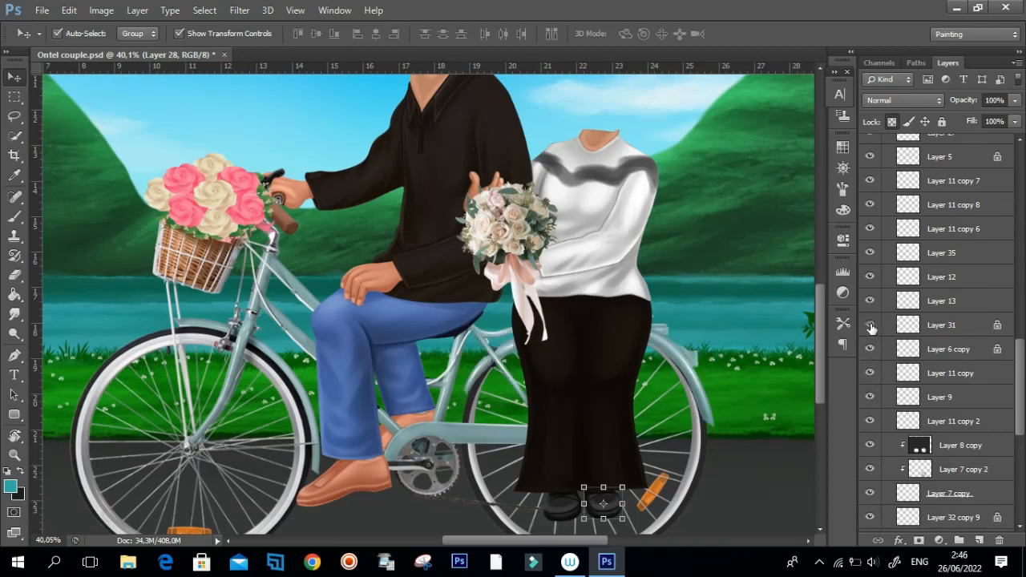
pyautogui.click(872, 325)
# Toggle Layer 12, Layer 11 copy 6, Layer 11 copy 7 and Layer 5 to inspect their parts of the artwork.
pyautogui.click(872, 277)
pyautogui.click(871, 276)
pyautogui.click(871, 232)
pyautogui.click(871, 181)
pyautogui.click(871, 158)
pyautogui.click(871, 158)
pyautogui.click(871, 158)
pyautogui.click(871, 158)
# Switch Layer 58, the woman's black skirt, off and on to inspect it.
pyautogui.moveTo(1022, 351); pyautogui.dragTo(1011, 281)
pyautogui.click(871, 308)
pyautogui.click(872, 308)
pyautogui.click(871, 332)
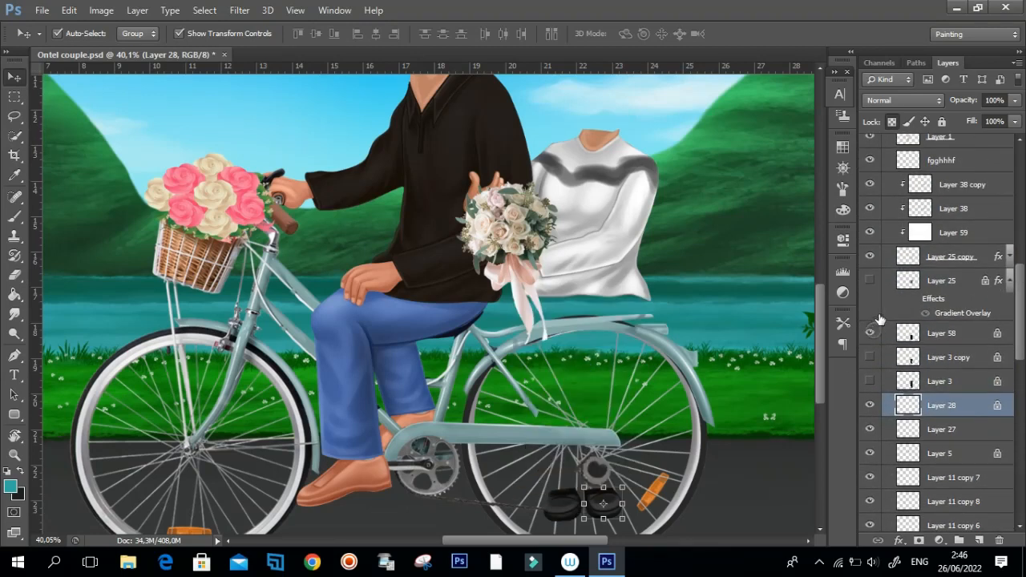
pyautogui.click(873, 333)
# Toggle the white blouse on Layer 25 copy and its clipped Layer 38 copy off and on to compare them.
pyautogui.scroll(3, 1014, 304)
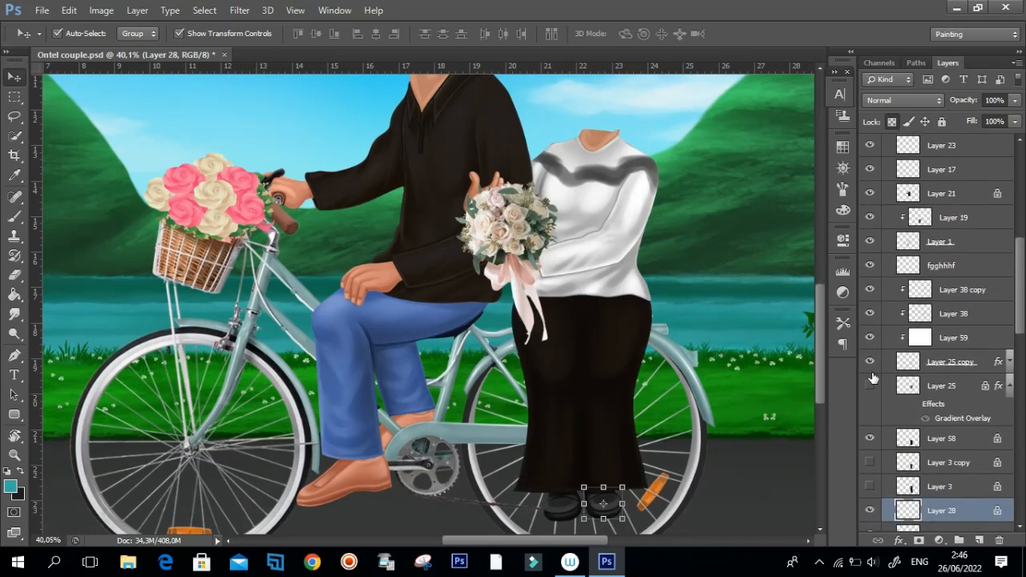
pyautogui.click(872, 364)
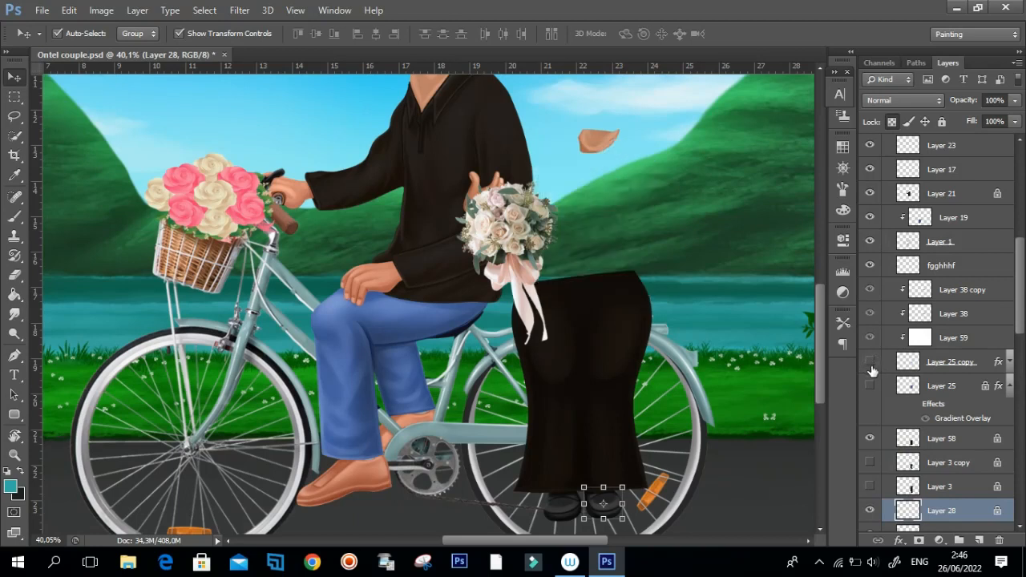
pyautogui.click(872, 364)
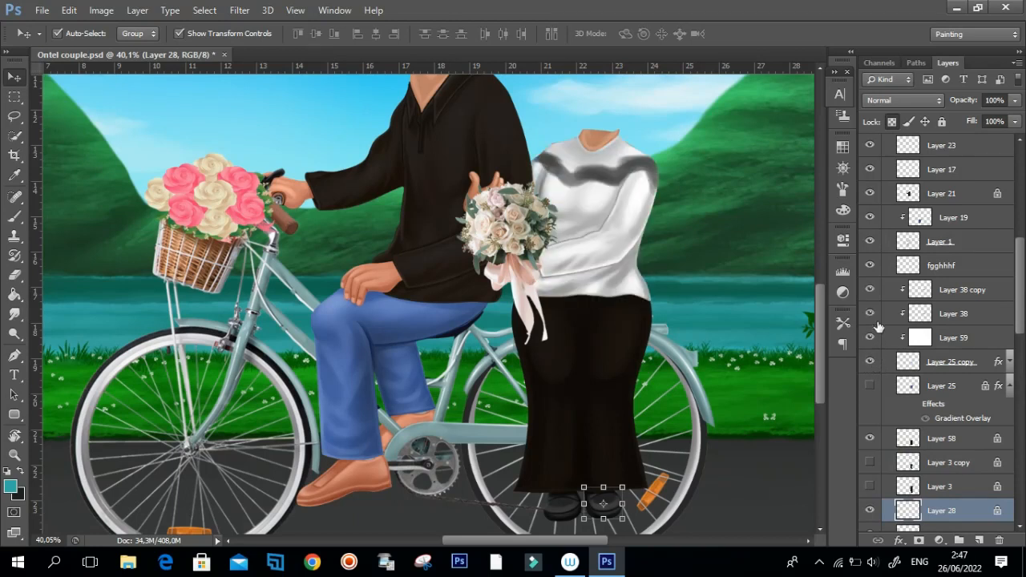
pyautogui.click(873, 289)
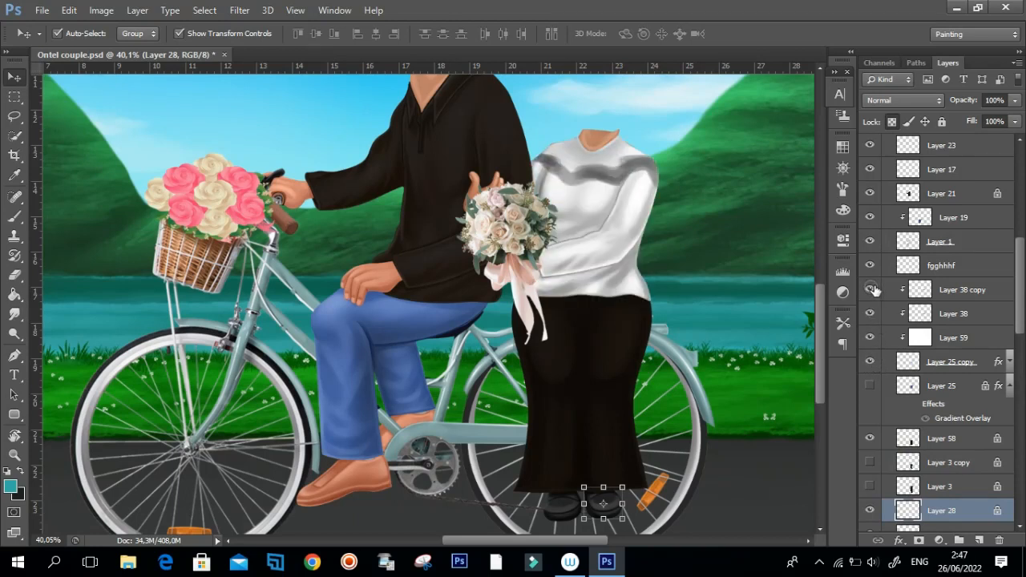
pyautogui.click(872, 289)
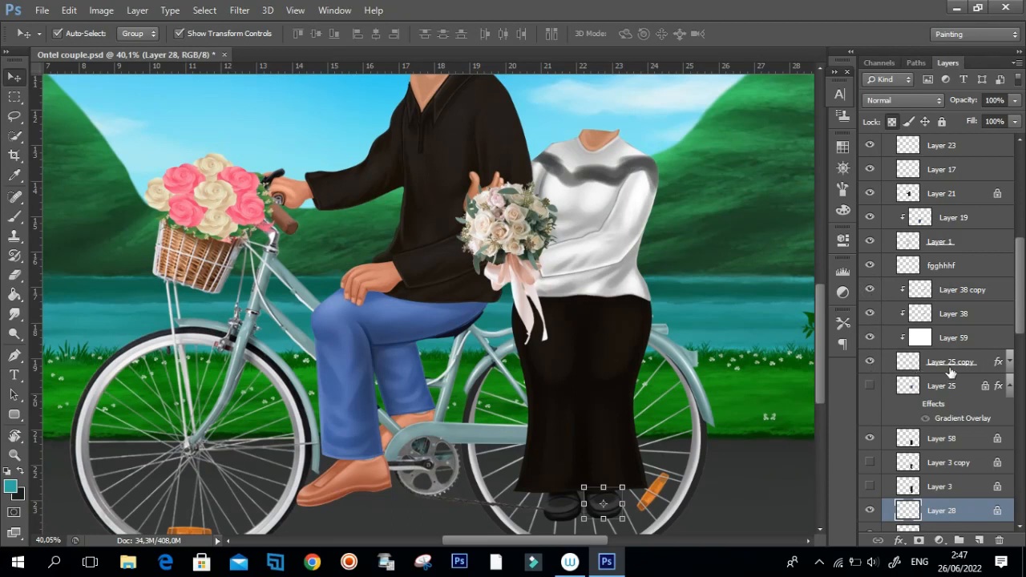
pyautogui.click(871, 365)
pyautogui.click(873, 367)
pyautogui.click(870, 365)
pyautogui.click(869, 362)
# Toggle the blouse's clipped layers Layer 59, Layer 38 copy and Layer 38 to examine the shading they add.
pyautogui.click(872, 337)
pyautogui.click(872, 289)
pyautogui.click(871, 313)
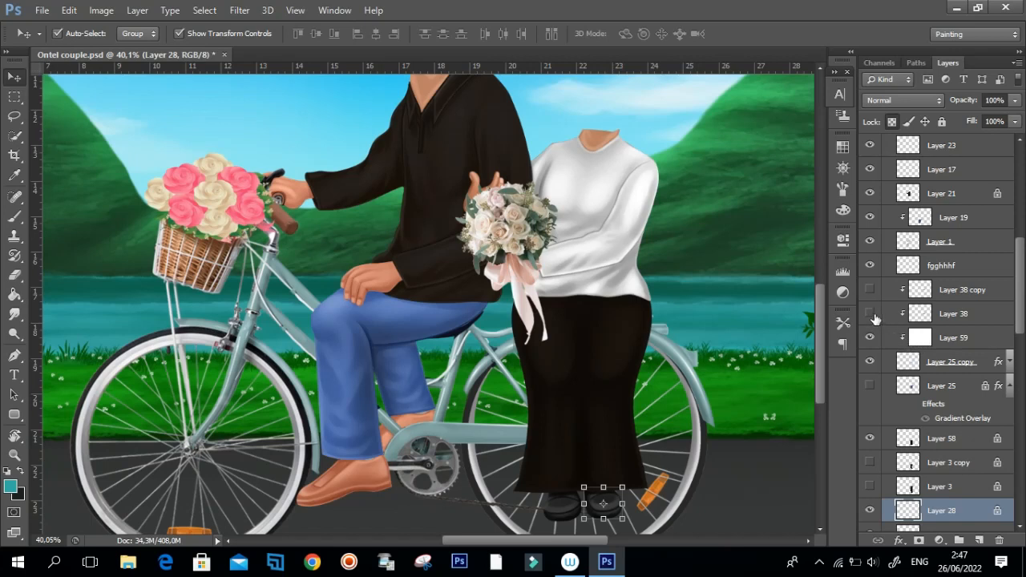
pyautogui.click(871, 313)
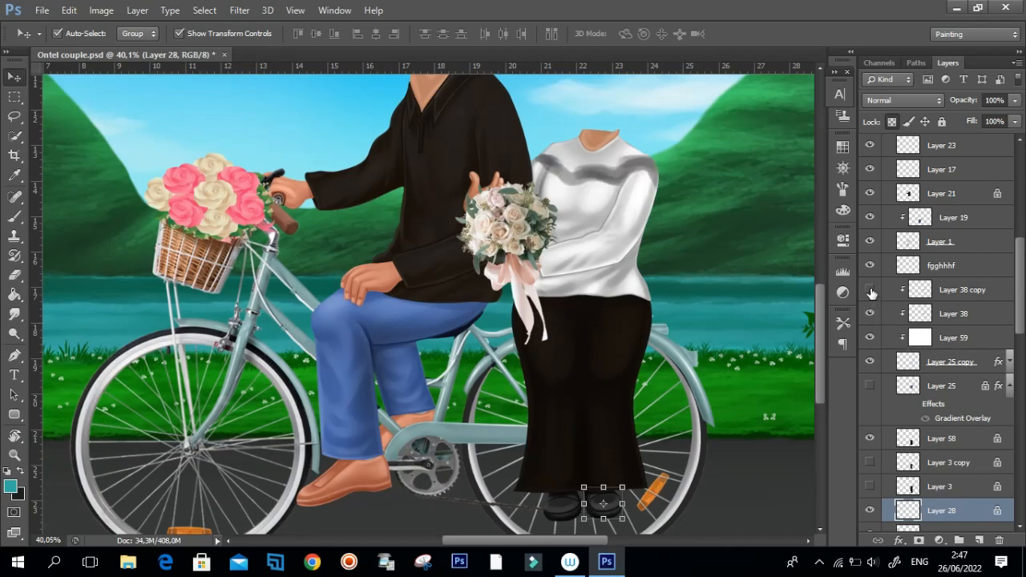
# Show and hide Layer 39 copy to inspect the headscarf base above the blouse.
pyautogui.scroll(10, 987, 250)
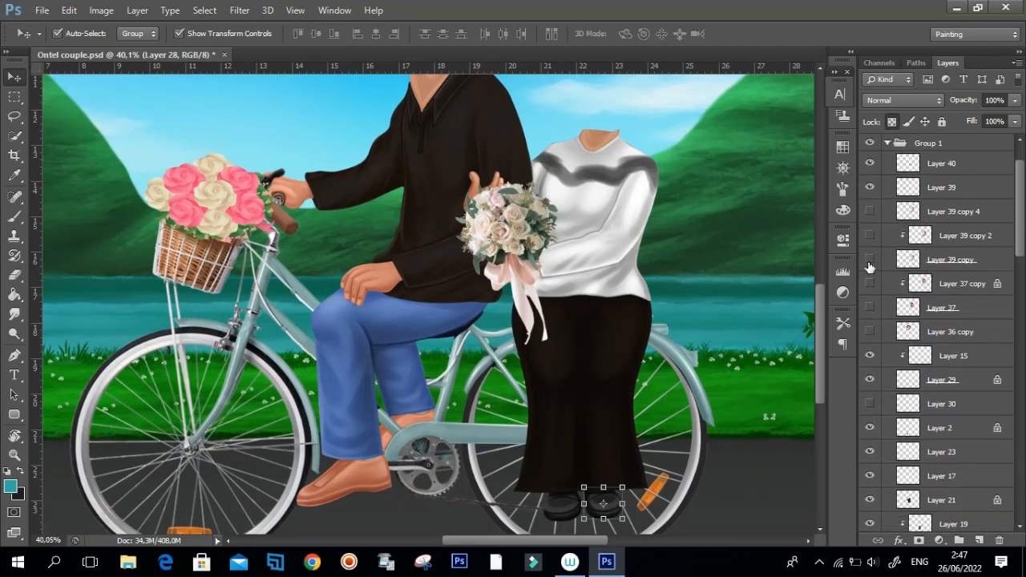
pyautogui.click(870, 260)
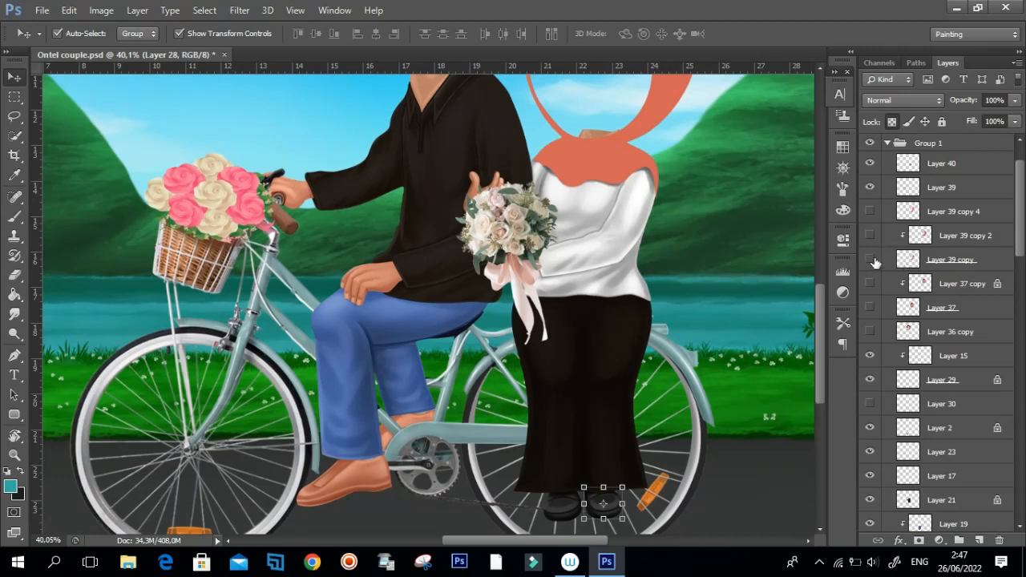
pyautogui.click(870, 259)
pyautogui.scroll(-4, 1022, 255)
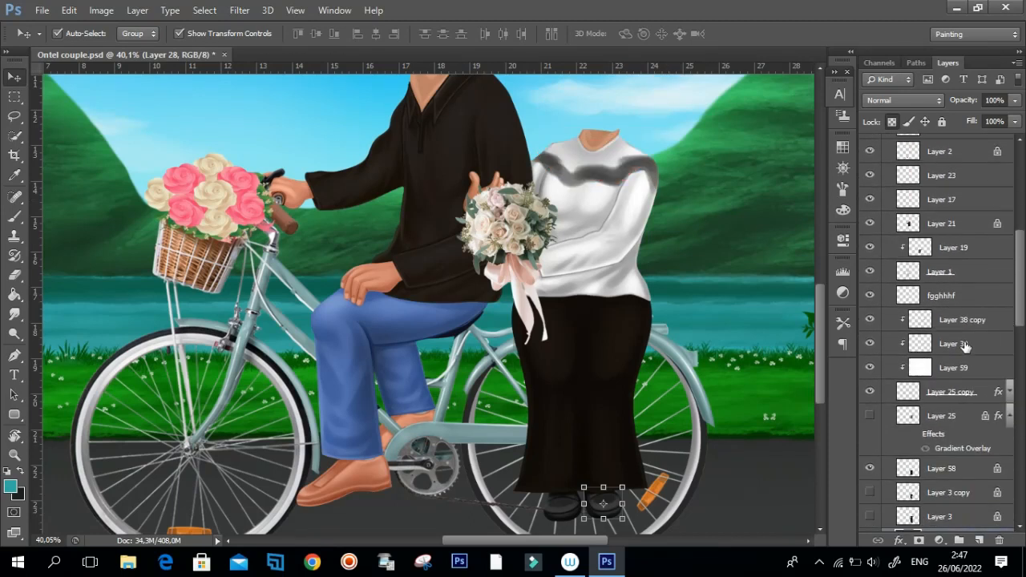
# Hide the headscarf shadow on Layer 38 and Layer 38 copy, inspect the plain blouse, and show both layers again.
pyautogui.click(870, 320)
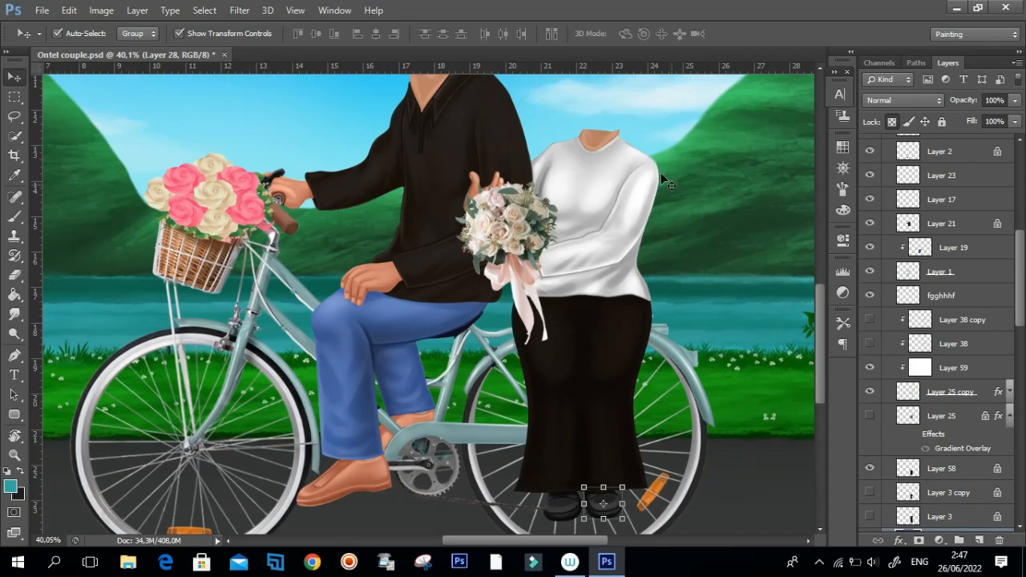
pyautogui.moveTo(614, 218); pyautogui.dragTo(623, 278)
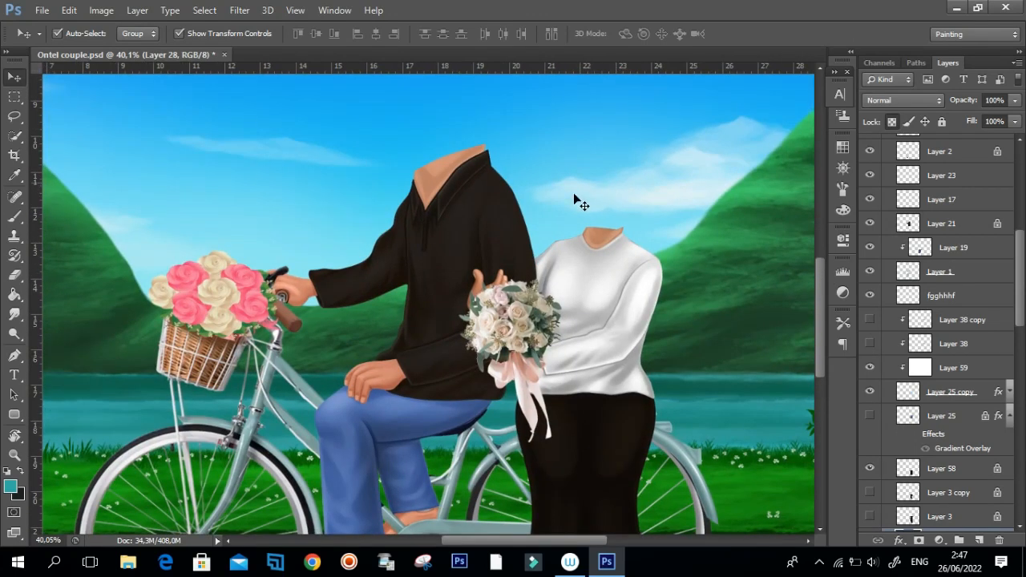
pyautogui.click(871, 344)
pyautogui.click(872, 320)
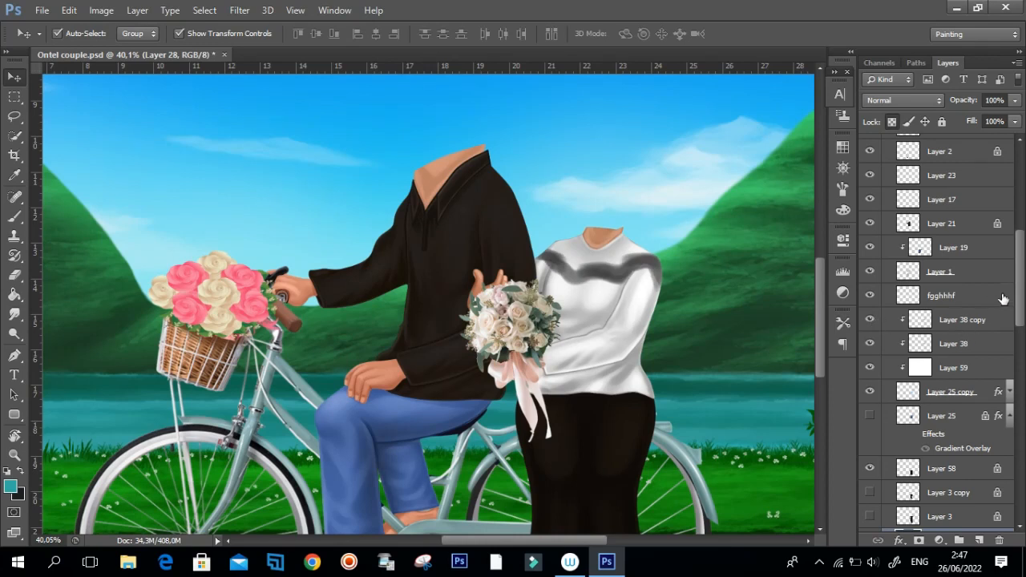
# Show the heads and headscarf by turning on Layer 36 copy, Layer 37, Layer 37 copy, Layer 39 copy, Layer 39 copy 2 and Layer 39 copy 4.
pyautogui.scroll(1, 1023, 290)
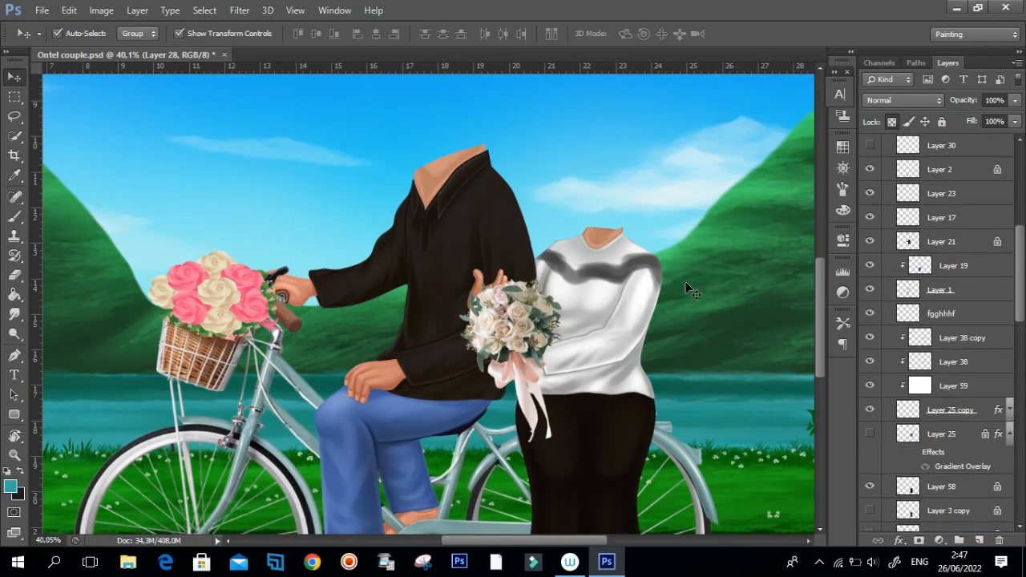
pyautogui.scroll(10, 1023, 268)
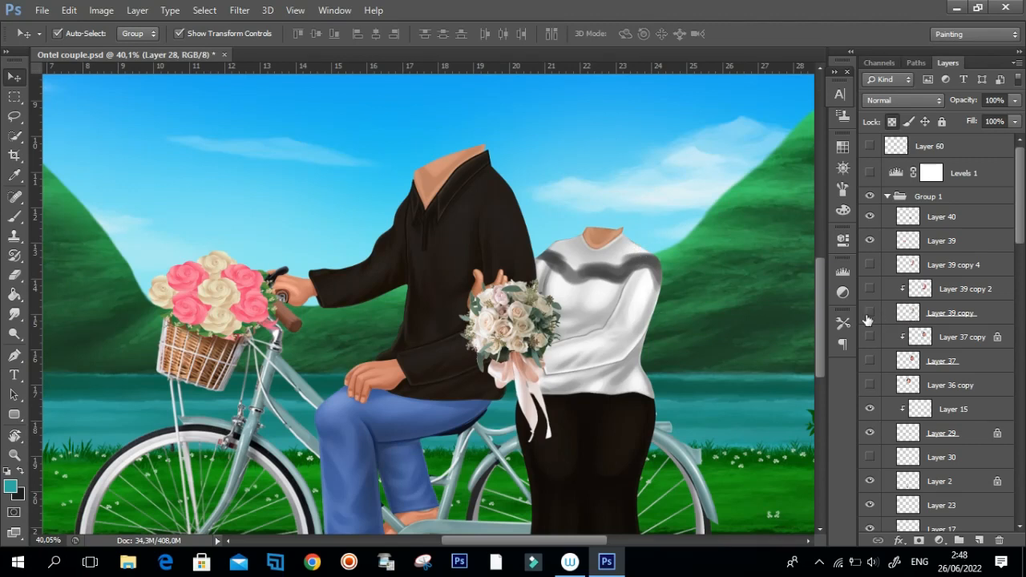
pyautogui.click(871, 385)
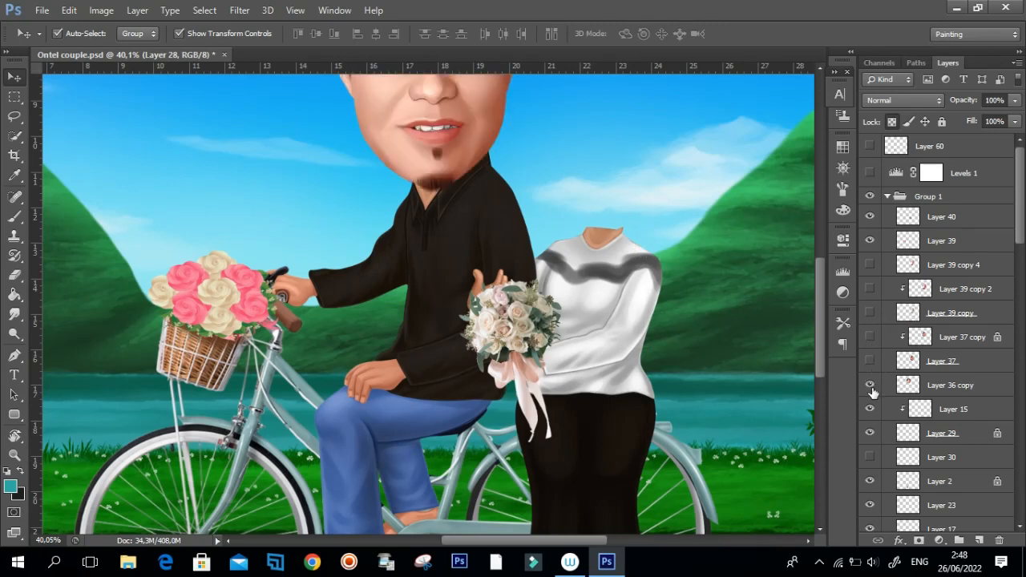
pyautogui.moveTo(870, 361); pyautogui.dragTo(870, 265)
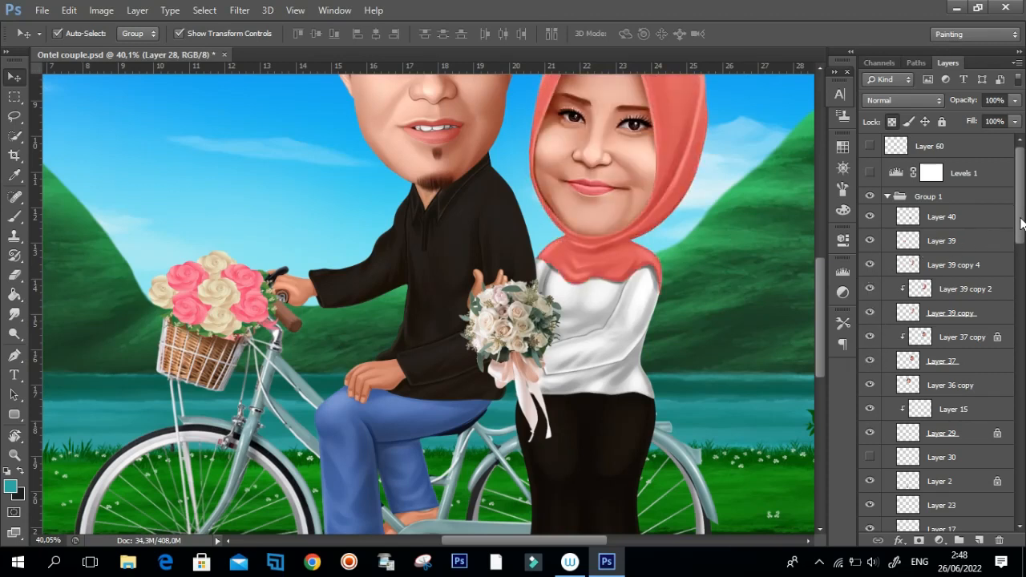
# Deselect the active layer and examine the couple's faces, clothing and bicycle up close and as a whole composition.
pyautogui.moveTo(627, 301); pyautogui.dragTo(710, 329)
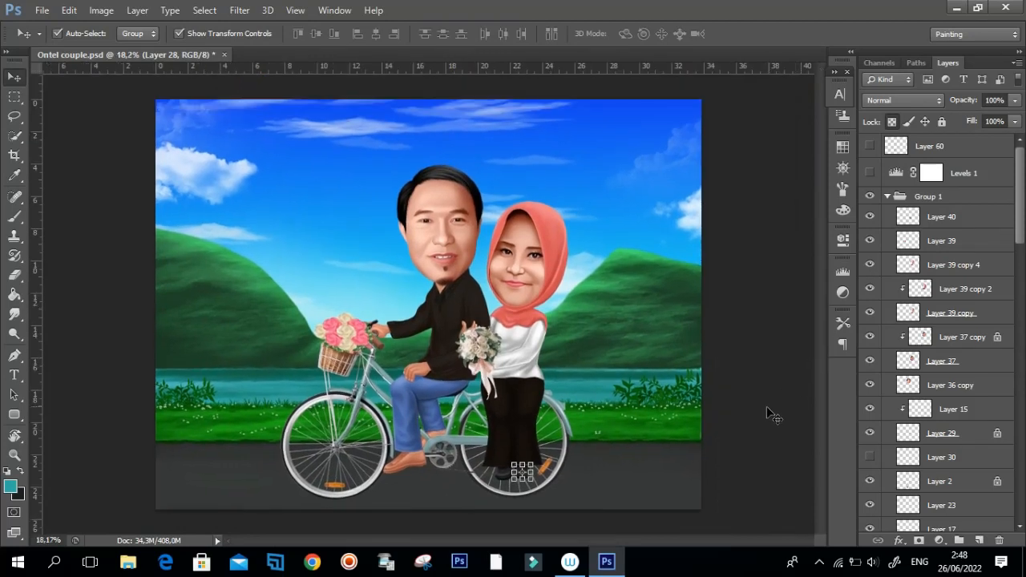
pyautogui.click(766, 406)
pyautogui.moveTo(417, 349); pyautogui.dragTo(469, 343)
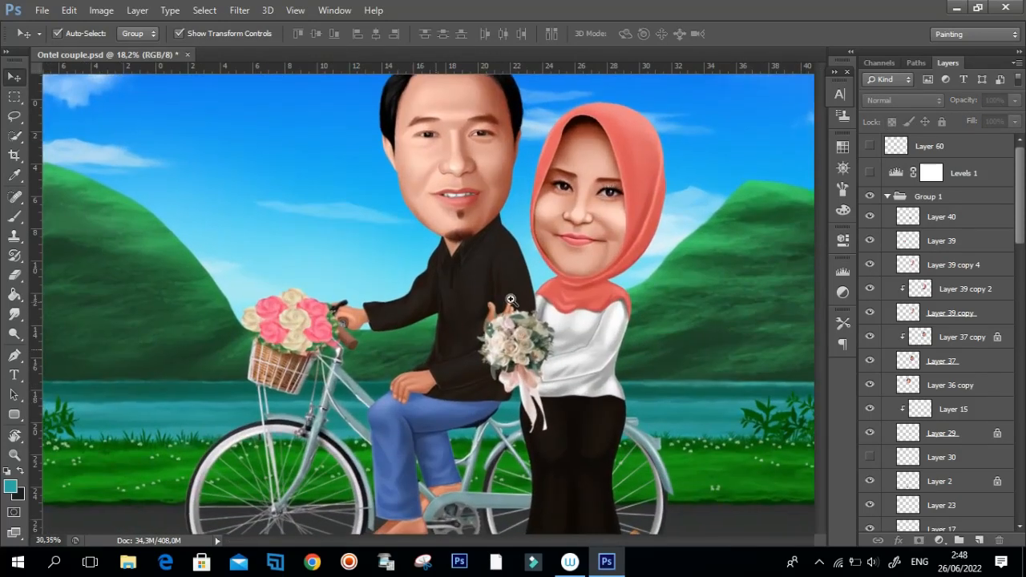
pyautogui.moveTo(572, 273); pyautogui.dragTo(550, 238)
pyautogui.moveTo(511, 168); pyautogui.dragTo(542, 177)
pyautogui.moveTo(503, 221); pyautogui.dragTo(502, 275)
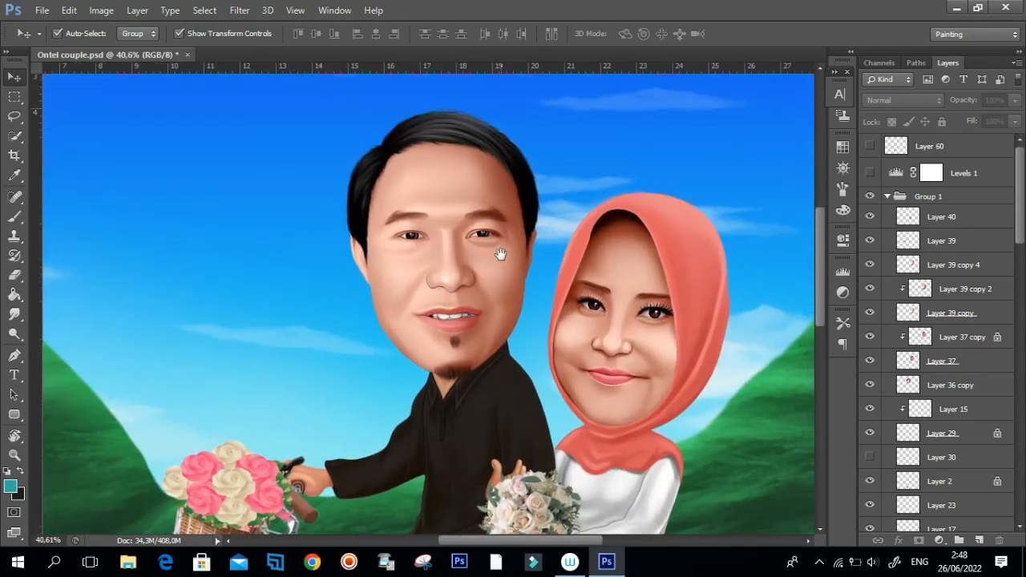
pyautogui.moveTo(590, 286); pyautogui.dragTo(567, 296)
pyautogui.moveTo(485, 298); pyautogui.dragTo(522, 310)
pyautogui.moveTo(549, 351); pyautogui.dragTo(552, 291)
pyautogui.moveTo(514, 396); pyautogui.dragTo(519, 370)
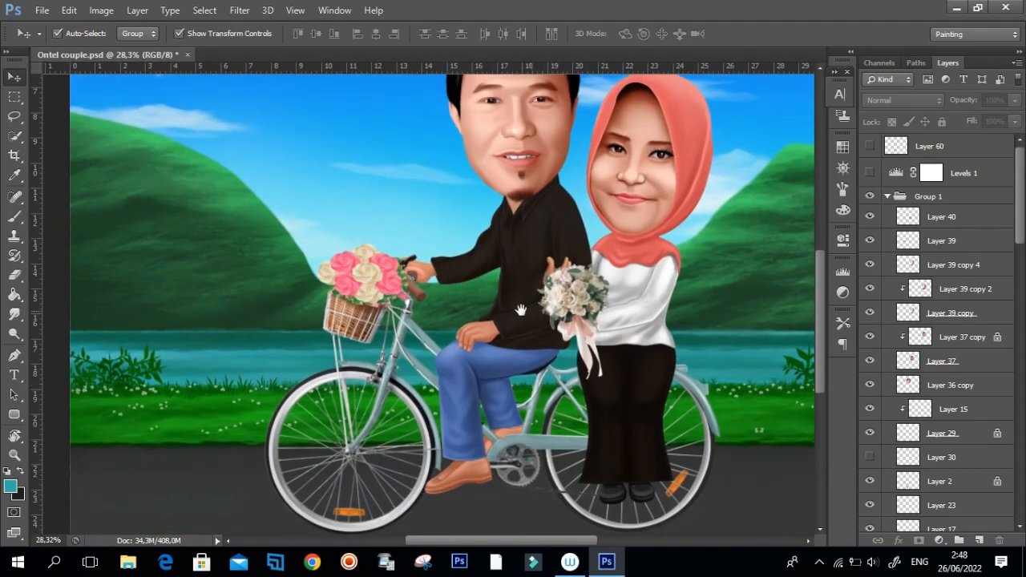
pyautogui.moveTo(528, 297); pyautogui.dragTo(508, 323)
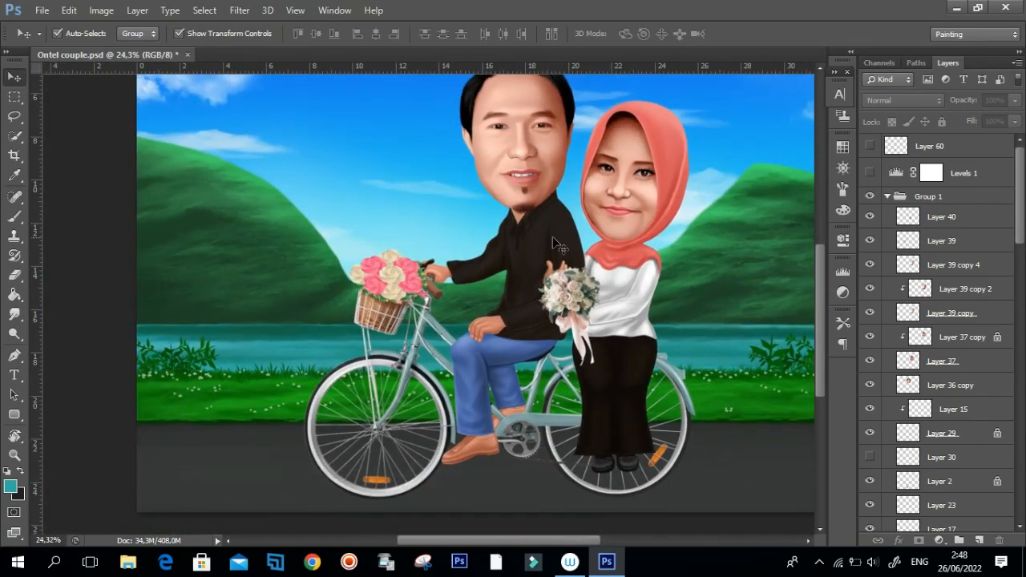
pyautogui.scroll(1, 557, 295)
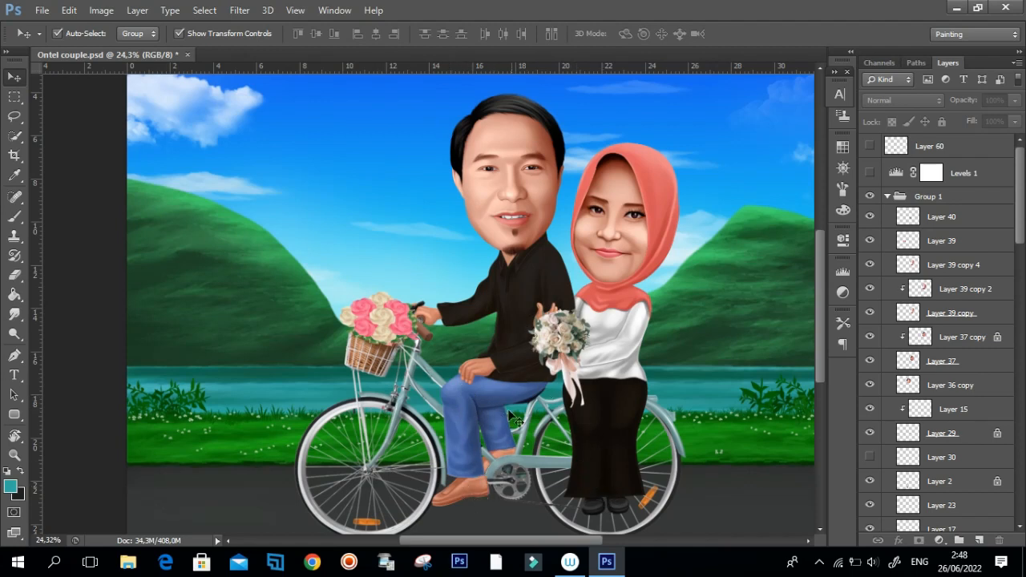
pyautogui.moveTo(629, 366); pyautogui.dragTo(606, 334)
pyautogui.moveTo(466, 366); pyautogui.dragTo(510, 326)
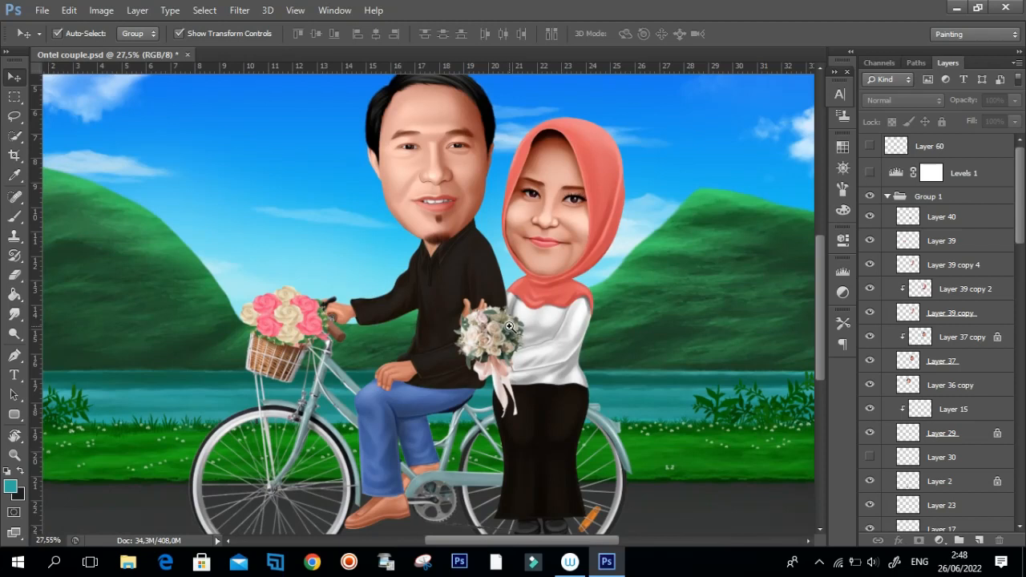
pyautogui.moveTo(665, 293)
pyautogui.mouseDown()
pyautogui.moveTo(658, 313)
pyautogui.moveTo(660, 275)
pyautogui.mouseUp()
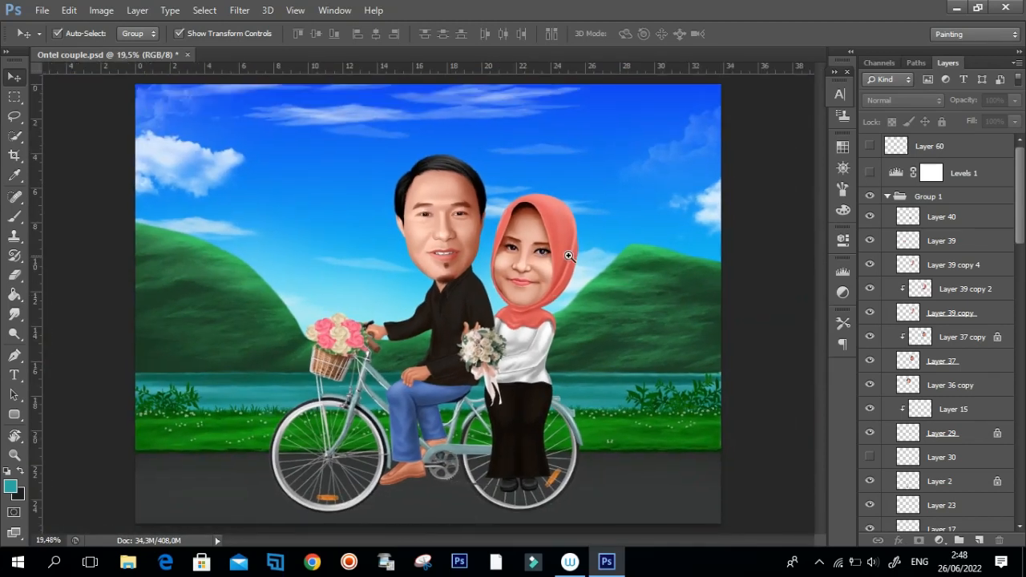
pyautogui.moveTo(560, 336); pyautogui.dragTo(598, 315)
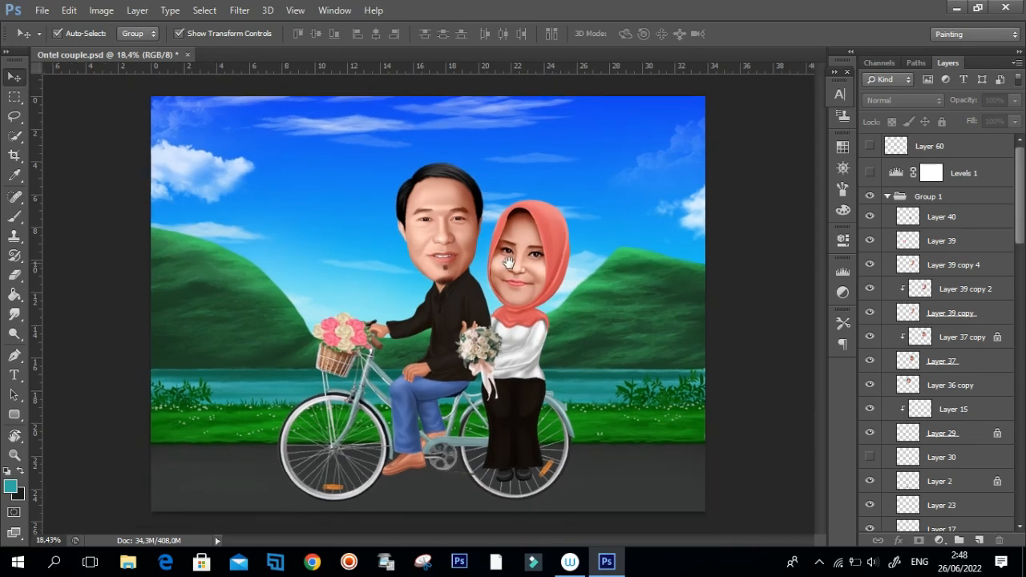
pyautogui.moveTo(473, 307); pyautogui.dragTo(546, 311)
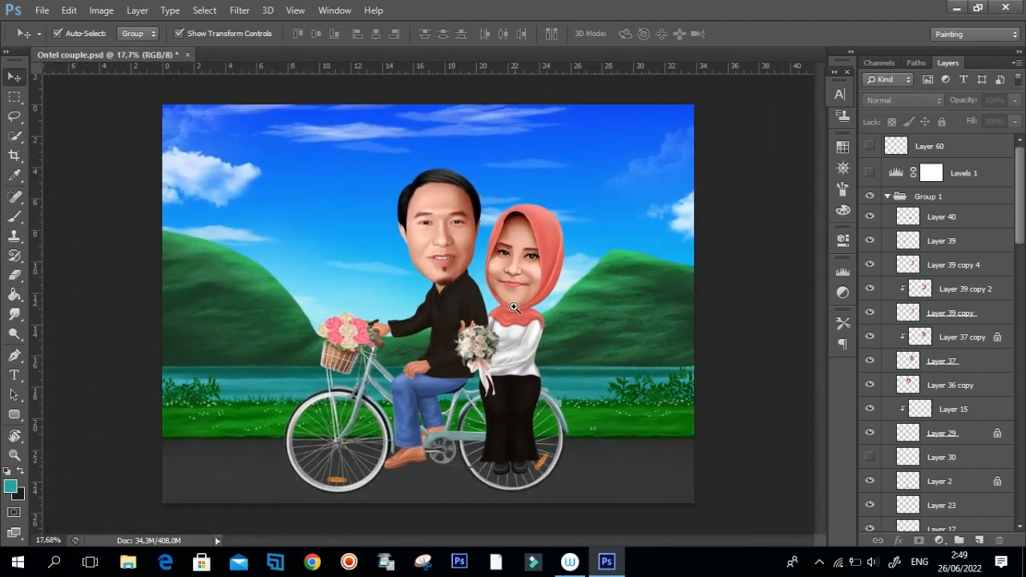
pyautogui.moveTo(469, 313); pyautogui.dragTo(551, 338)
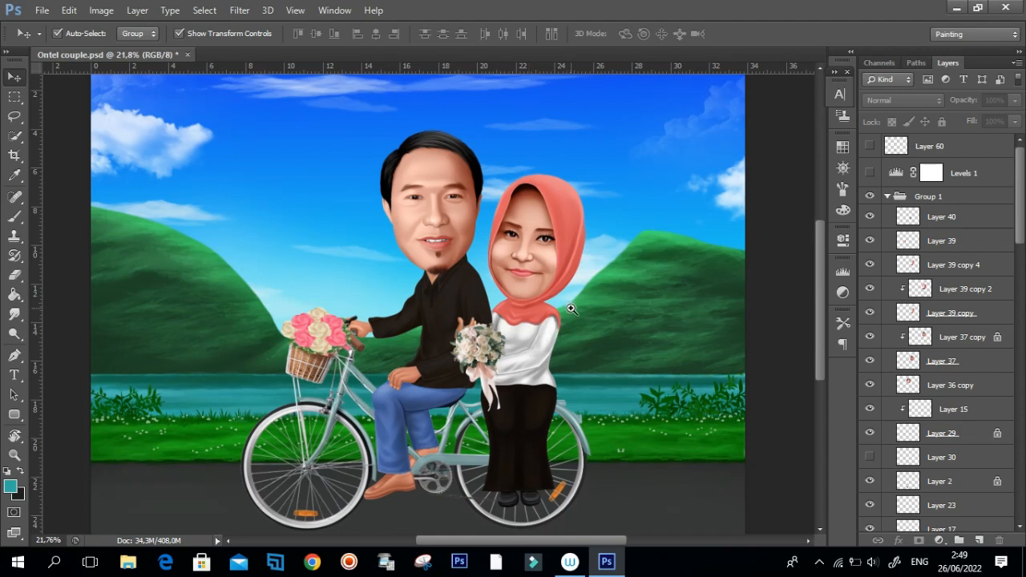
pyautogui.moveTo(559, 330); pyautogui.dragTo(541, 314)
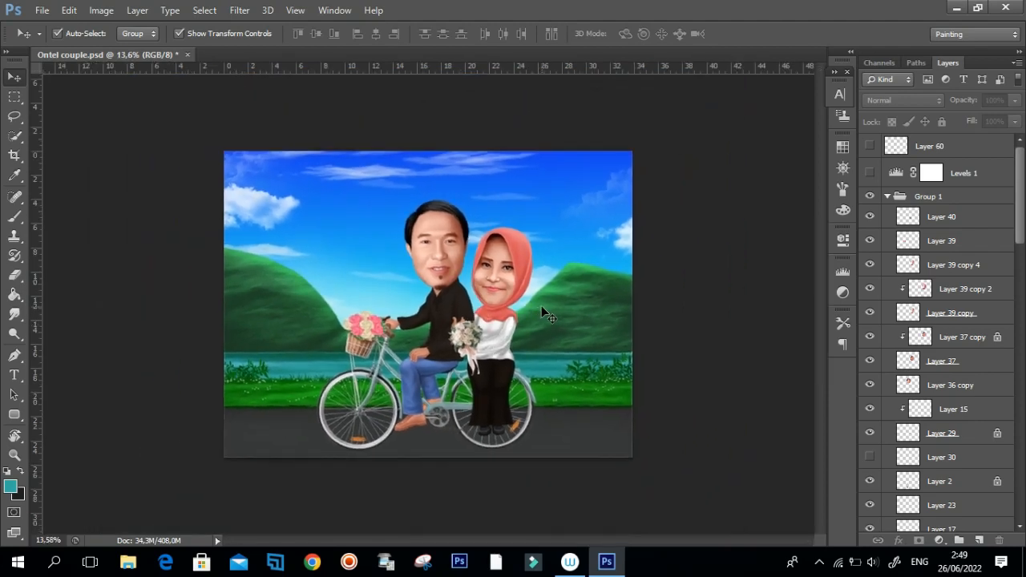
pyautogui.moveTo(400, 358); pyautogui.dragTo(417, 321)
pyautogui.moveTo(427, 279); pyautogui.dragTo(444, 277)
pyautogui.moveTo(511, 299); pyautogui.dragTo(551, 340)
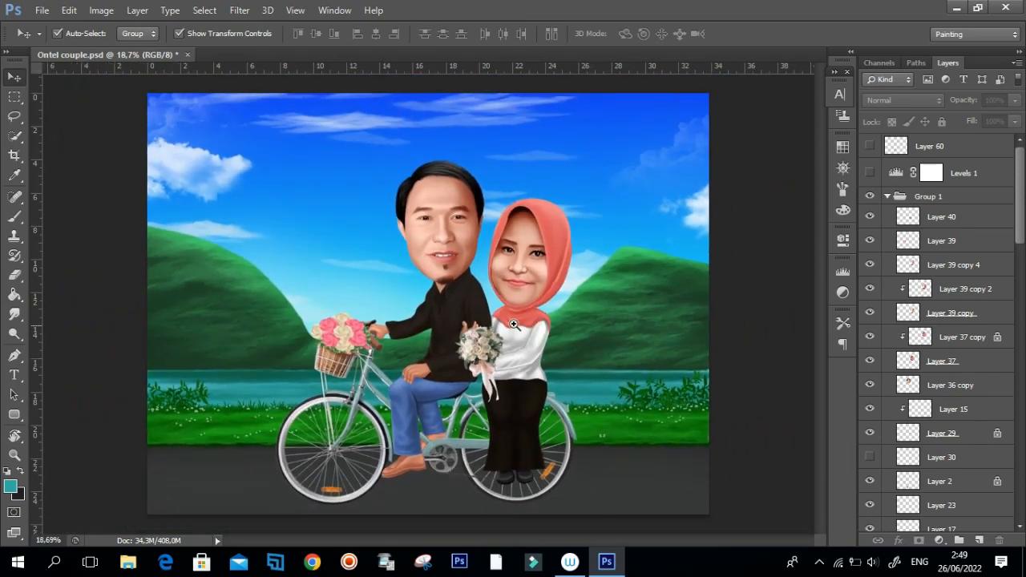
pyautogui.moveTo(486, 305); pyautogui.dragTo(515, 319)
pyautogui.moveTo(539, 286); pyautogui.dragTo(473, 298)
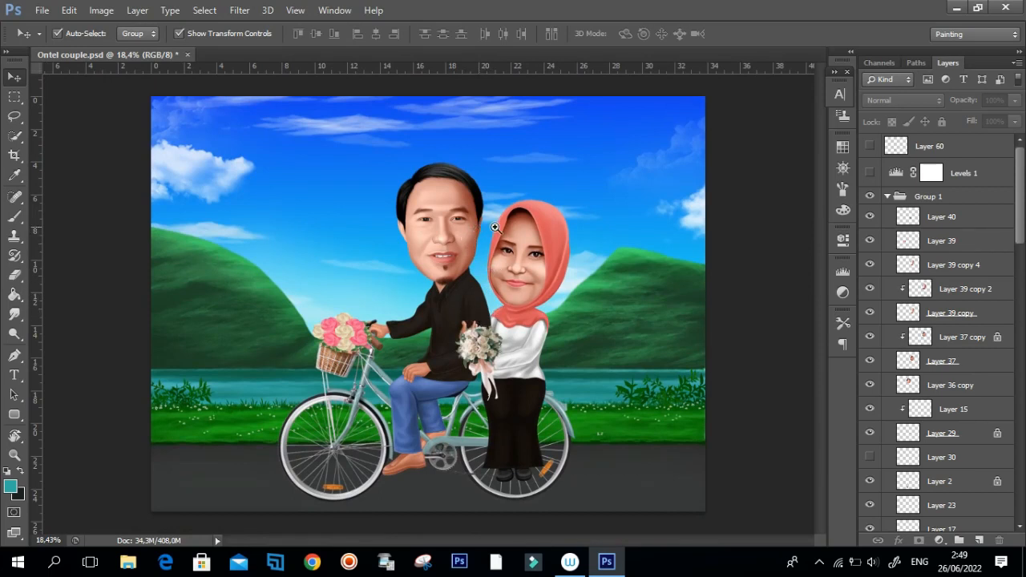
pyautogui.moveTo(513, 287)
pyautogui.mouseDown()
pyautogui.moveTo(548, 291)
pyautogui.moveTo(522, 312)
pyautogui.moveTo(542, 291)
pyautogui.moveTo(532, 285)
pyautogui.mouseUp()
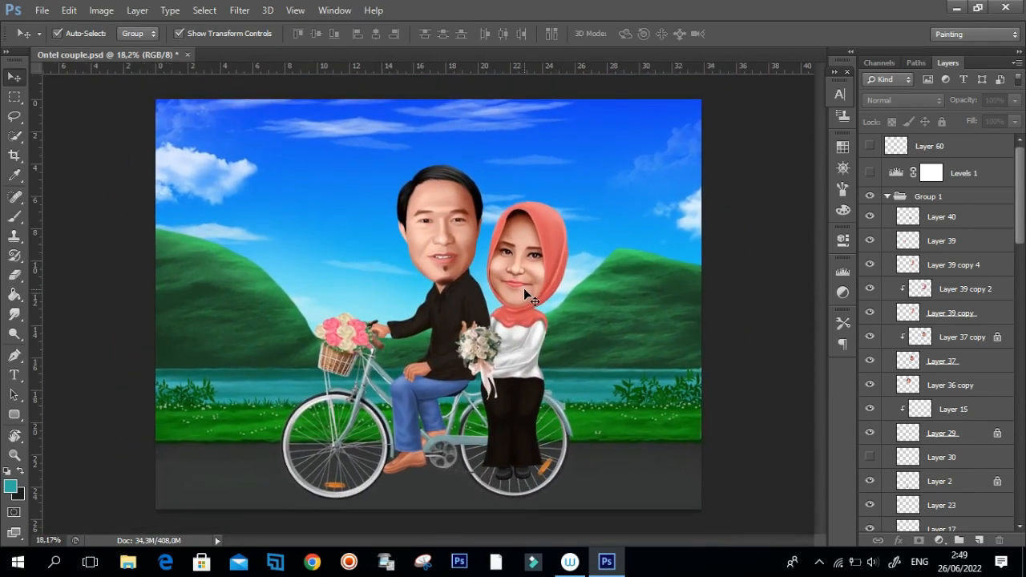